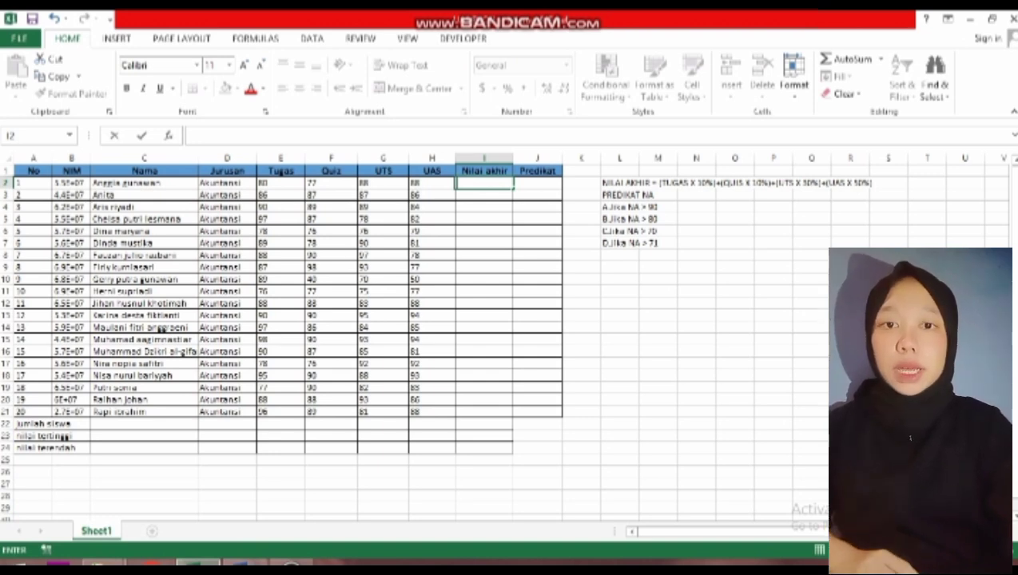
Enter =E2*10%+F2*10%+G2*30%+H2*50% in I2, giving the first student's final grade of 86.1.
{"action": "type", "text": "="}
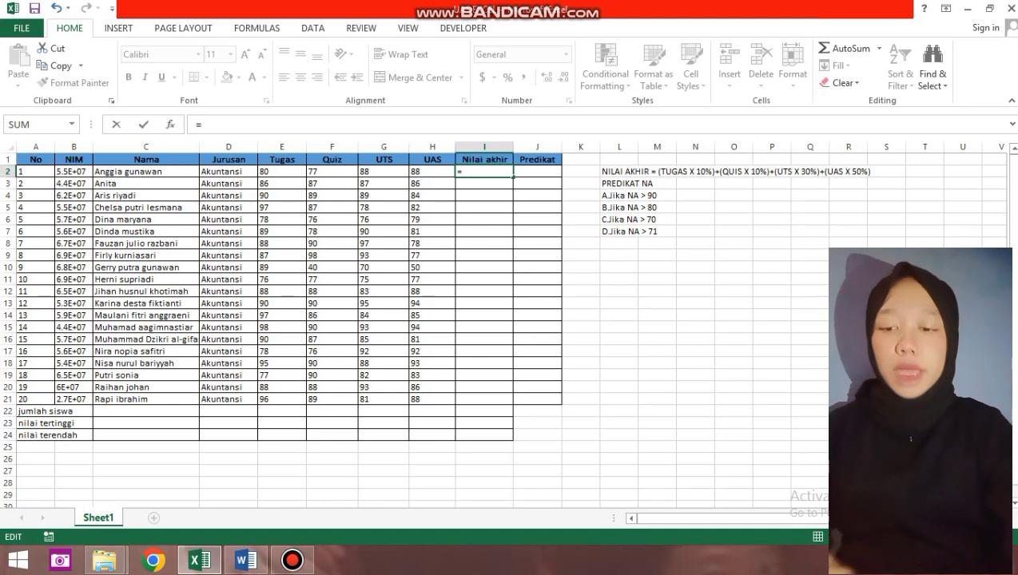
{"action": "left_click", "coordinate": [281, 171]}
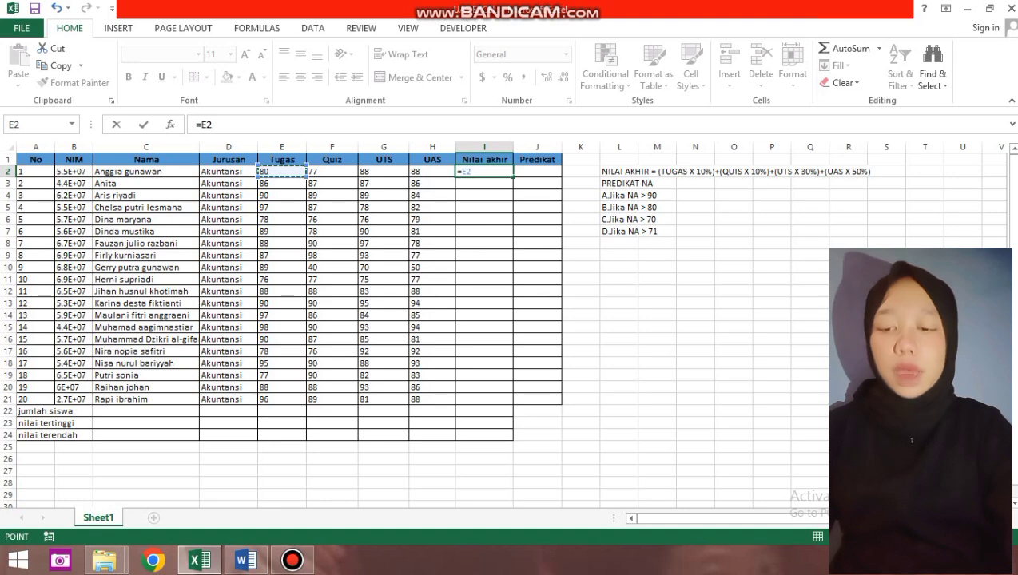
{"action": "type", "text": "*"}
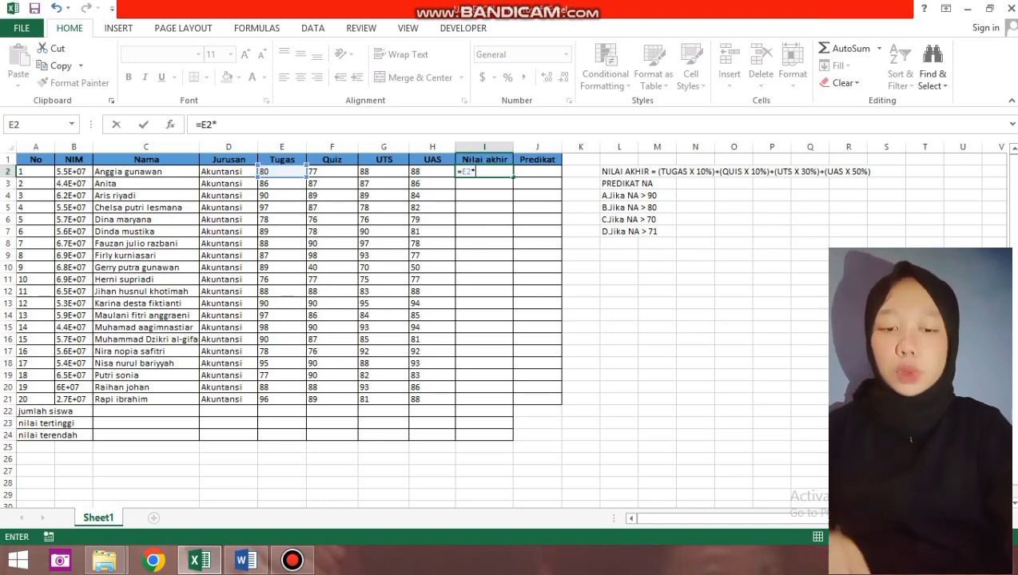
{"action": "type", "text": "10%"}
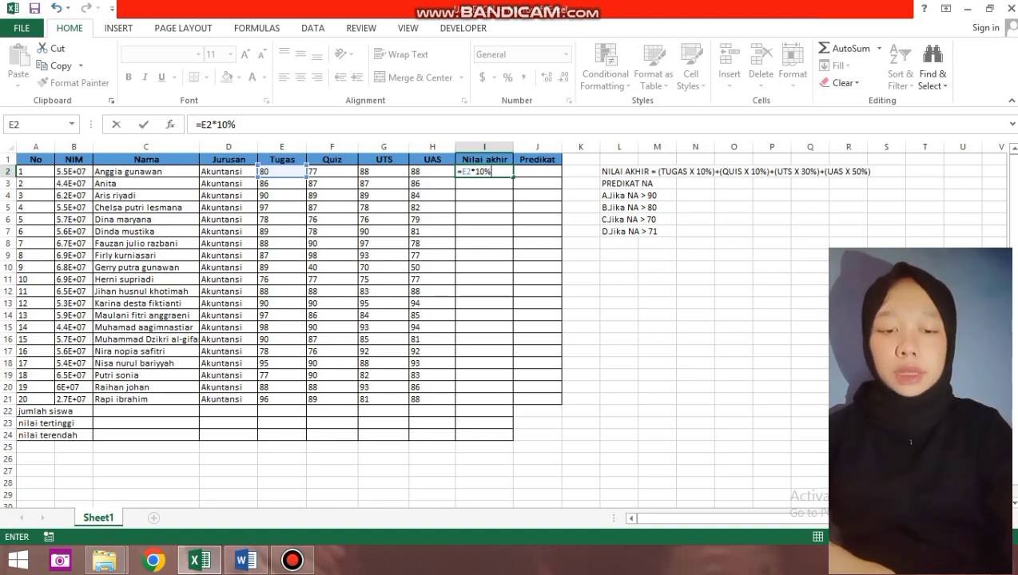
{"action": "type", "text": "+"}
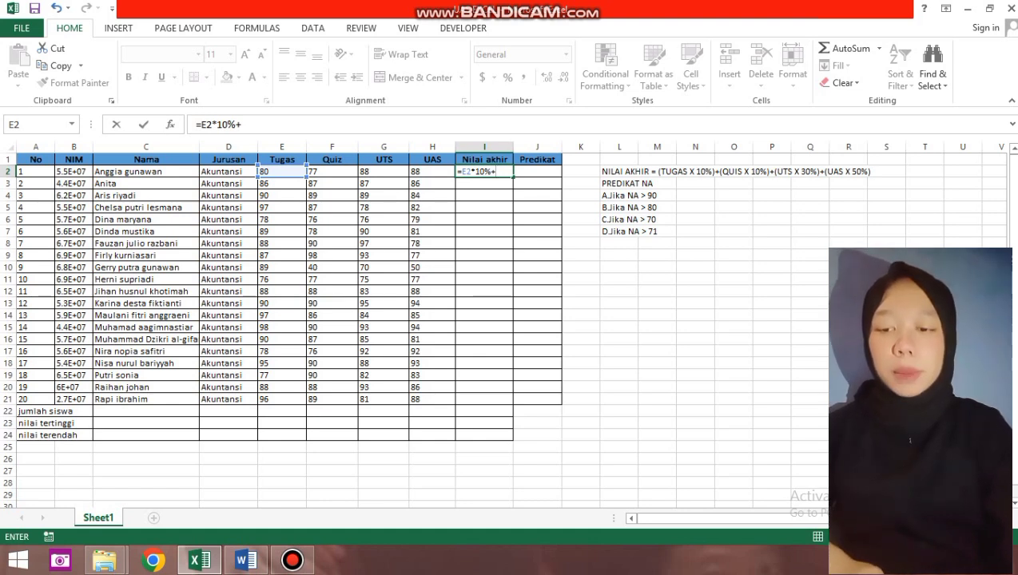
{"action": "left_click", "coordinate": [331, 171]}
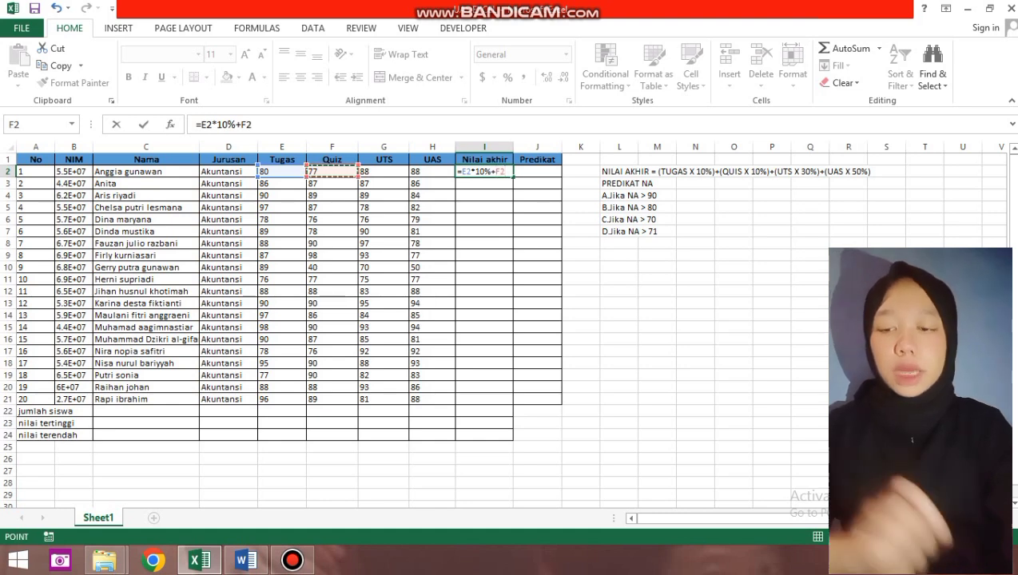
{"action": "type", "text": "*"}
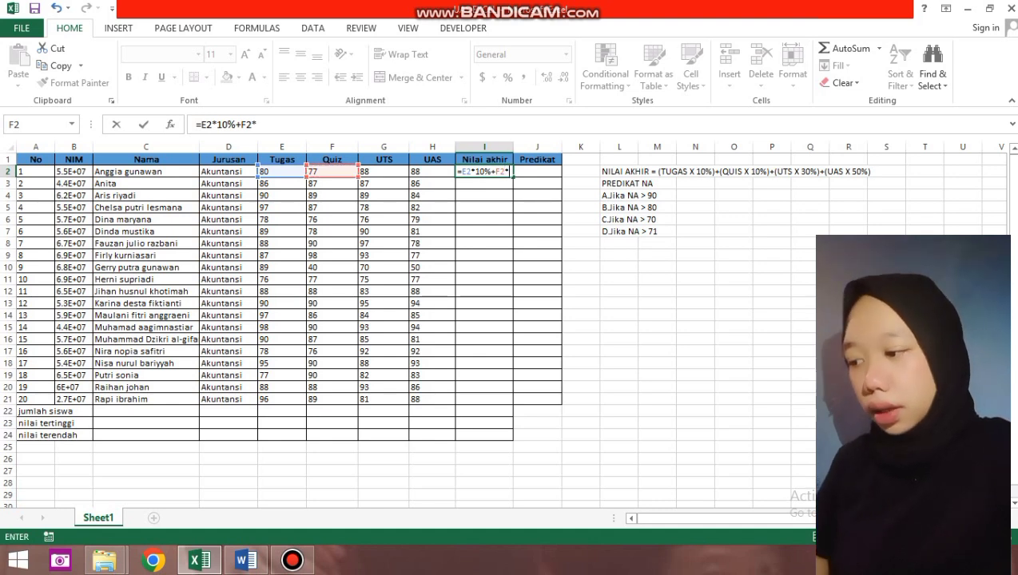
{"action": "type", "text": "10%"}
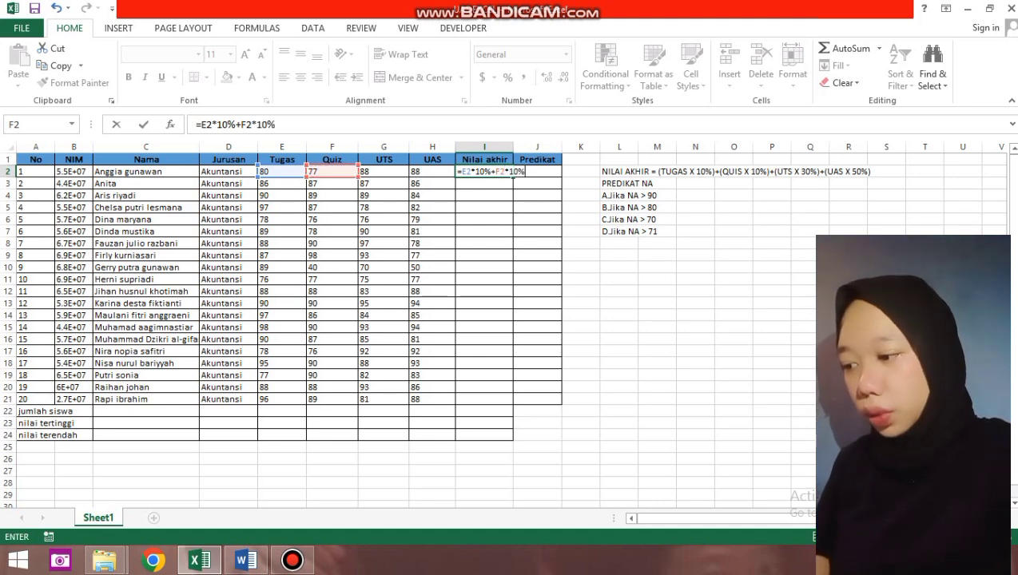
{"action": "type", "text": "+"}
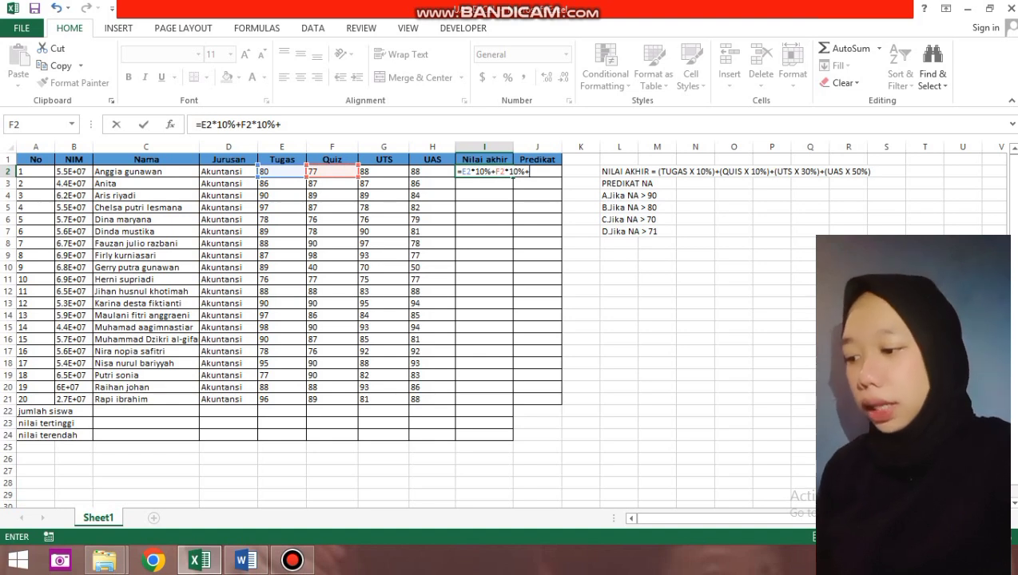
{"action": "left_click", "coordinate": [383, 171]}
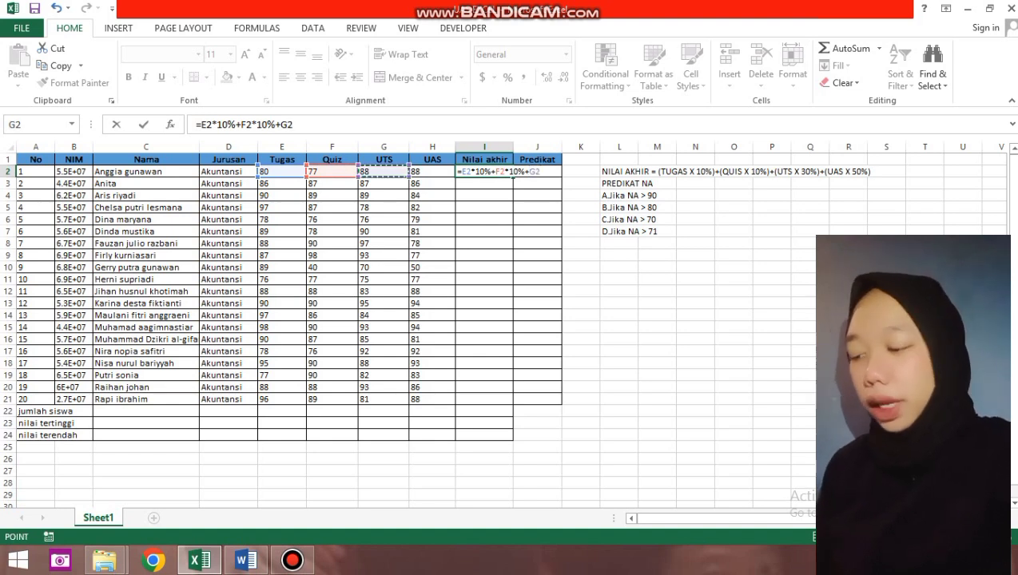
{"action": "type", "text": "*"}
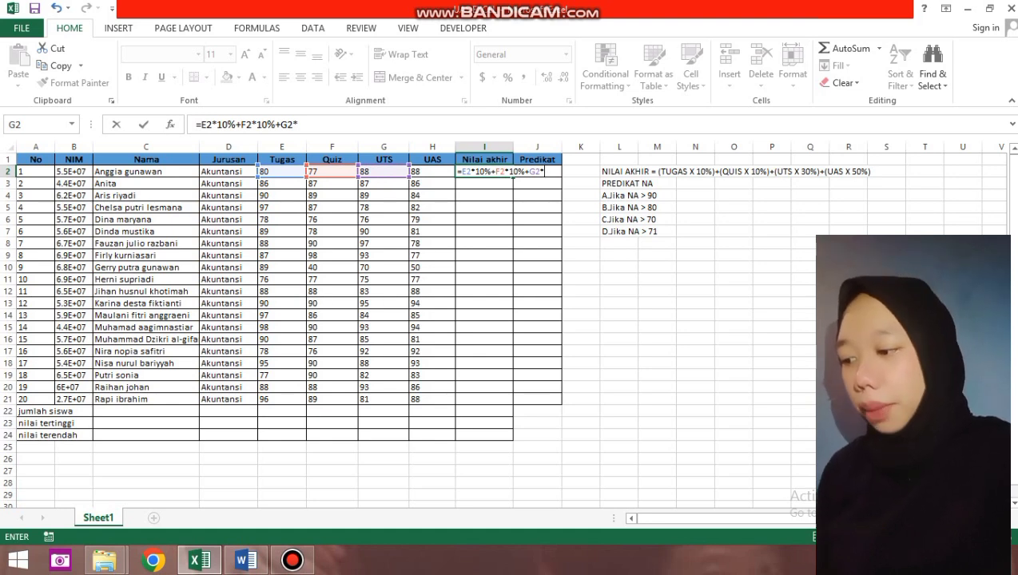
{"action": "type", "text": "30"}
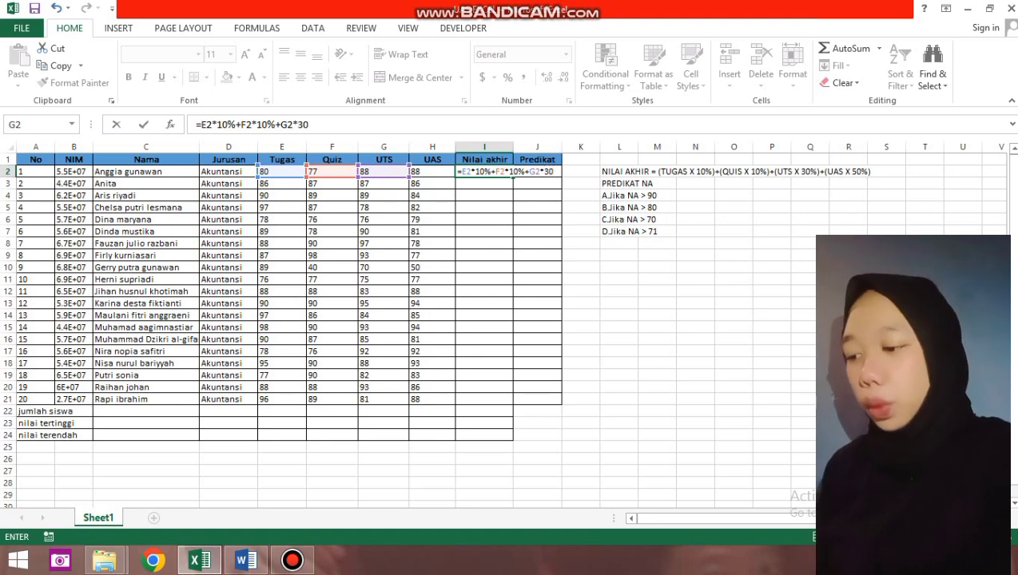
{"action": "type", "text": "%"}
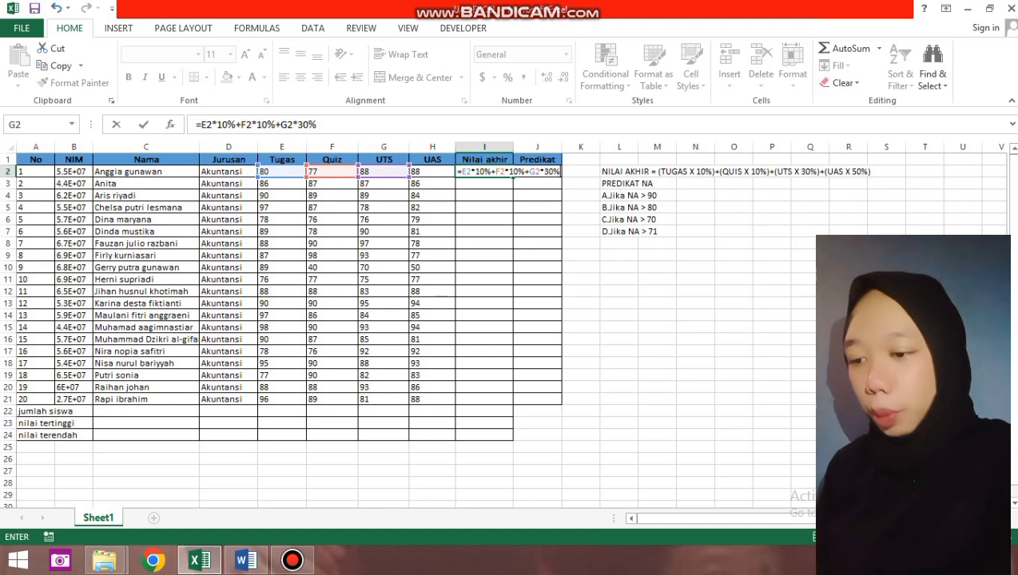
{"action": "type", "text": "+"}
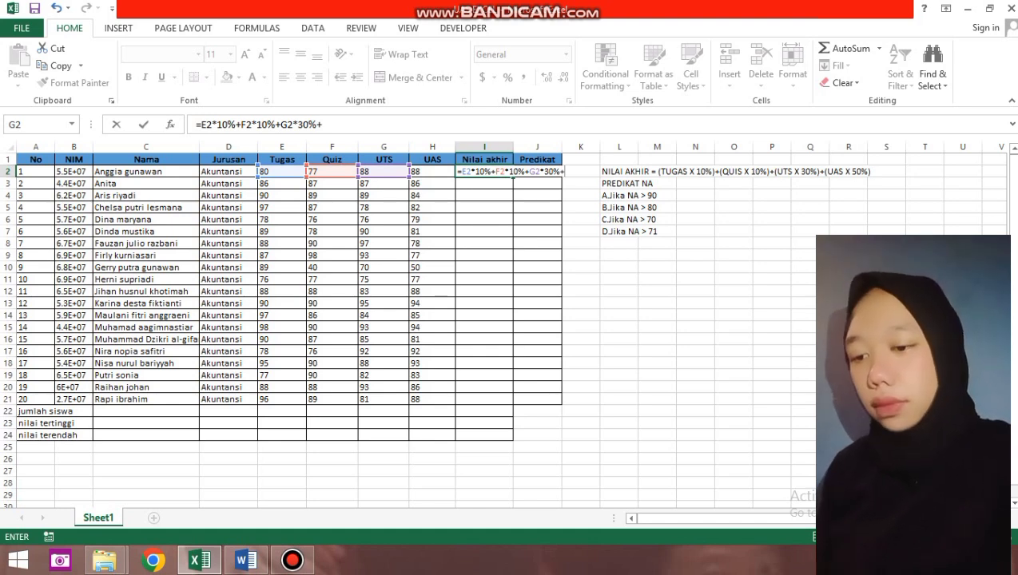
{"action": "key", "text": "Left"}
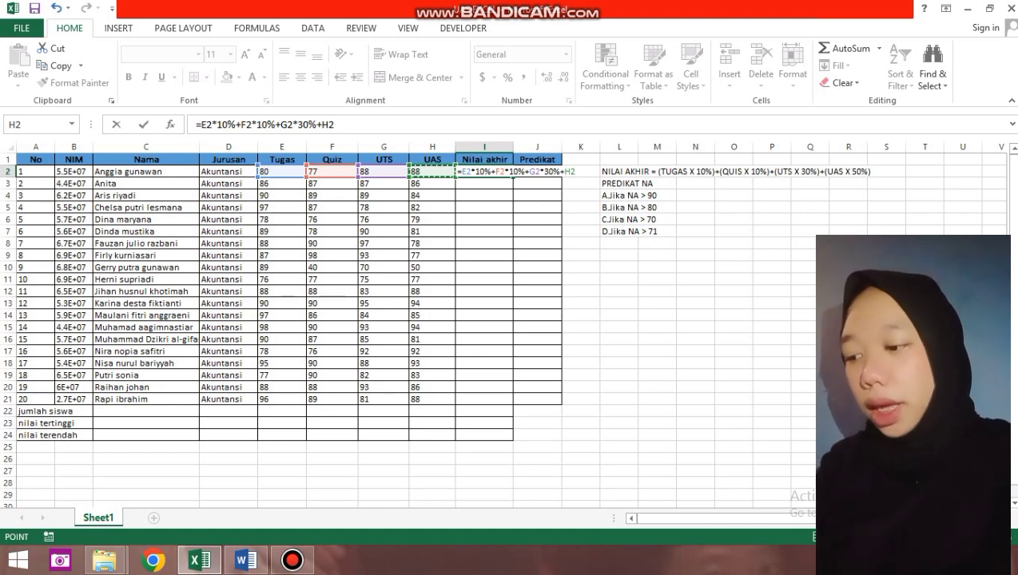
{"action": "type", "text": "*"}
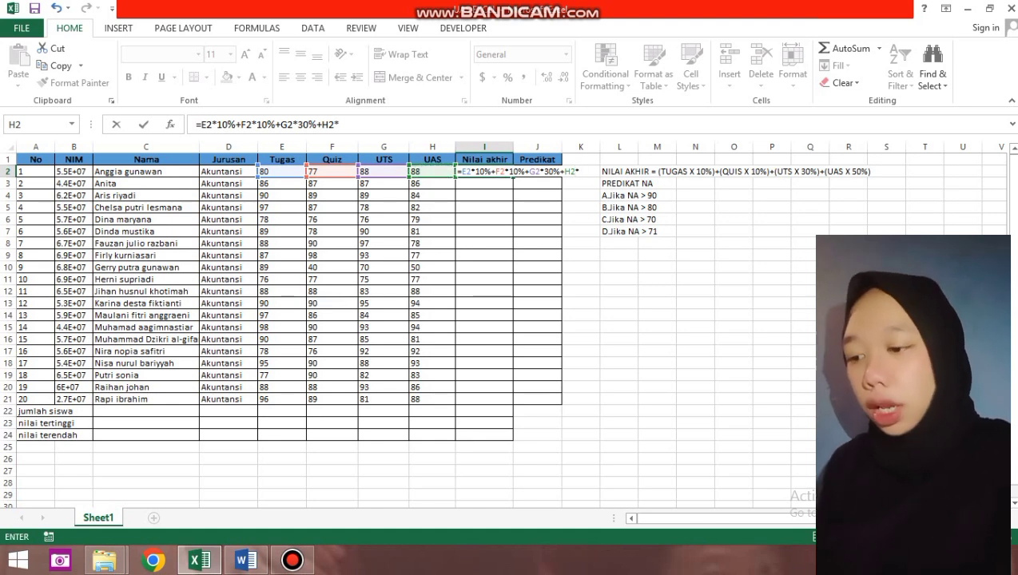
{"action": "type", "text": "50"}
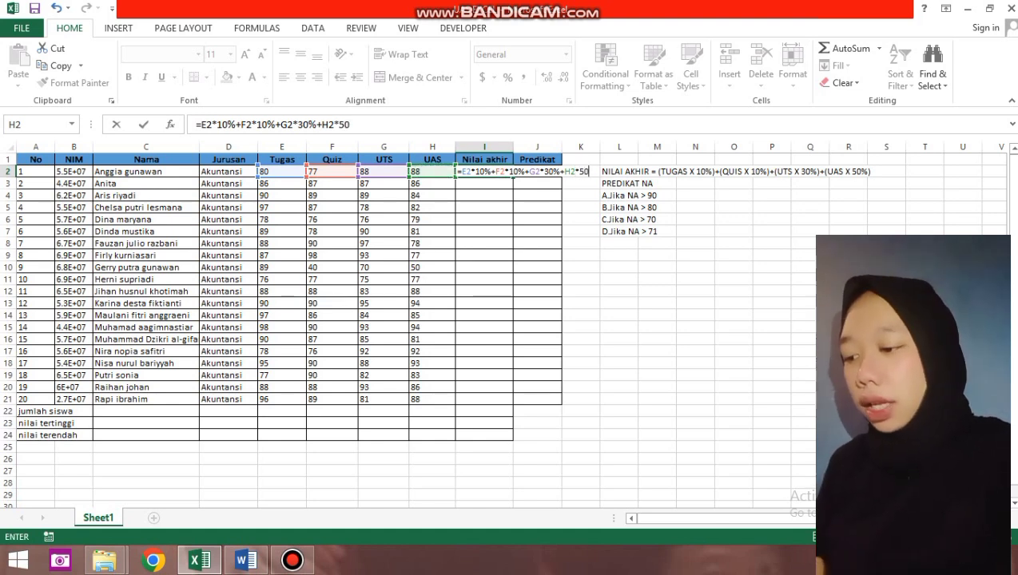
{"action": "type", "text": "%"}
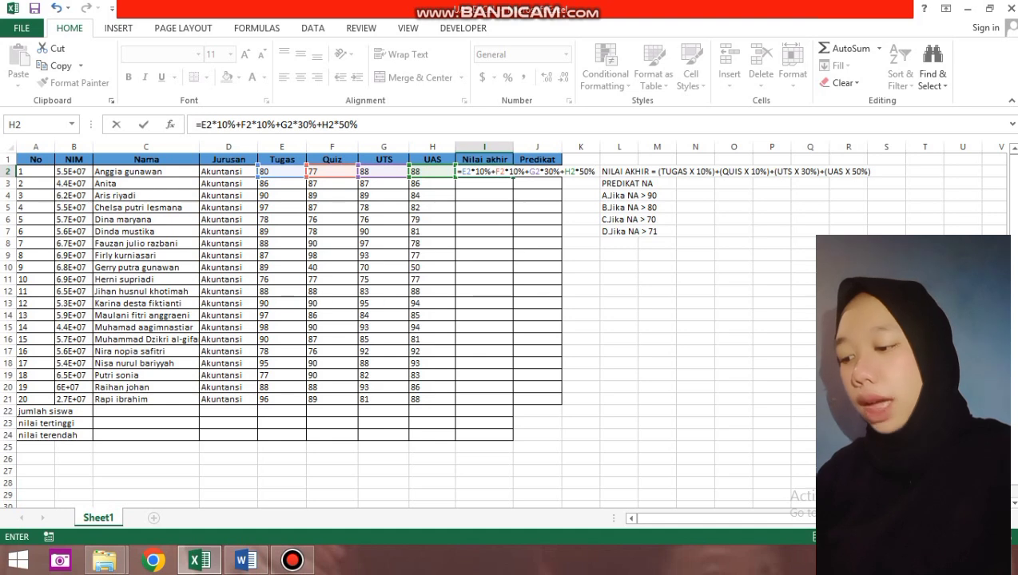
{"action": "key", "text": "Return"}
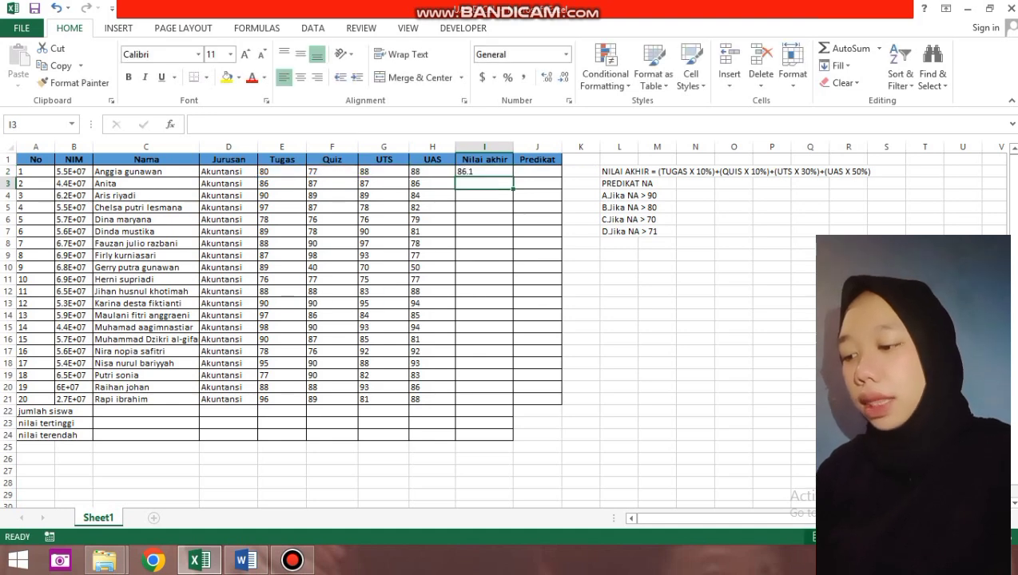
Fill the I2 final-grade formula down to I21 so all 20 students get a Nilai akhir.
{"action": "left_click", "coordinate": [484, 171]}
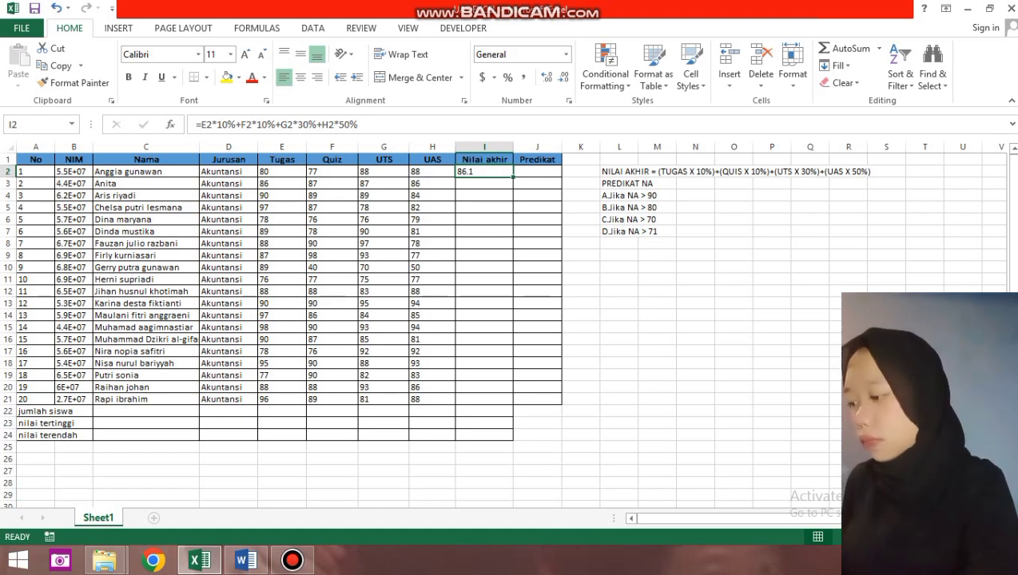
{"action": "left_click_drag", "start_coordinate": [512, 177], "coordinate": [512, 405]}
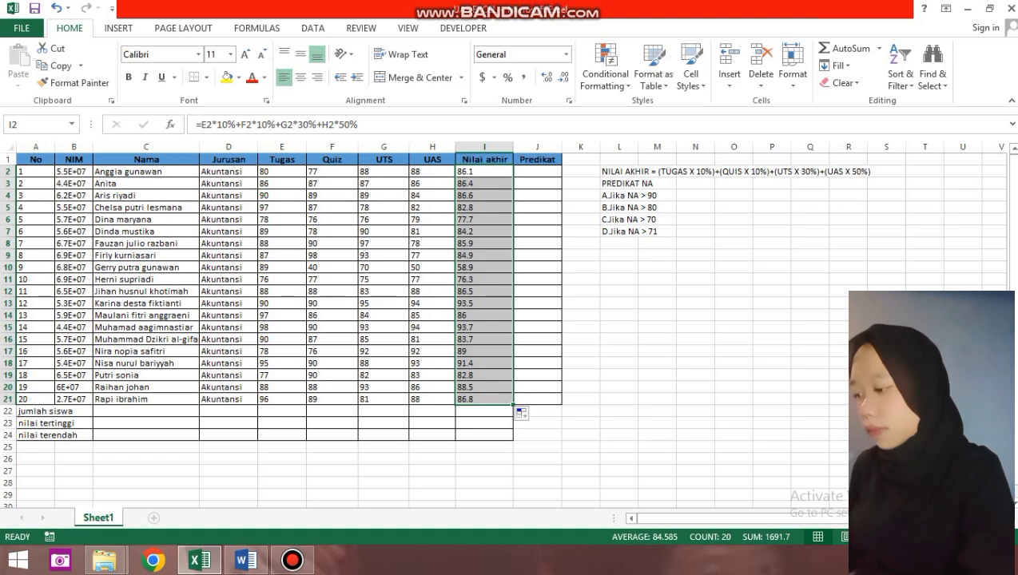
{"action": "left_click", "coordinate": [537, 171]}
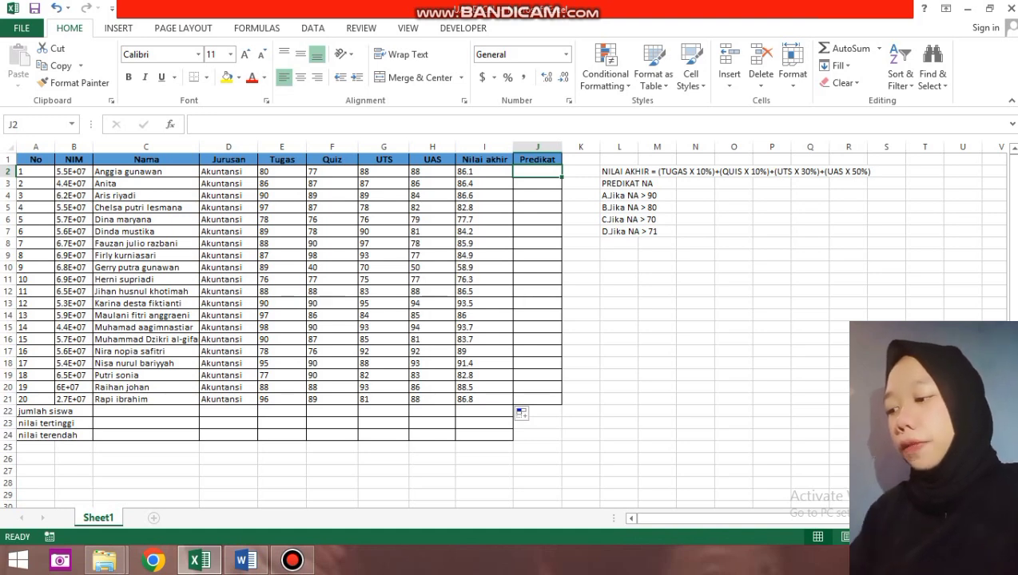
Start a nested IF in J2 grading I2 above 90 as A and at least 80 as B.
{"action": "type", "text": "=IF"}
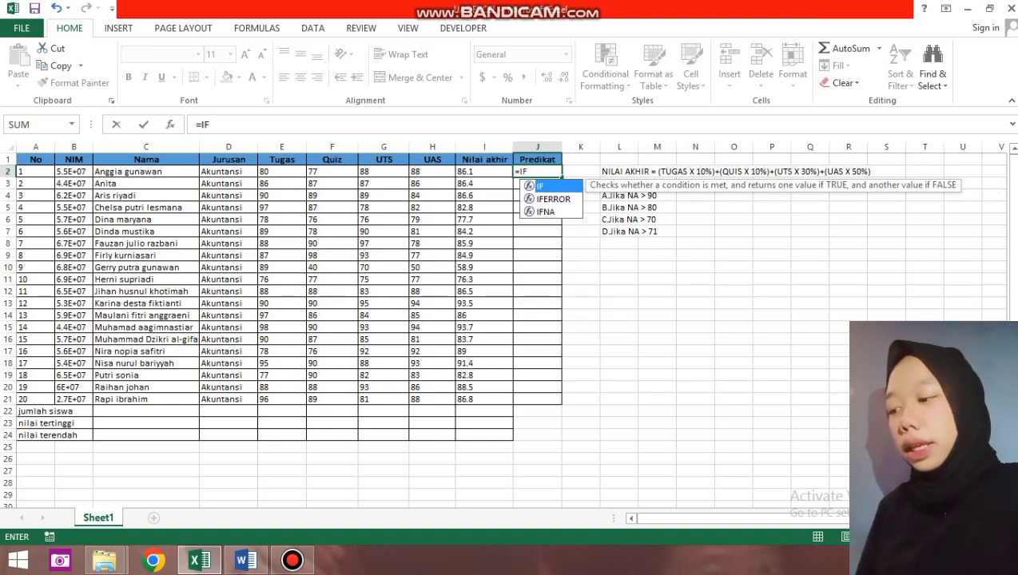
{"action": "type", "text": "("}
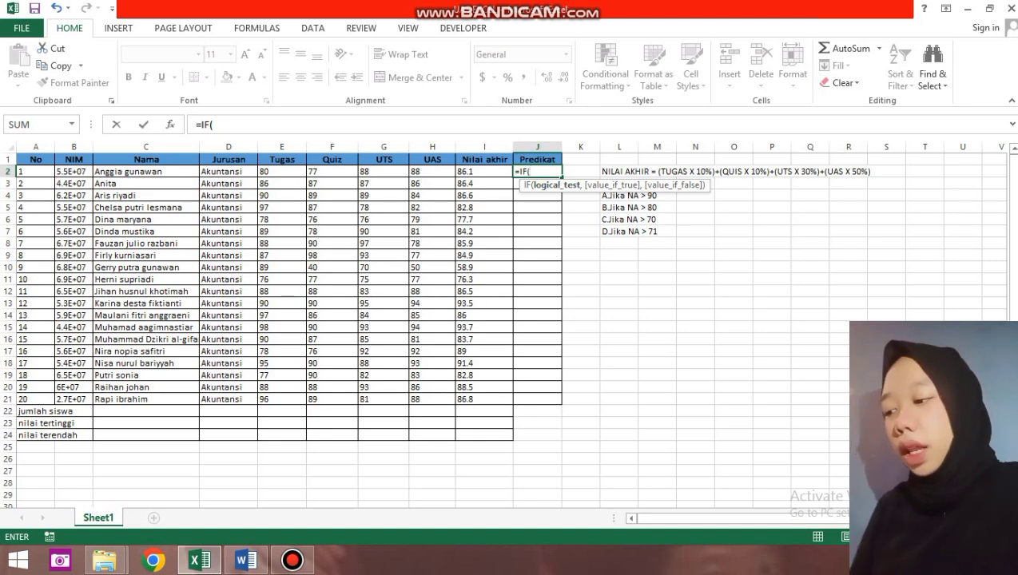
{"action": "left_click", "coordinate": [484, 172]}
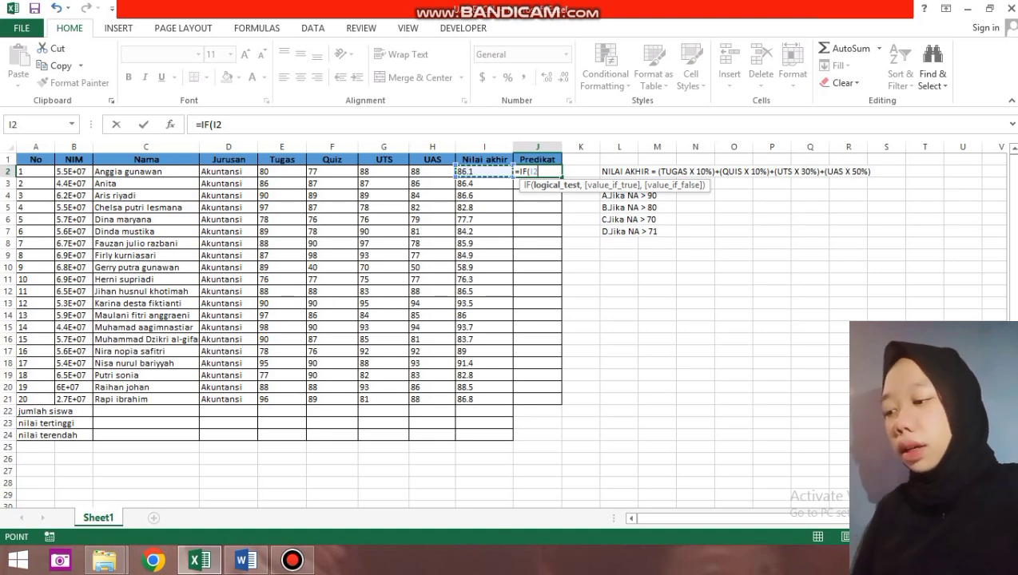
{"action": "type", "text": ">="}
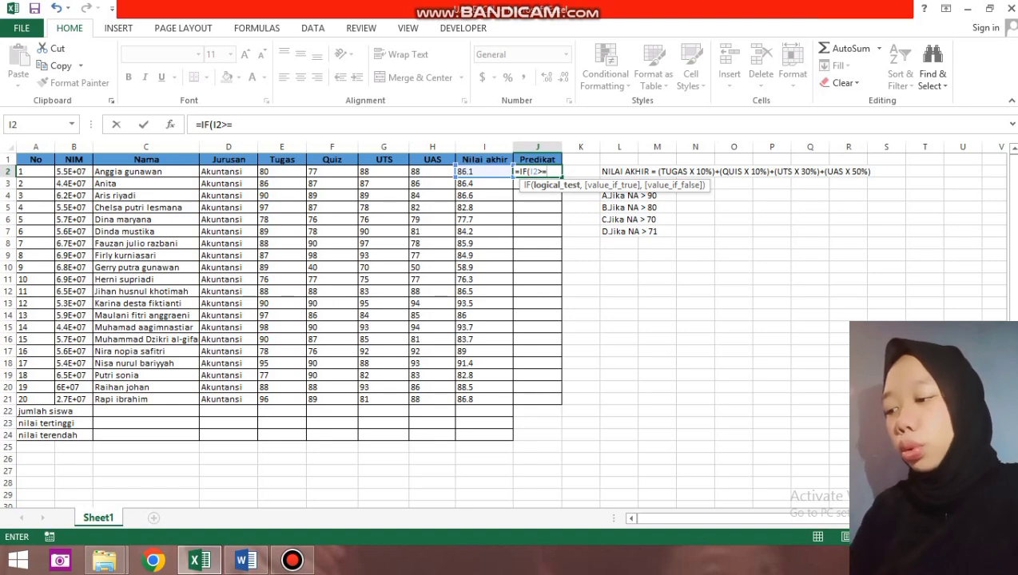
{"action": "type", "text": "90"}
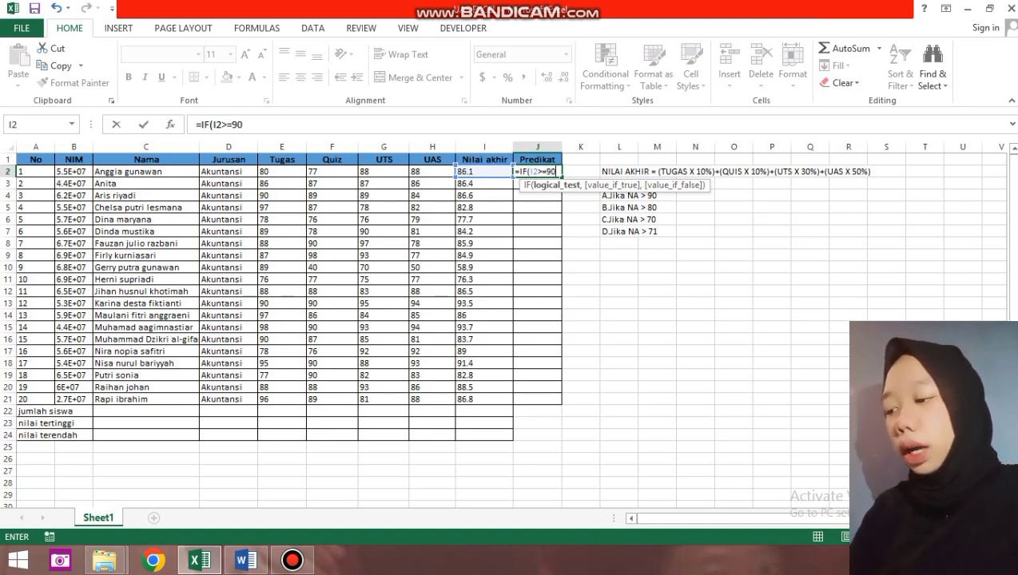
{"action": "type", "text": ","}
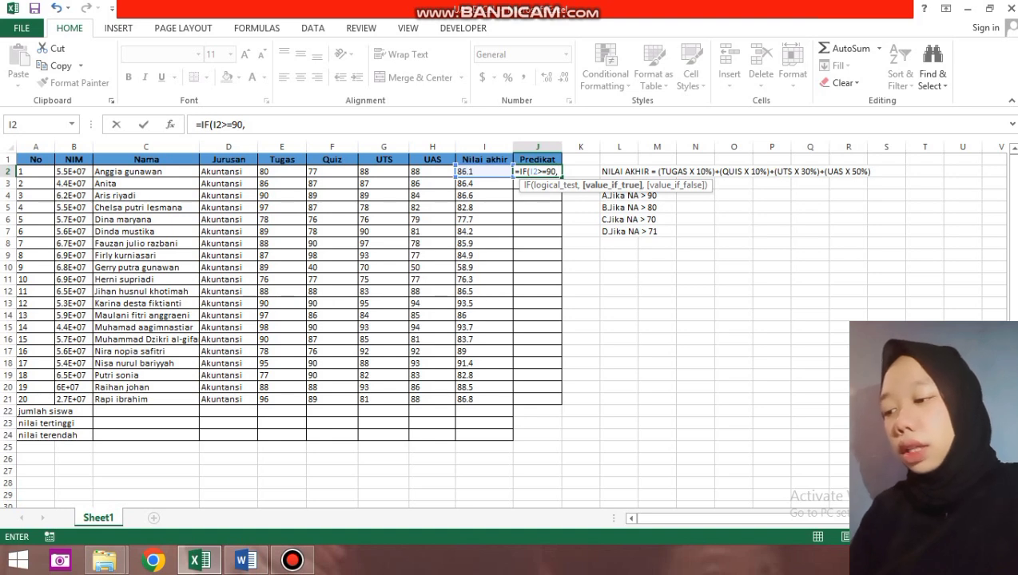
{"action": "type", "text": "\""}
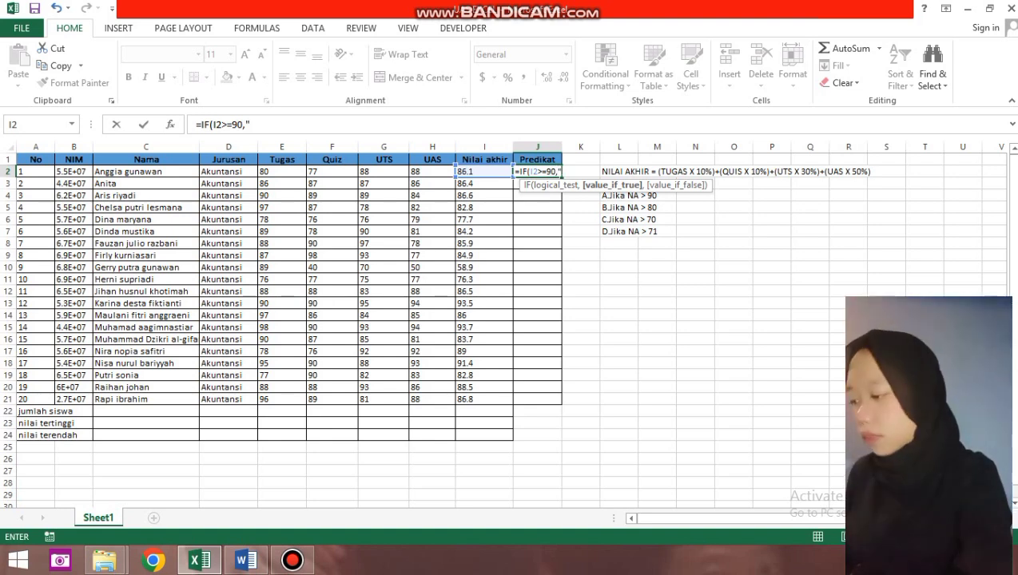
{"action": "type", "text": "A\""}
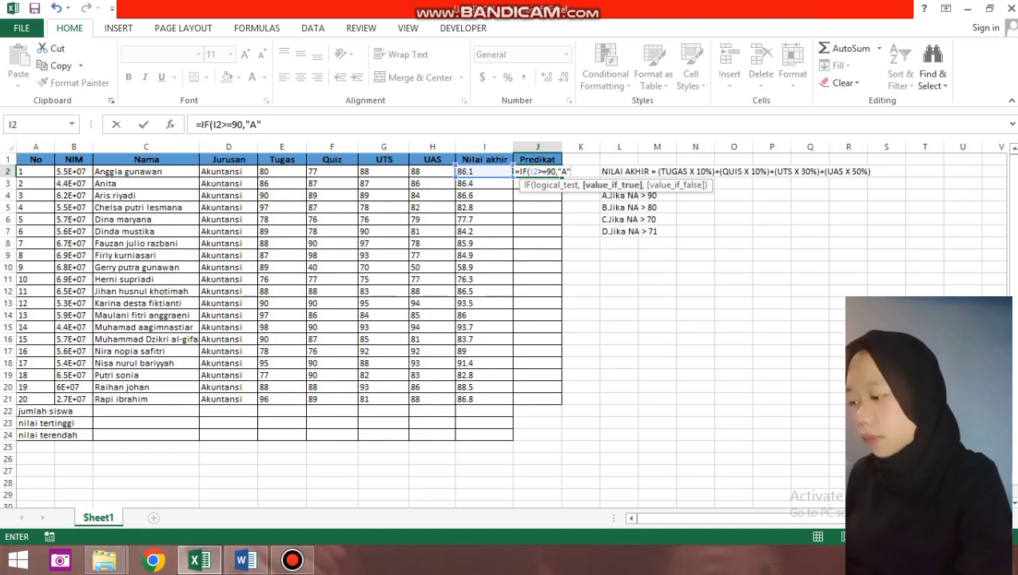
{"action": "type", "text": ","}
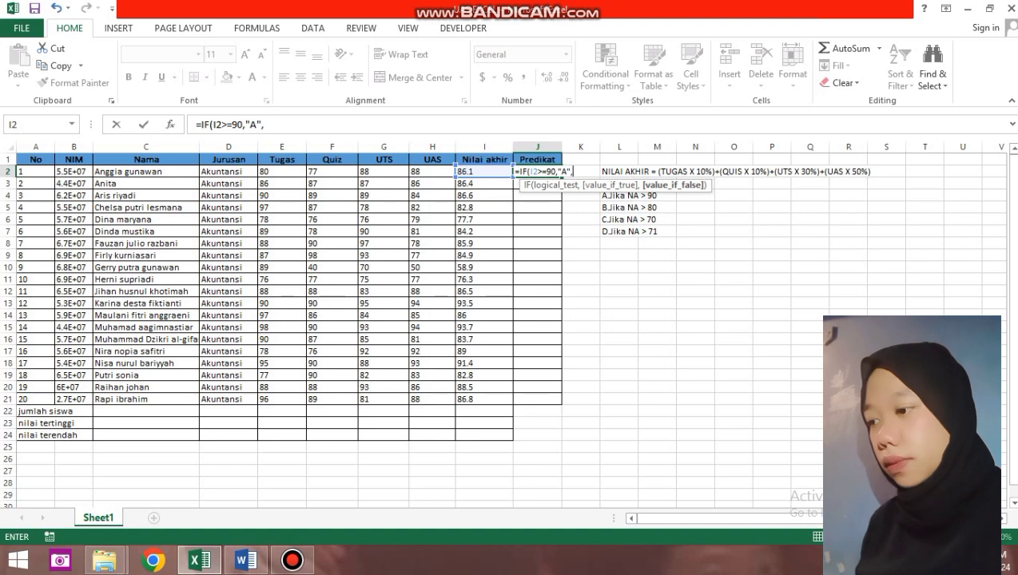
{"action": "type", "text": "IF"}
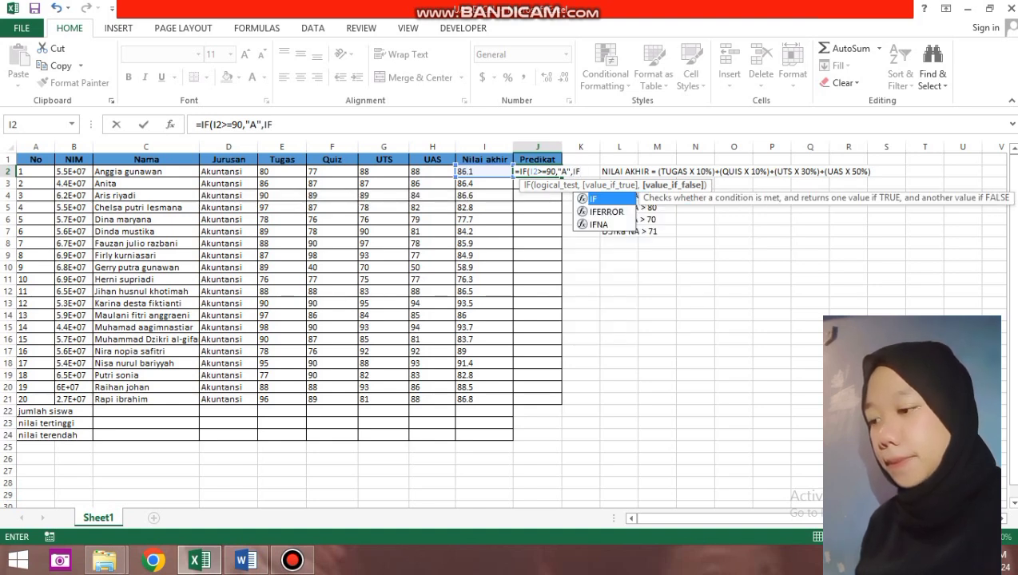
{"action": "type", "text": "("}
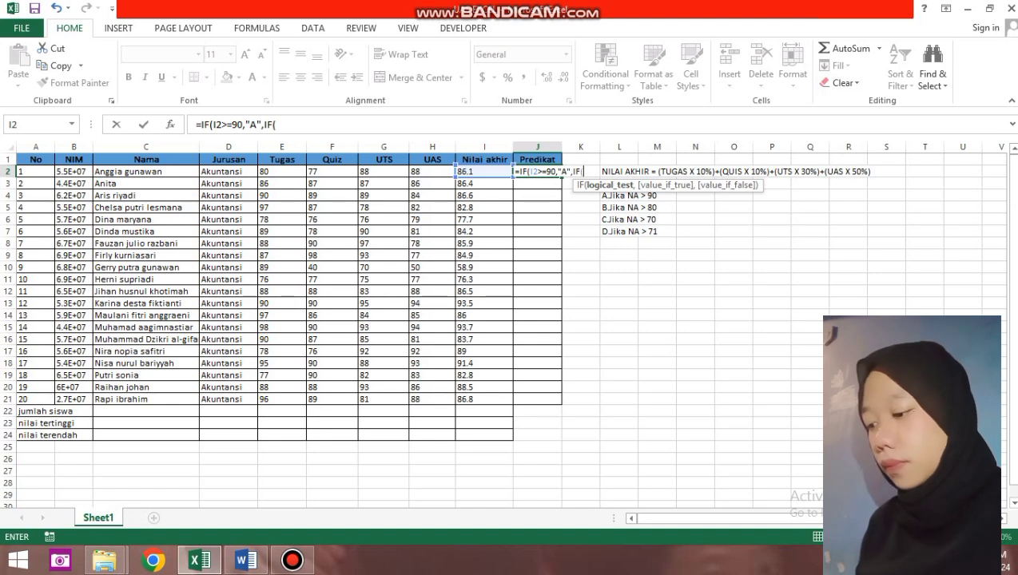
{"action": "left_click", "coordinate": [484, 171]}
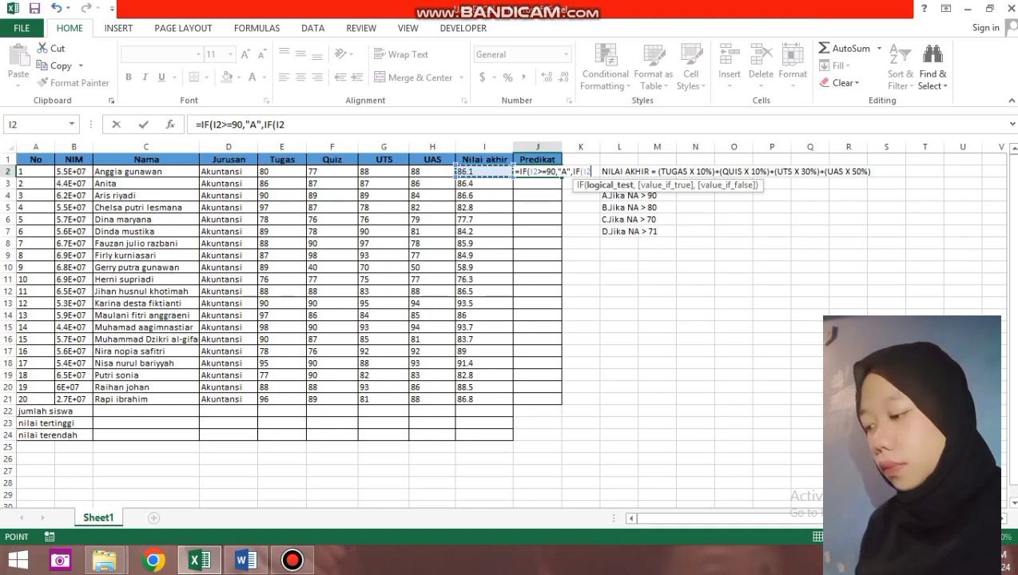
{"action": "type", "text": ">"}
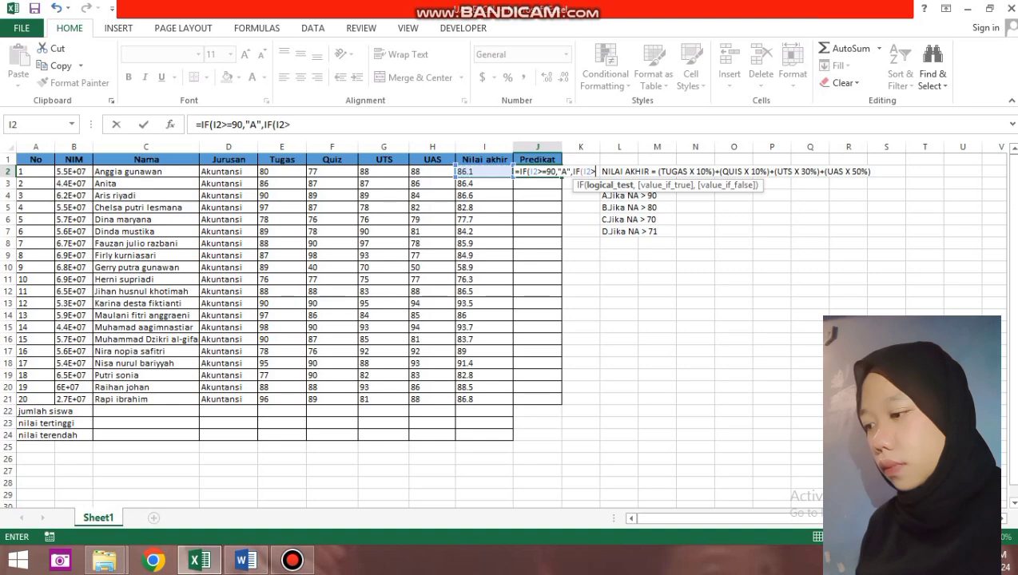
{"action": "type", "text": "="}
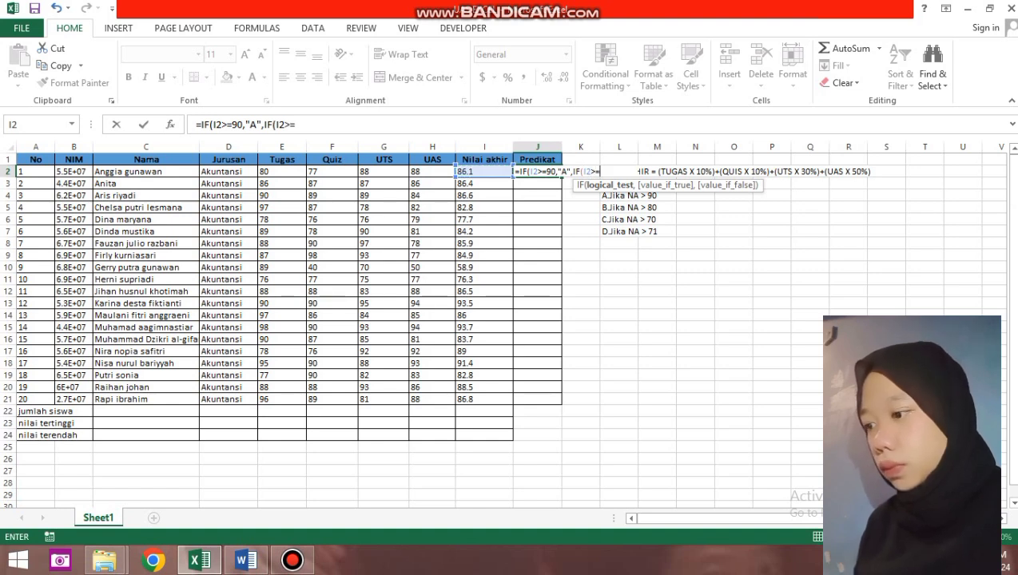
{"action": "type", "text": "80"}
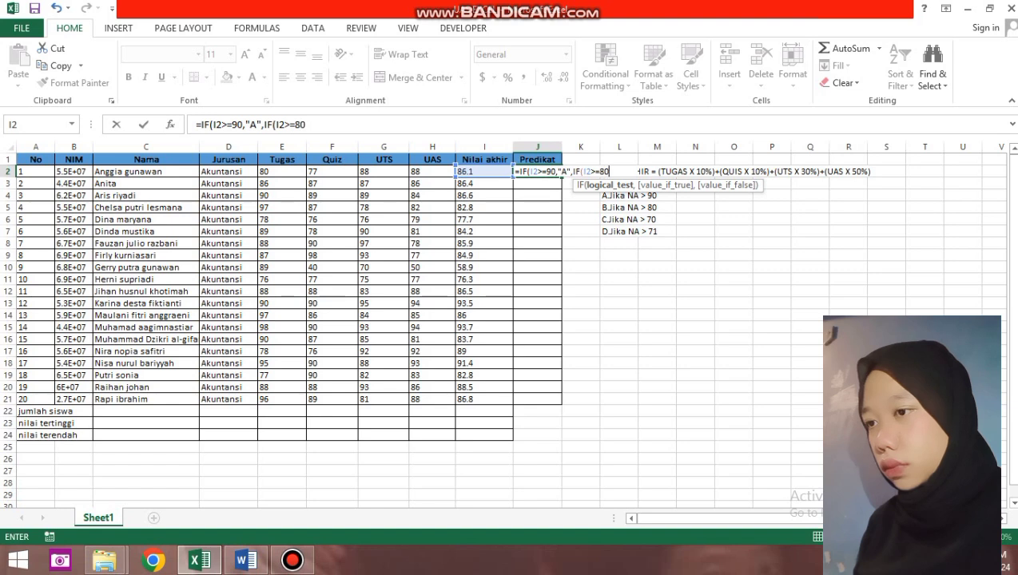
{"action": "type", "text": ","}
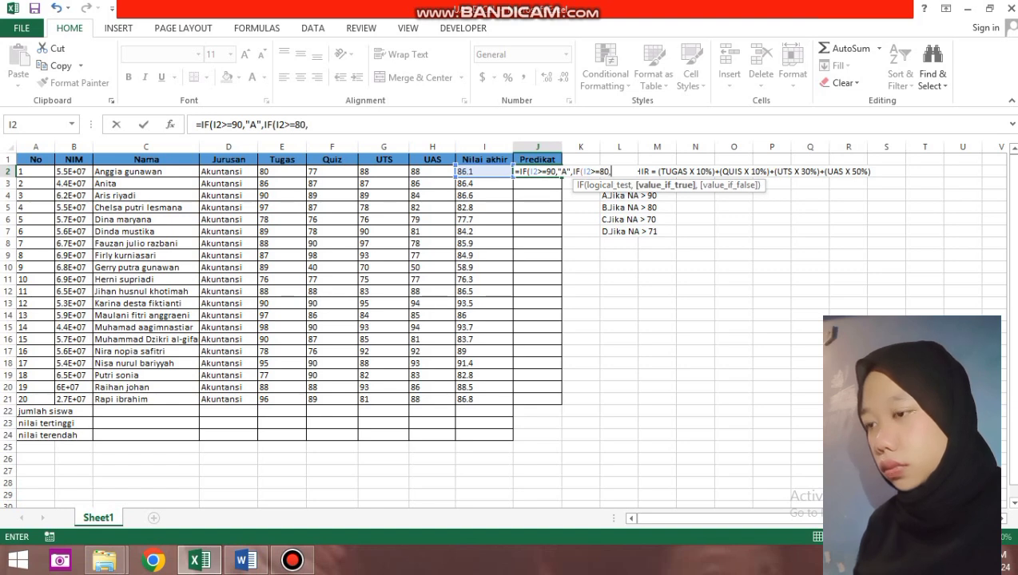
{"action": "type", "text": "\""}
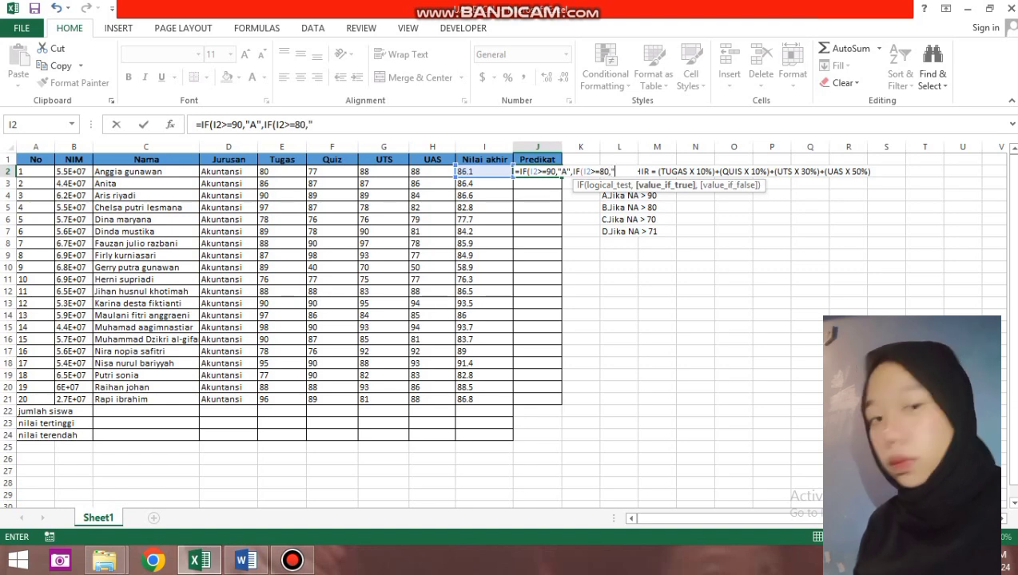
{"action": "type", "text": "B\""}
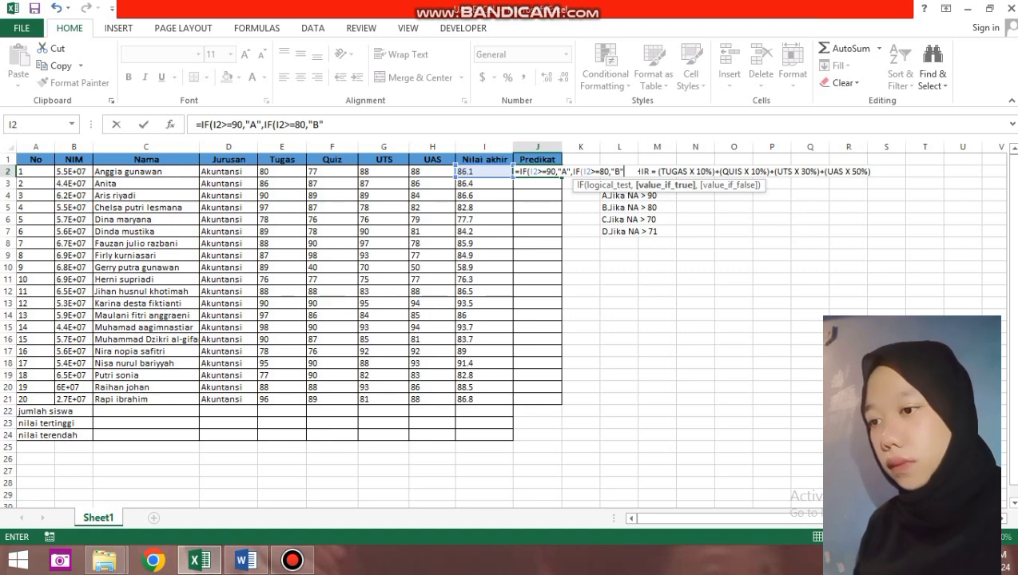
{"action": "type", "text": ","}
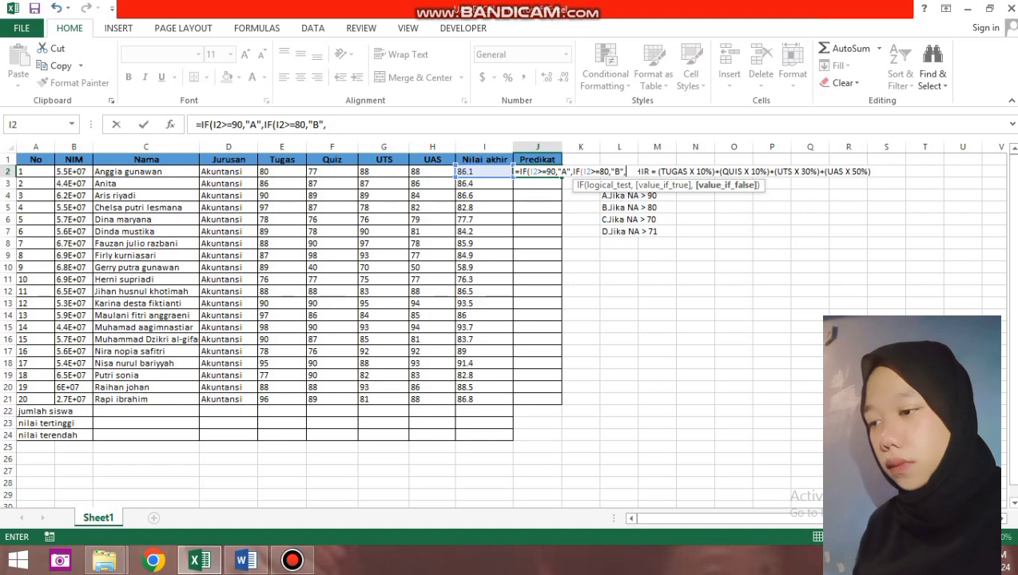
{"action": "type", "text": "IF"}
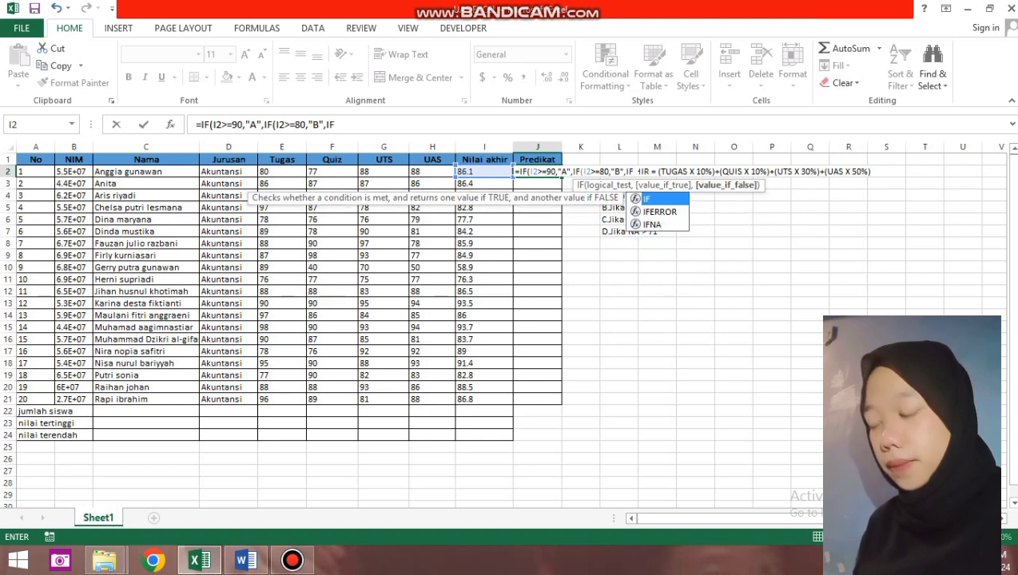
{"action": "type", "text": "("}
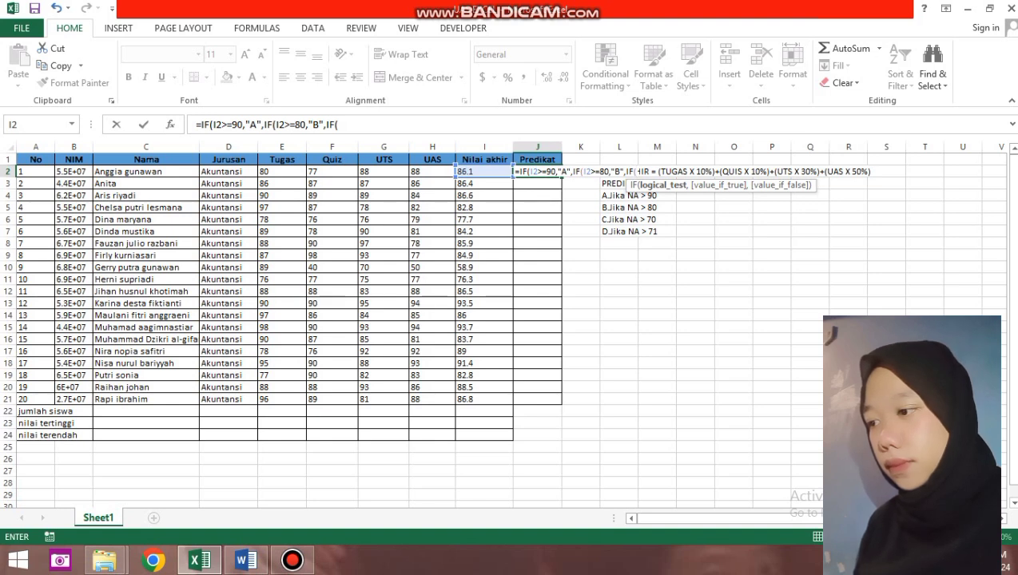
Add the C (>=70) and D (>=71) tests, close the parentheses and confirm, giving B.
{"action": "left_click", "coordinate": [480, 171]}
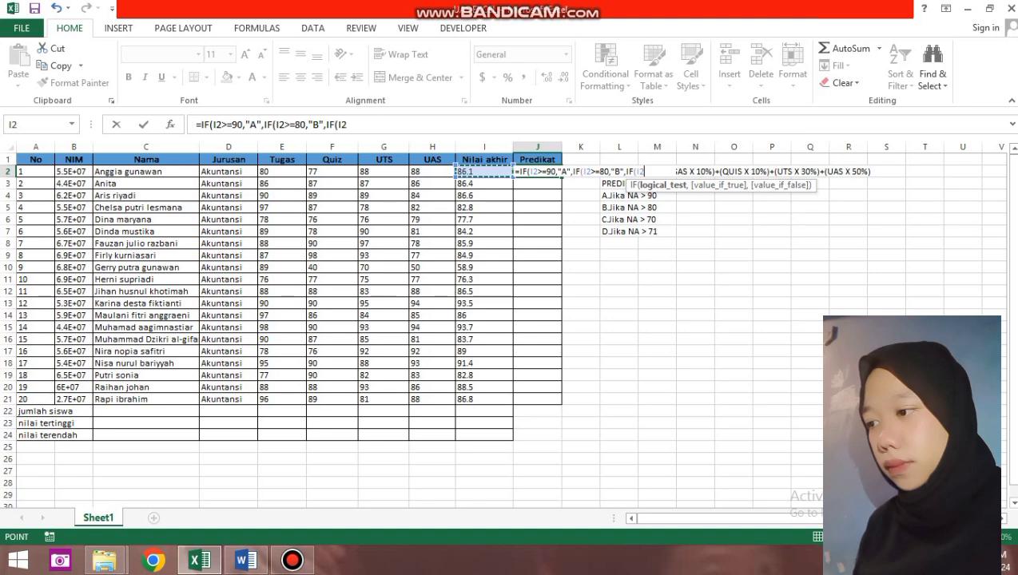
{"action": "type", "text": ">=70"}
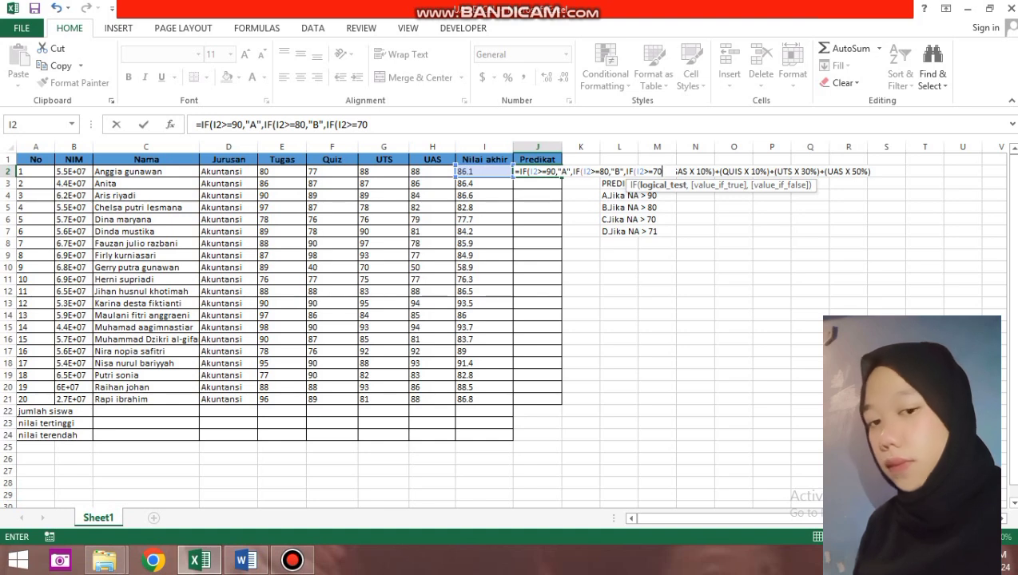
{"action": "type", "text": ","}
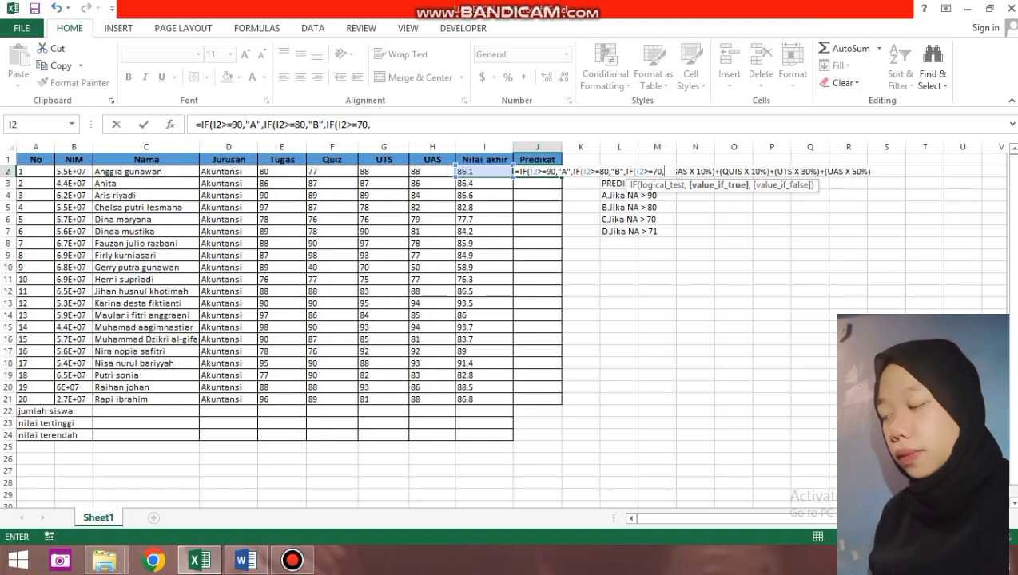
{"action": "type", "text": "\"c"}
{"action": "key", "text": "BackSpace"}
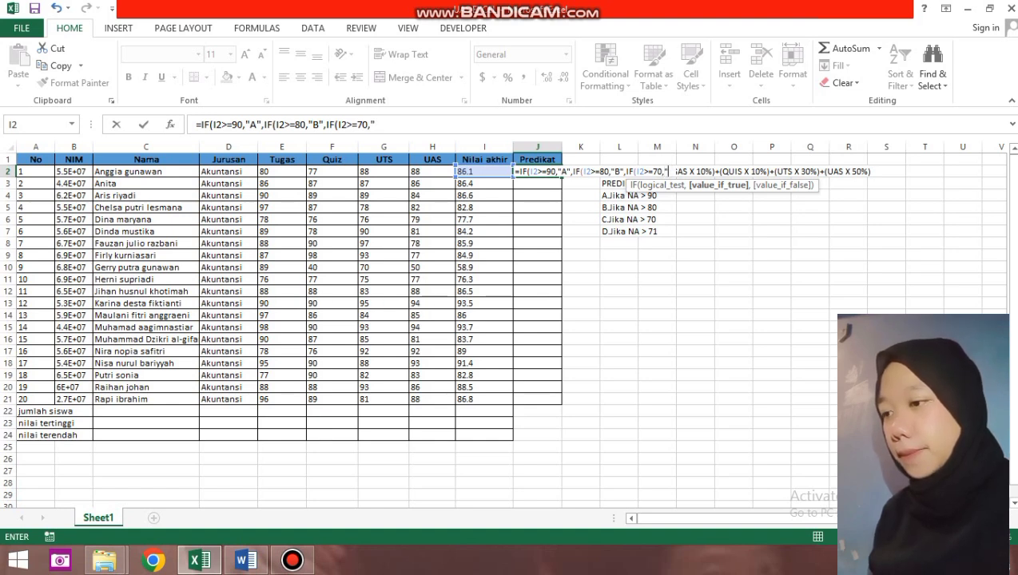
{"action": "type", "text": "C"}
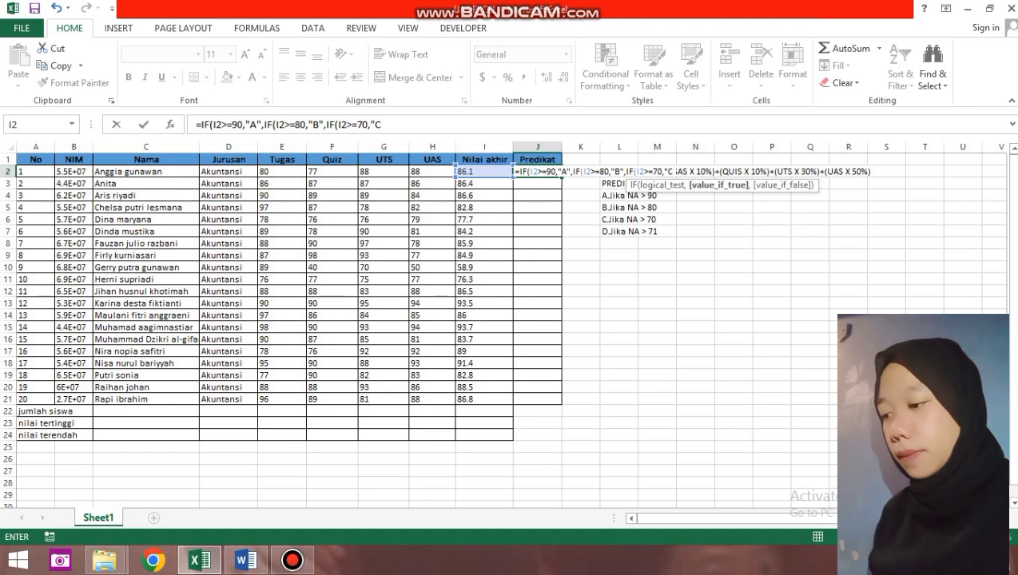
{"action": "type", "text": "\",IF("}
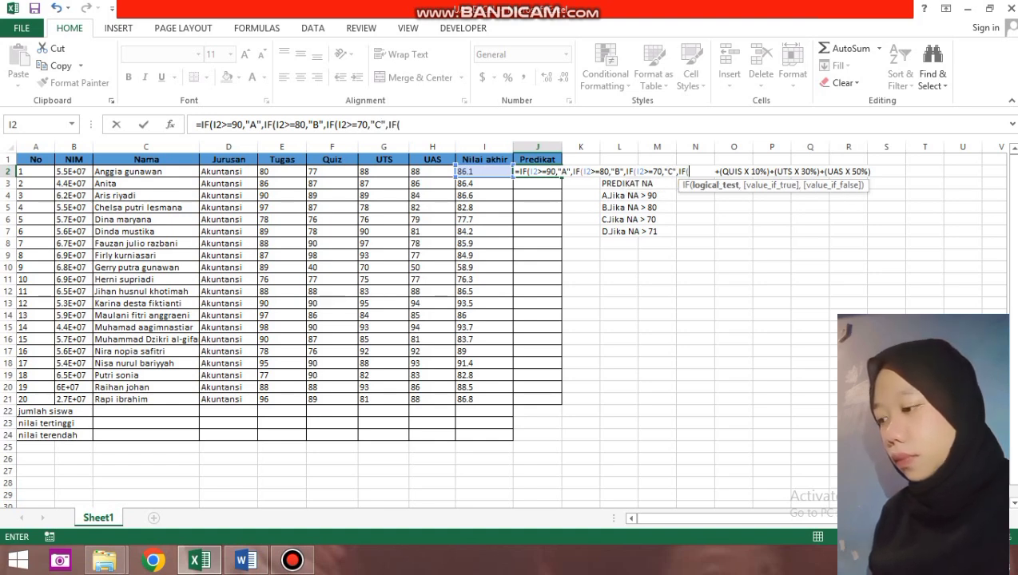
{"action": "left_click", "coordinate": [484, 171]}
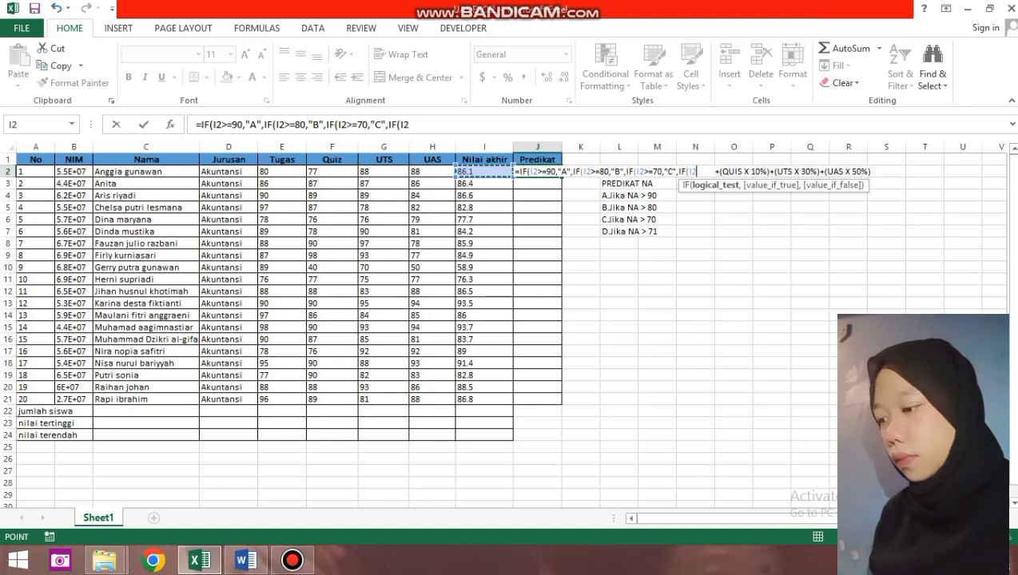
{"action": "type", "text": ">="}
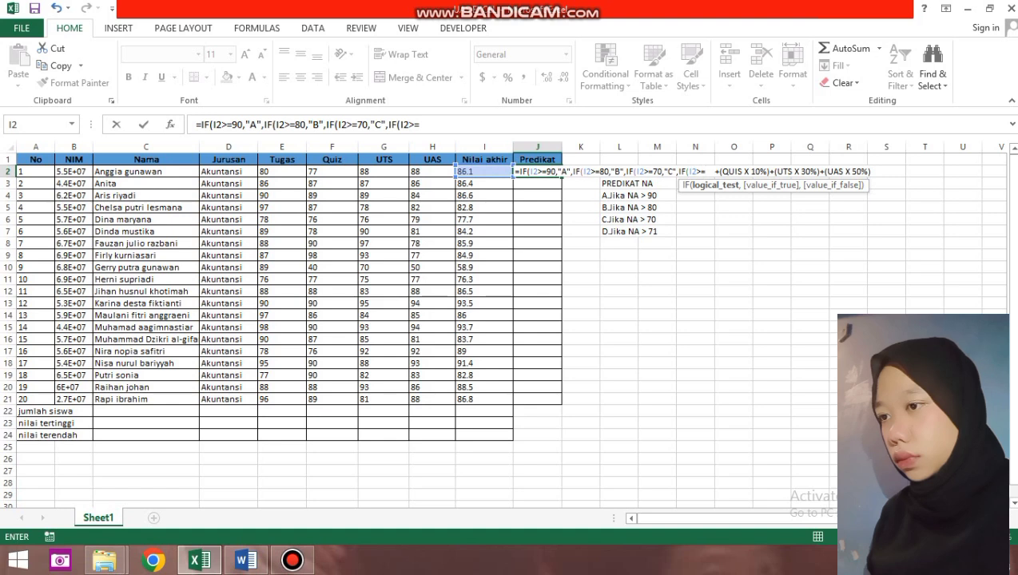
{"action": "type", "text": "71"}
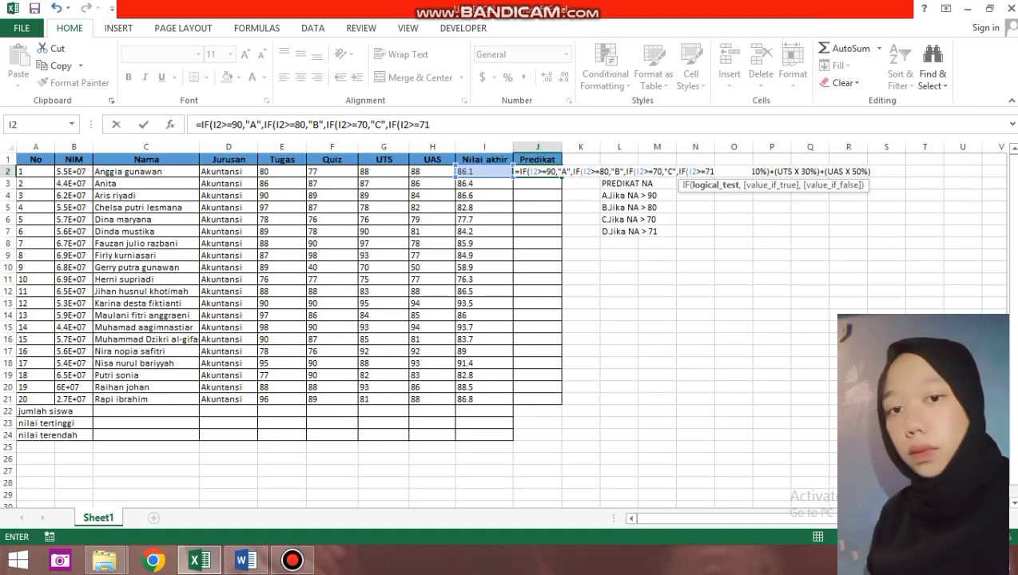
{"action": "type", "text": ","}
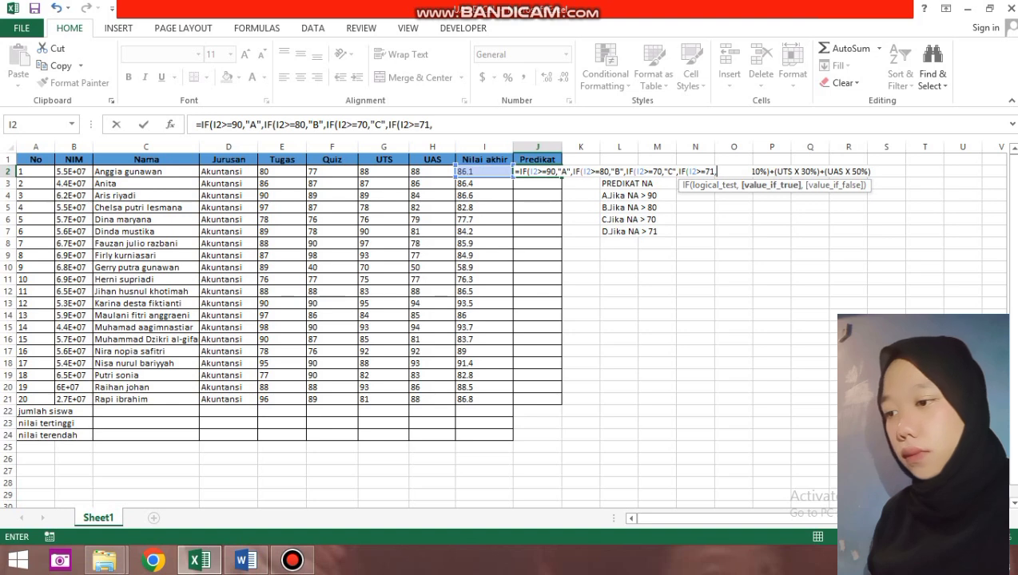
{"action": "type", "text": "\""}
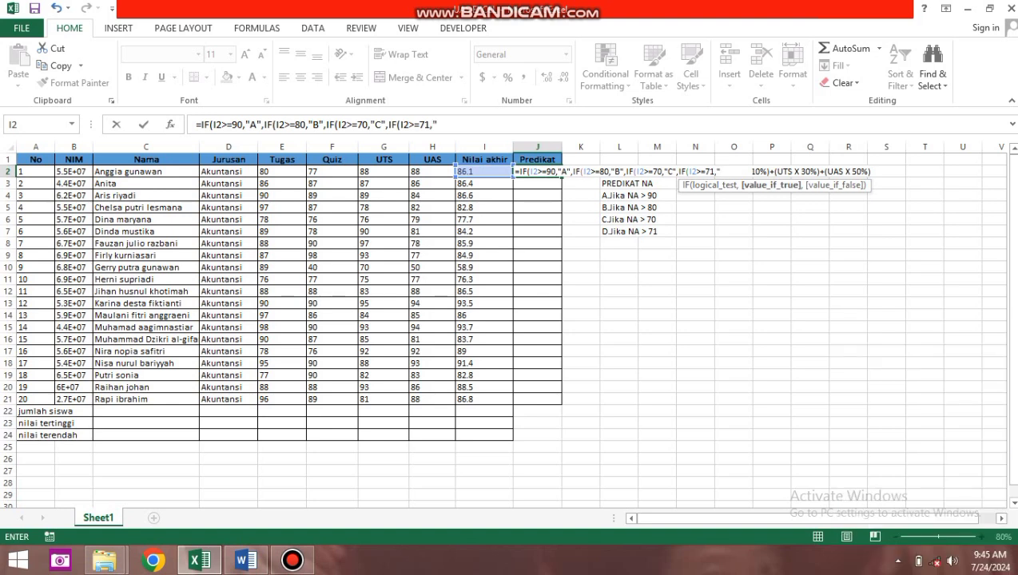
{"action": "type", "text": "D"}
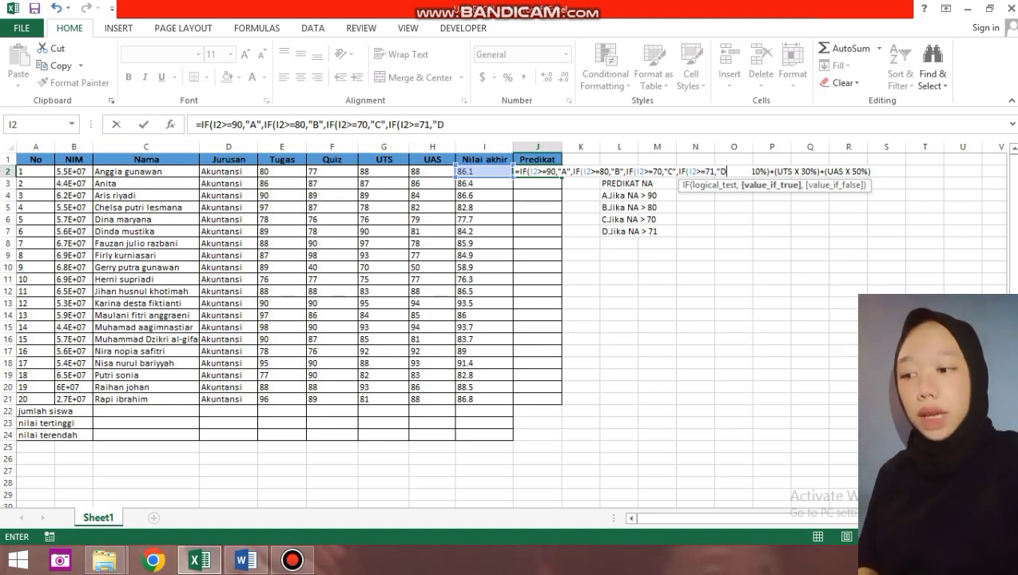
{"action": "type", "text": "\","}
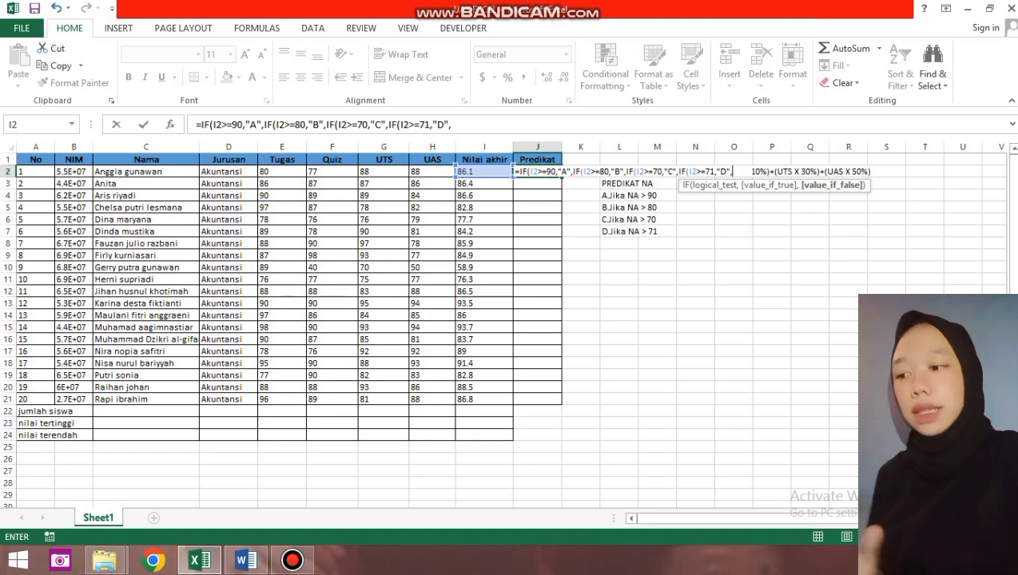
{"action": "type", "text": ")))0"}
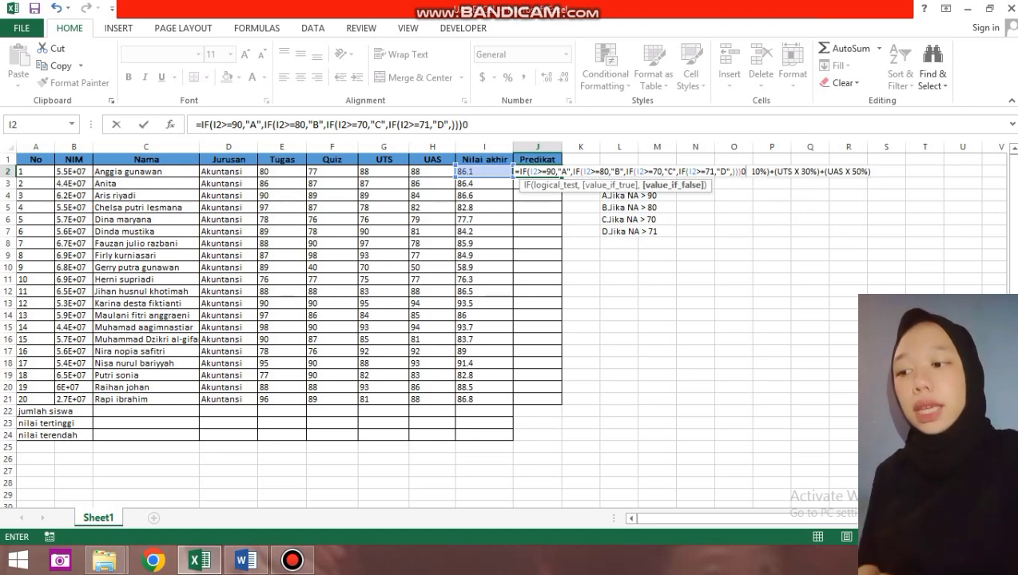
{"action": "key", "text": "BackSpace"}
{"action": "type", "text": "))"}
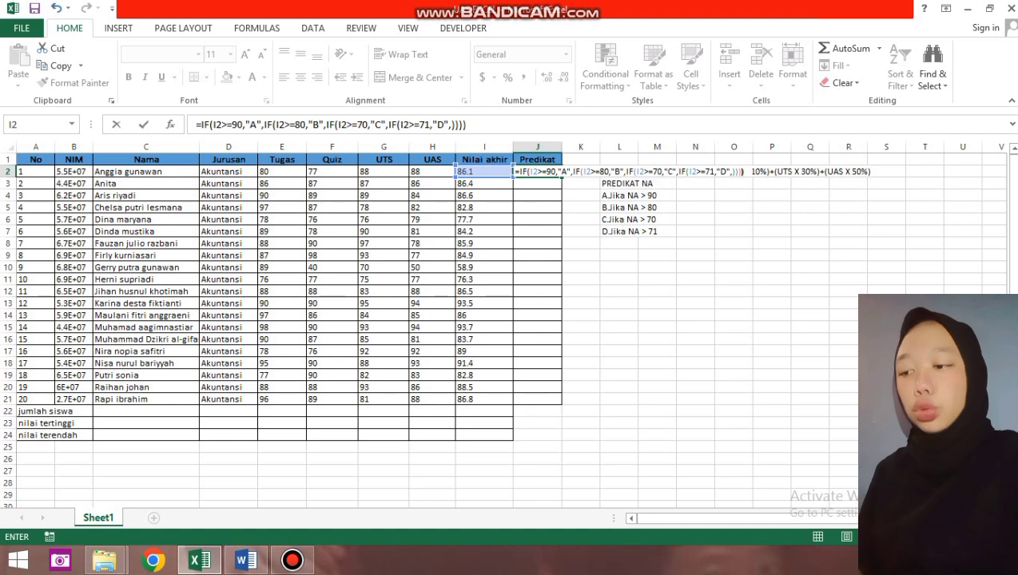
{"action": "key", "text": "Return"}
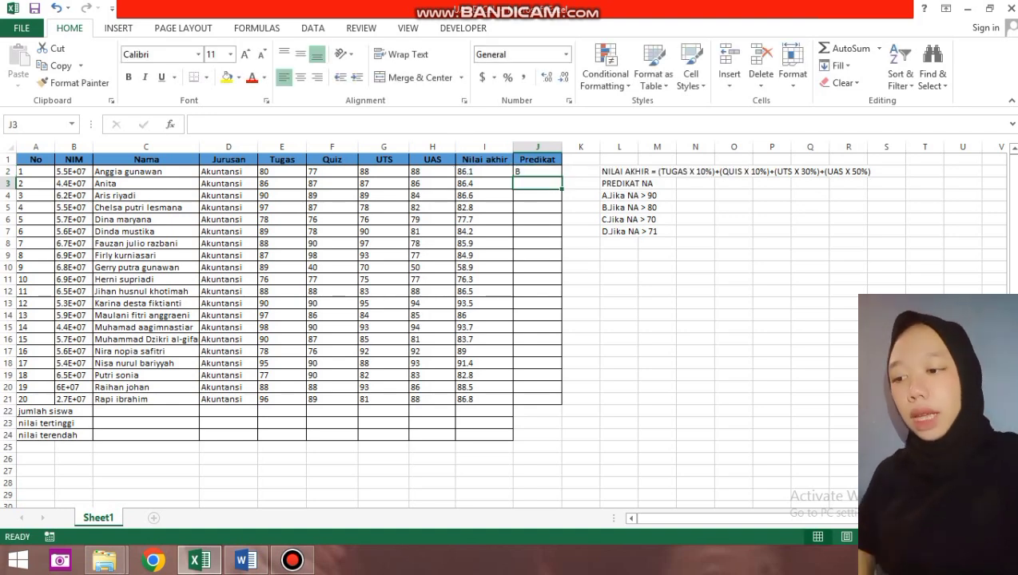
Copy the J2 Predikat formula down to J21 for all 20 students.
{"action": "left_click", "coordinate": [536, 172]}
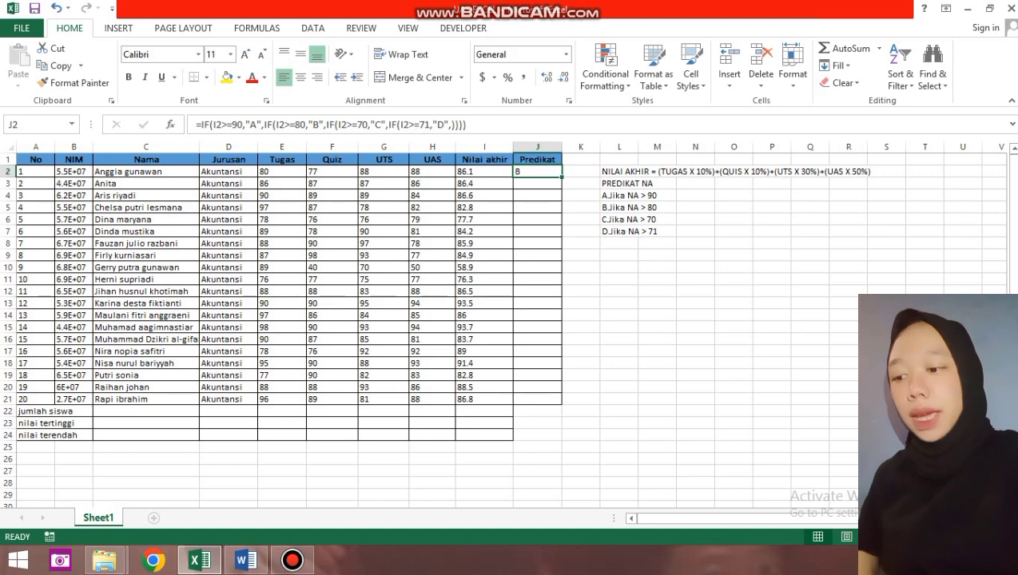
{"action": "left_click_drag", "start_coordinate": [561, 177], "coordinate": [561, 403]}
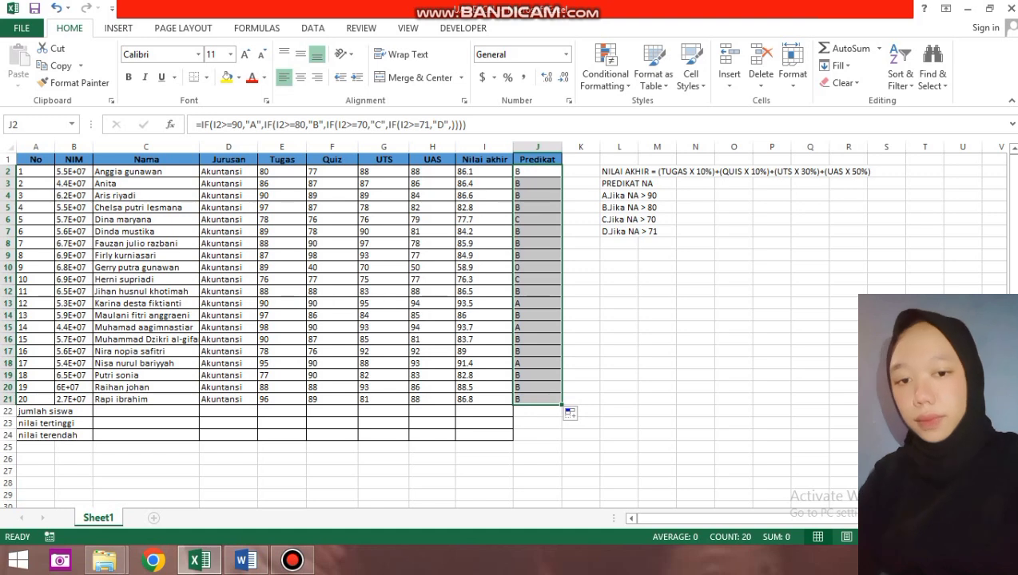
{"action": "left_click", "coordinate": [484, 411]}
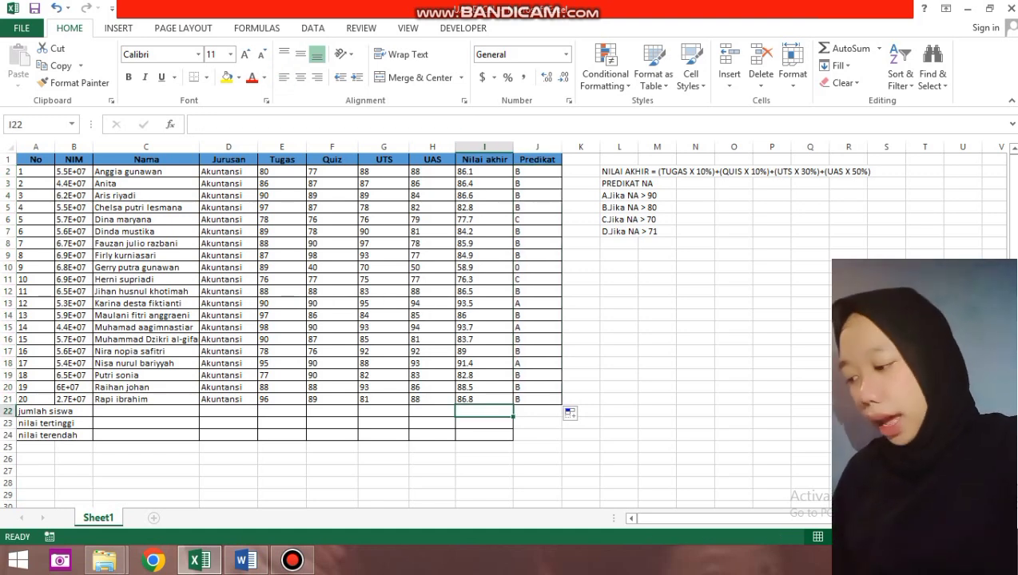
Count the student names C2:C21 in I22 with =COUNTA, giving 20.
{"action": "type", "text": "="}
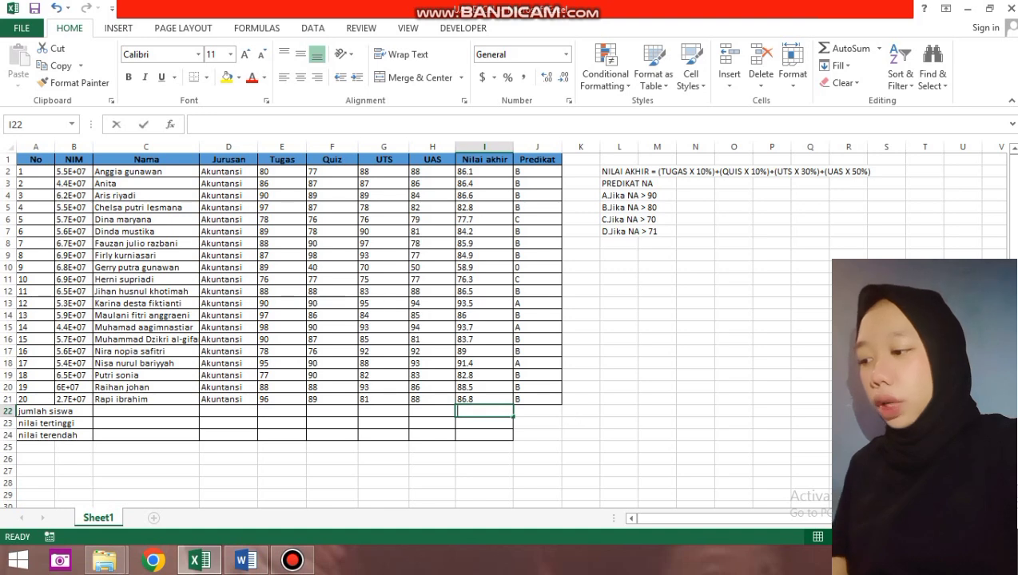
{"action": "type", "text": "COUNT"}
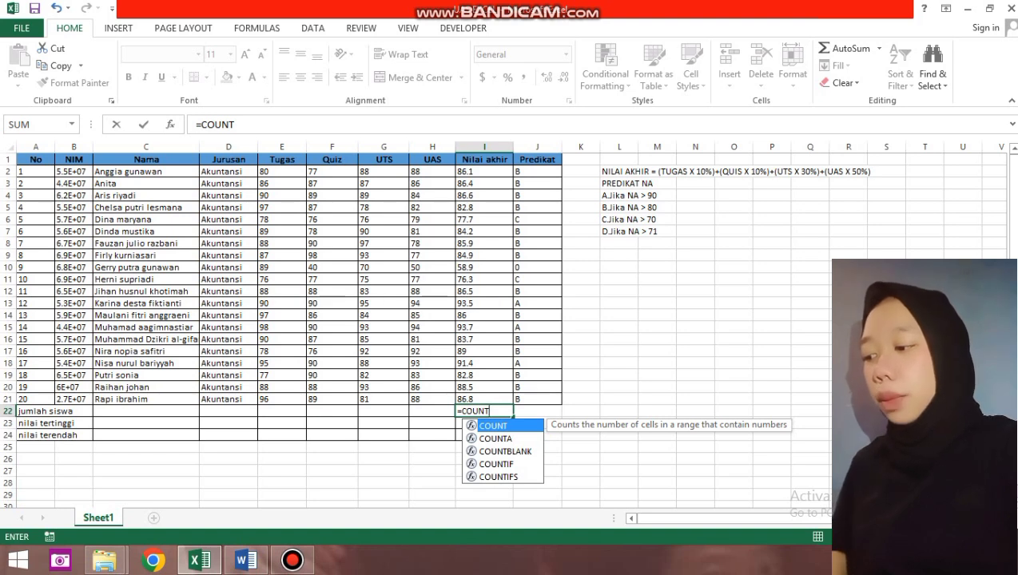
{"action": "type", "text": "A("}
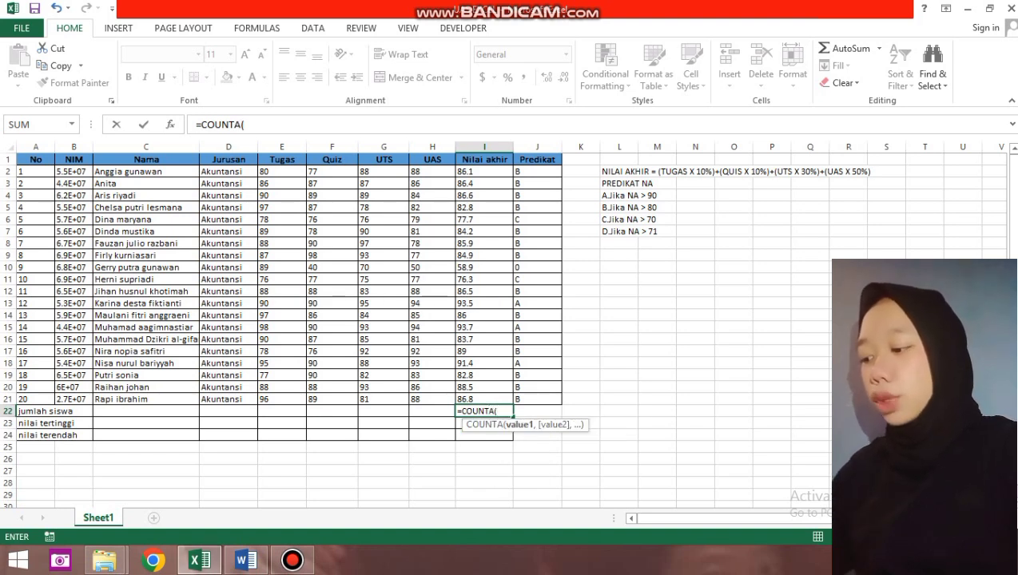
{"action": "type", "text": "("}
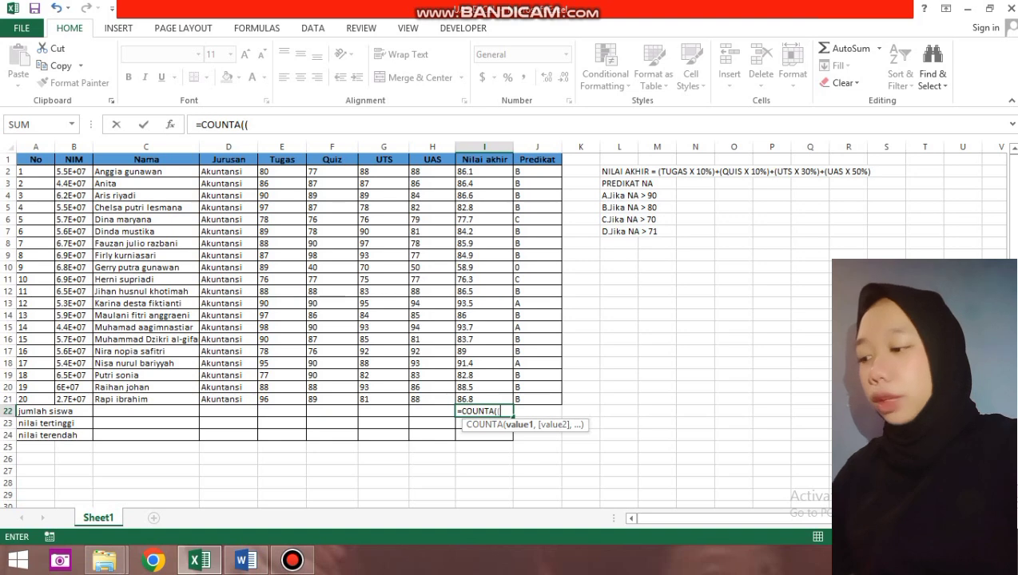
{"action": "key", "text": "BackSpace"}
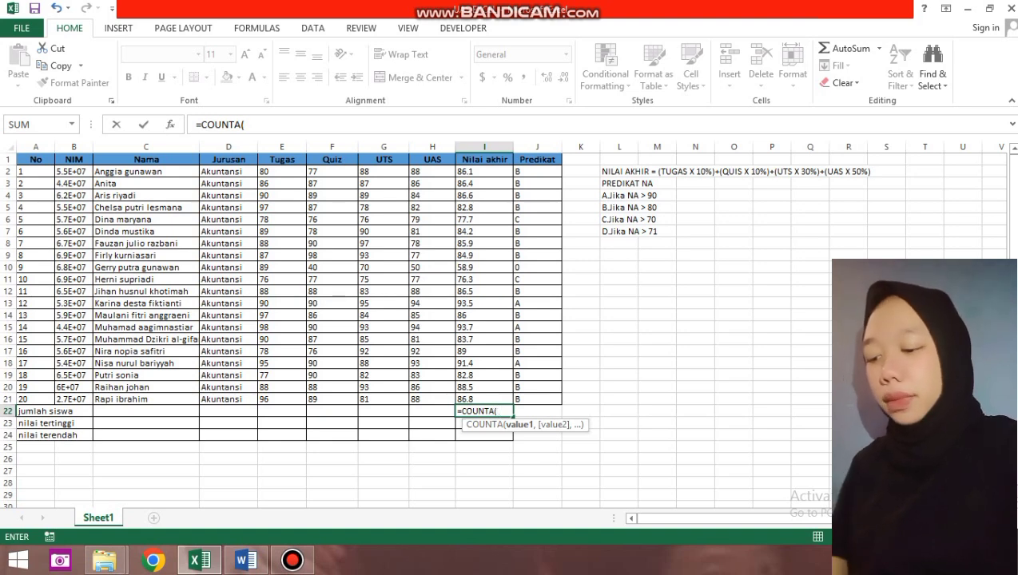
{"action": "left_click_drag", "start_coordinate": [184, 171], "coordinate": [195, 400]}
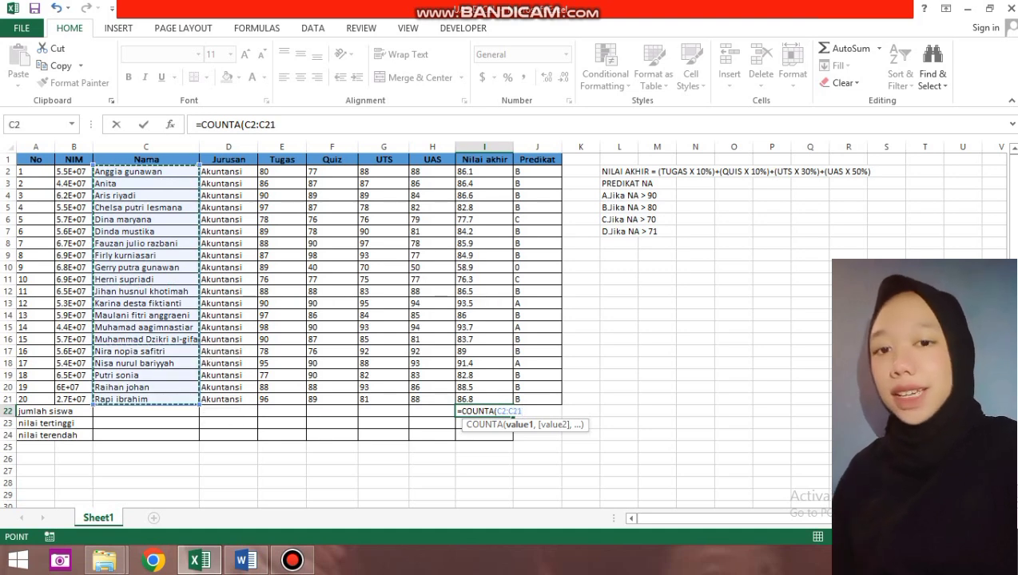
{"action": "type", "text": ")"}
{"action": "key", "text": "Return"}
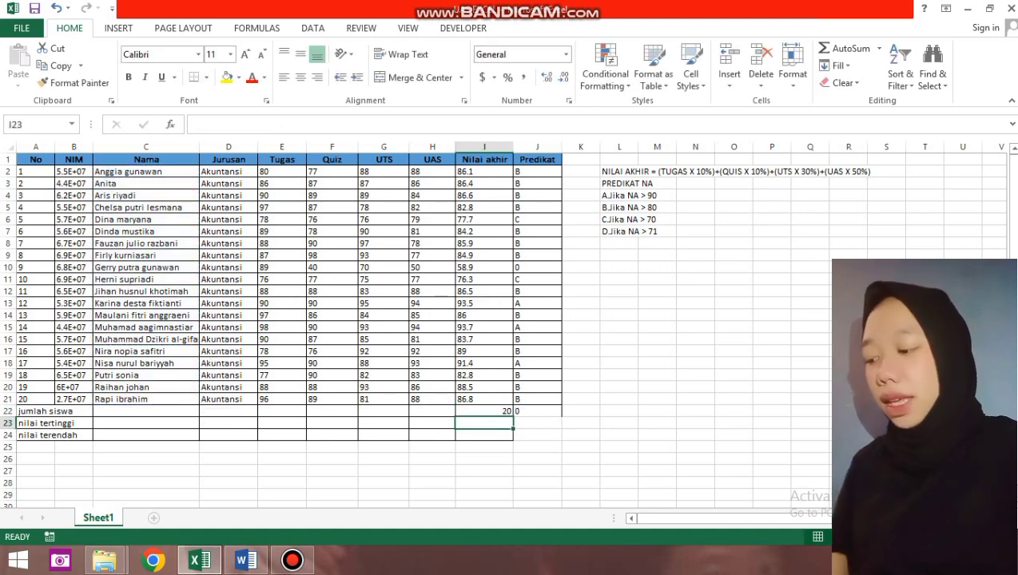
{"action": "left_click", "coordinate": [281, 423]}
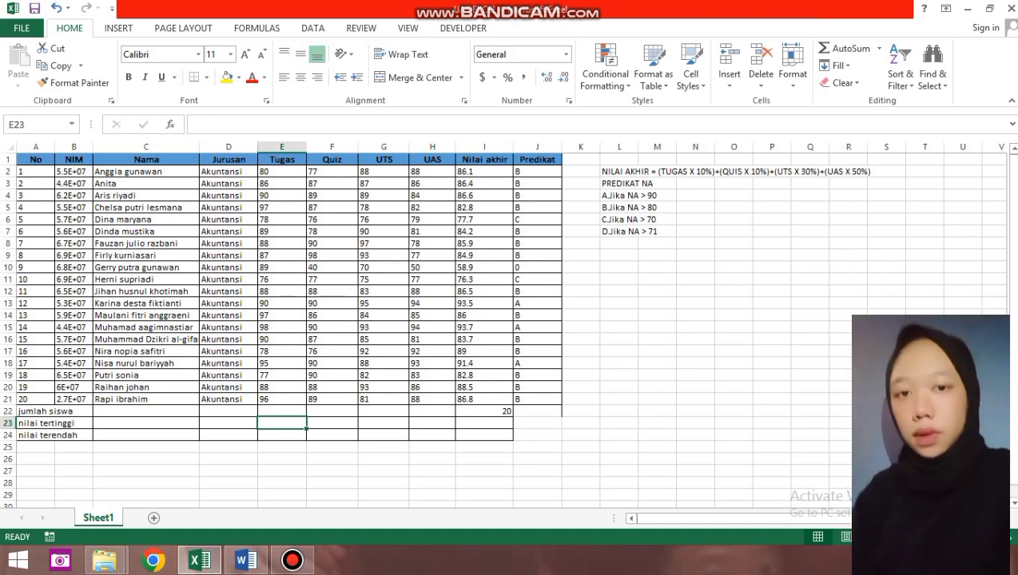
Enter =MAX(E2:E21) in E23 to show the highest Tugas score, 98.
{"action": "type", "text": "="}
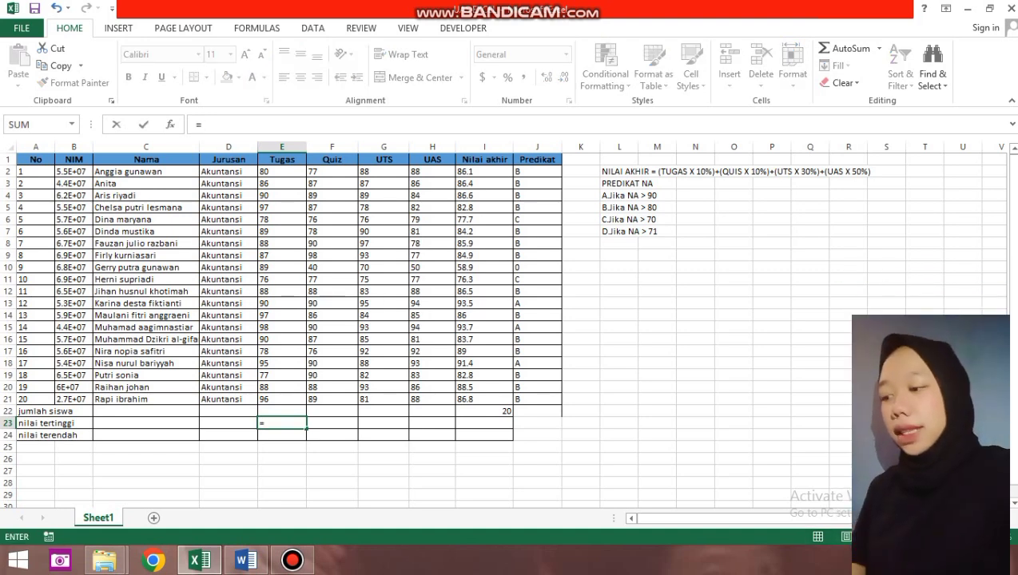
{"action": "type", "text": "MAX"}
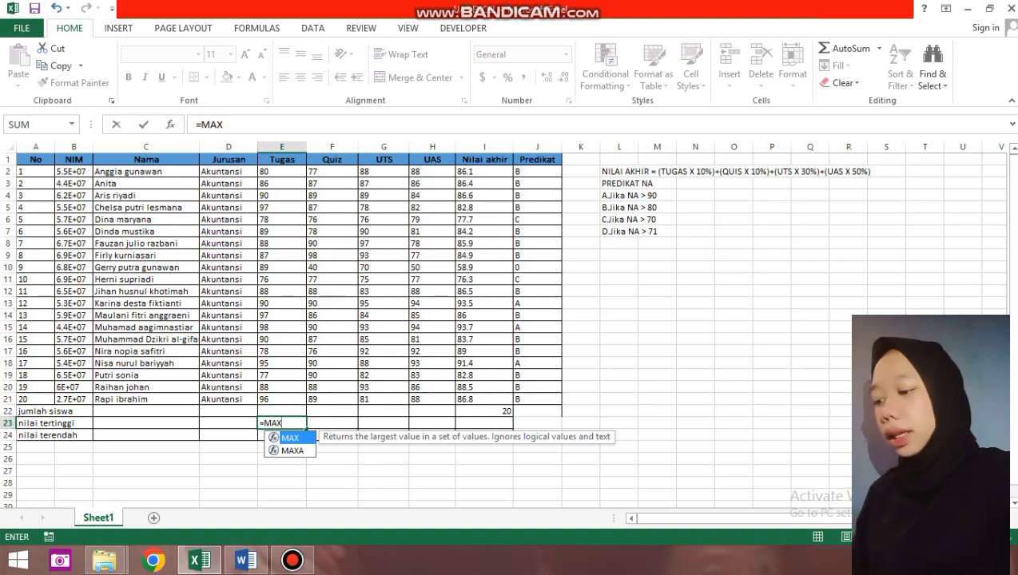
{"action": "type", "text": "("}
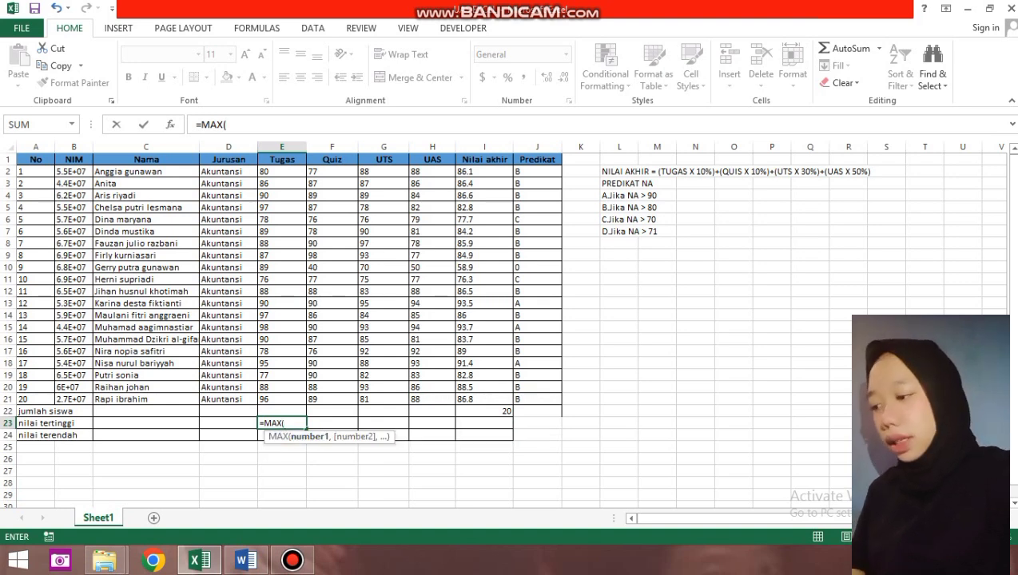
{"action": "left_click_drag", "start_coordinate": [282, 171], "coordinate": [288, 404]}
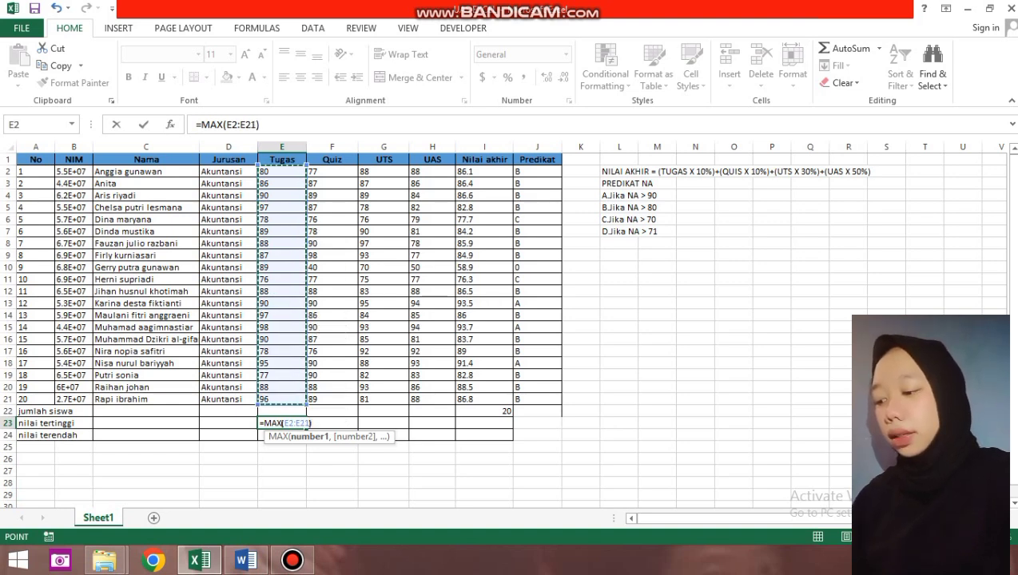
{"action": "key", "text": "Return"}
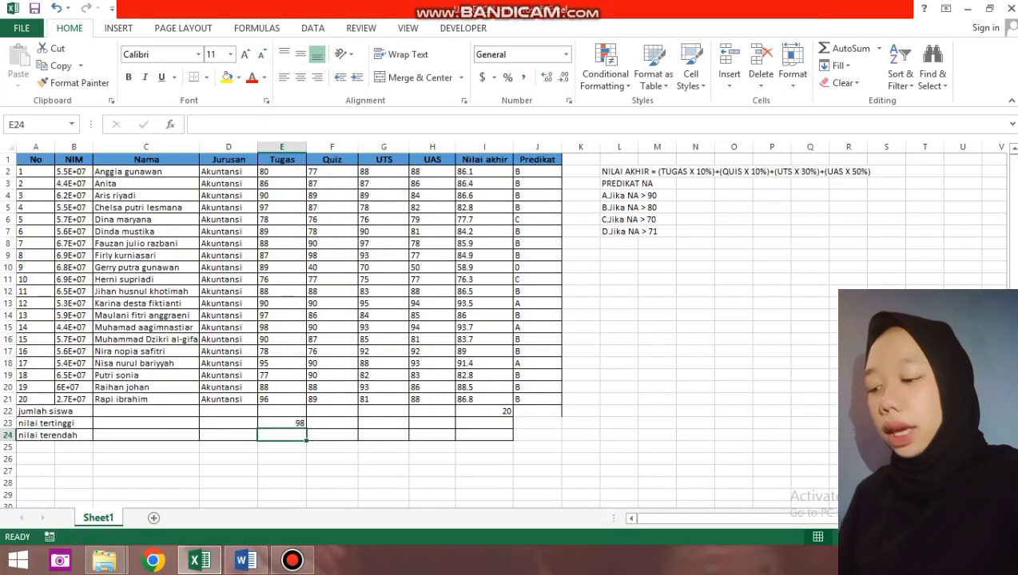
{"action": "type", "text": "="}
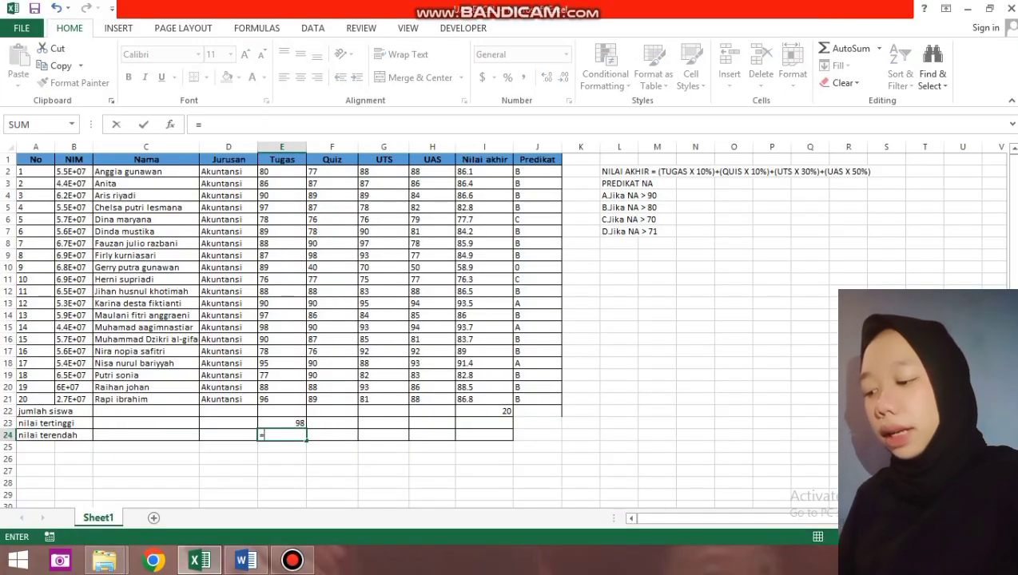
{"action": "type", "text": "MIN"}
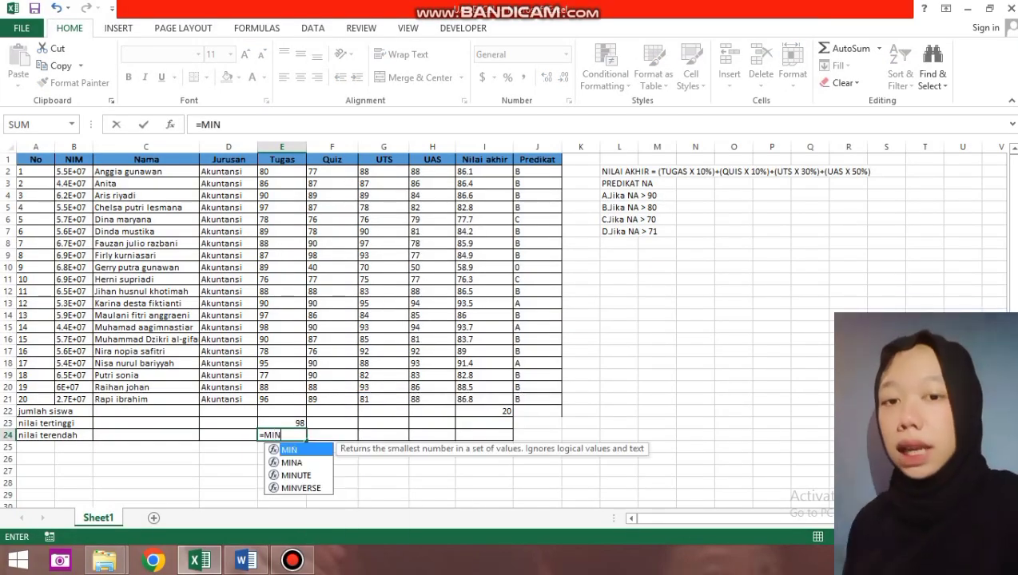
{"action": "type", "text": "("}
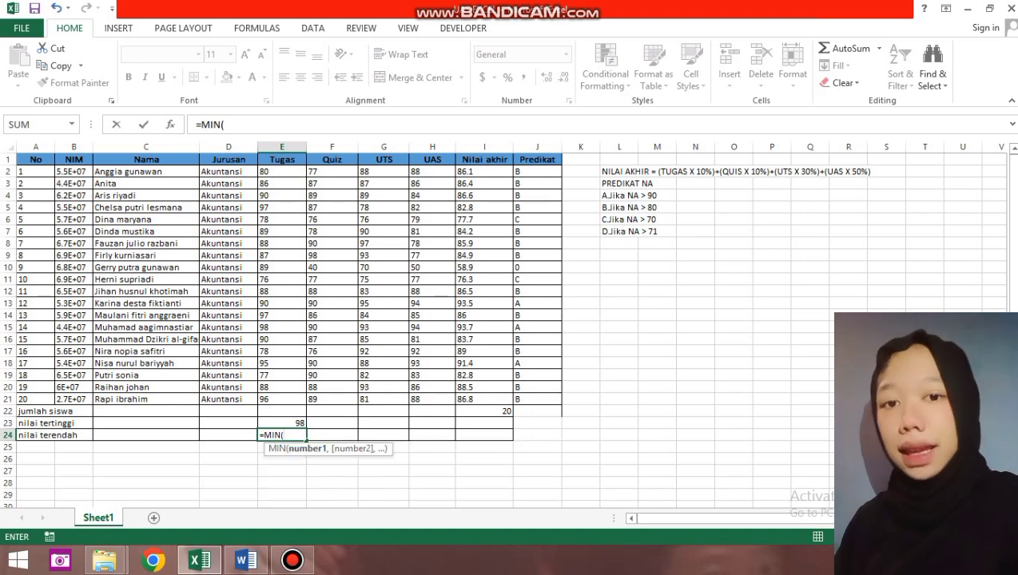
Complete =MIN(E2:E21) in E24, showing the lowest Tugas score of 76.
{"action": "left_click_drag", "start_coordinate": [281, 171], "coordinate": [288, 400]}
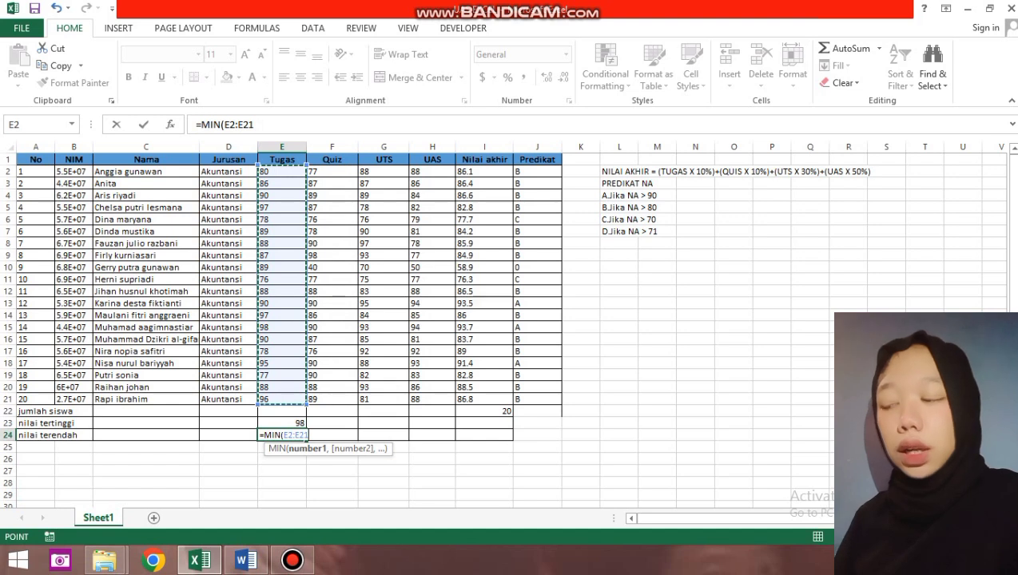
{"action": "key", "text": "Return"}
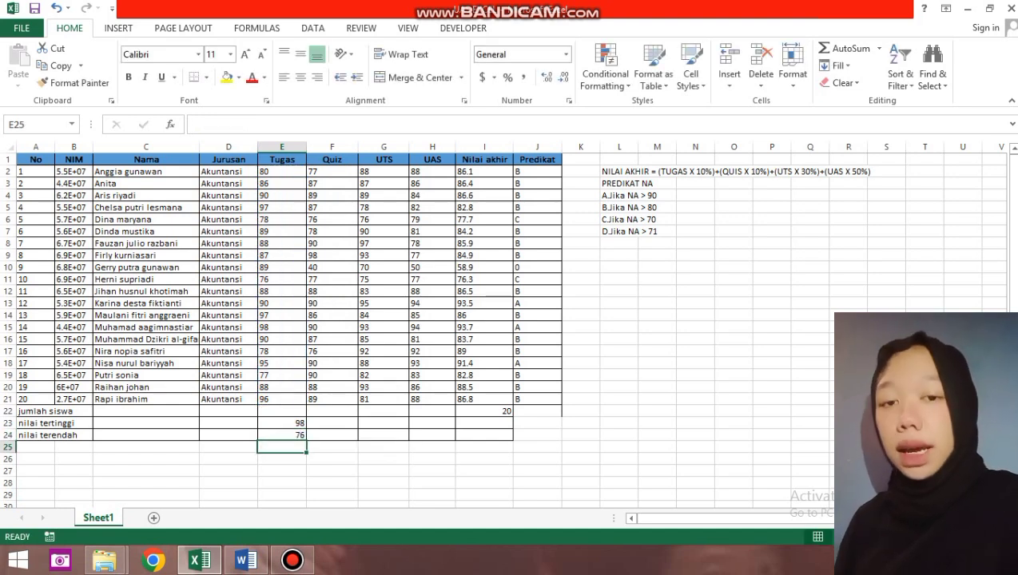
{"action": "left_click", "coordinate": [332, 171]}
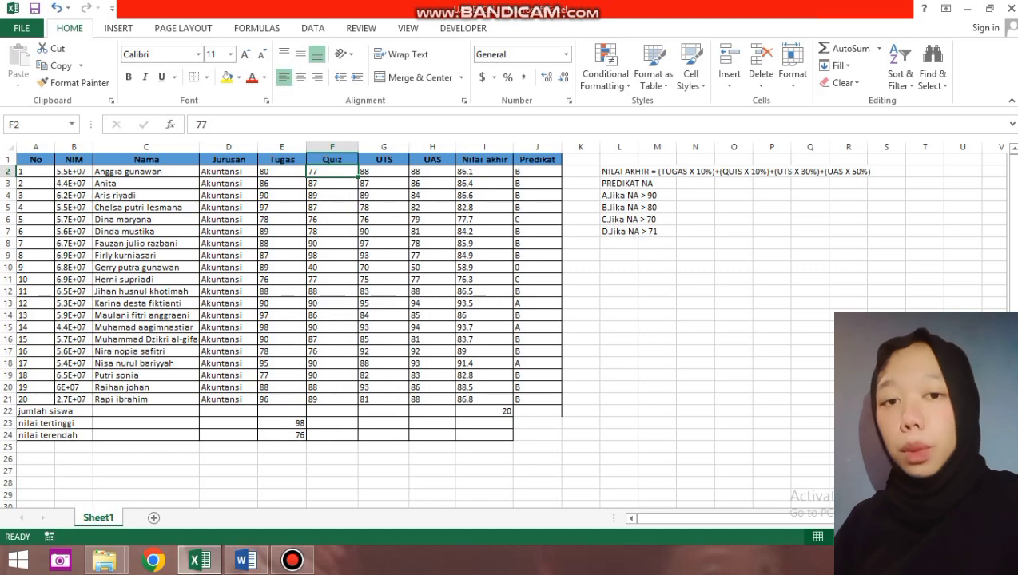
Enter =MAX(F2:F21) in F23 for the highest Quiz score, 98.
{"action": "left_click", "coordinate": [331, 424]}
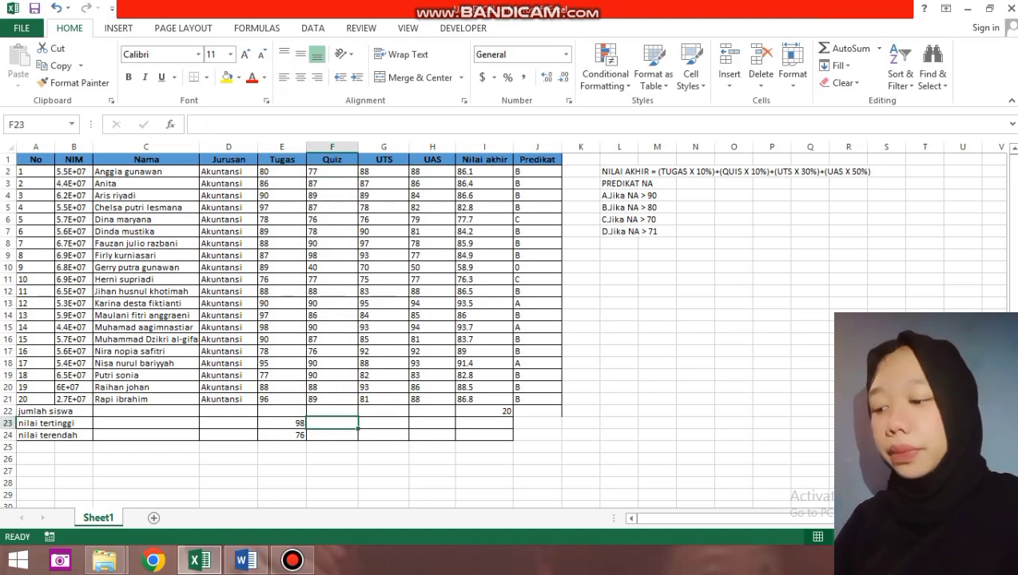
{"action": "type", "text": "="}
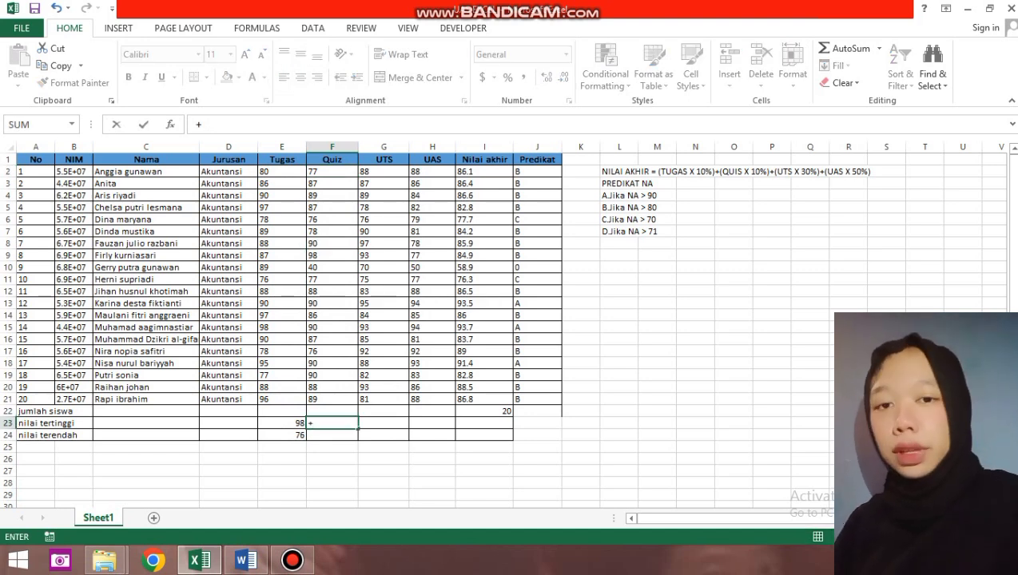
{"action": "type", "text": "MAX"}
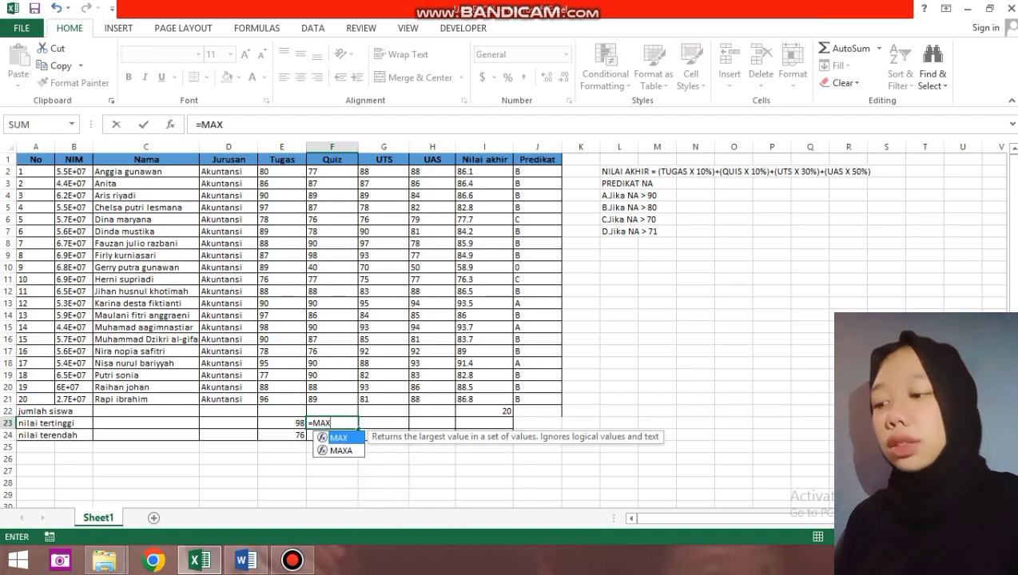
{"action": "type", "text": "("}
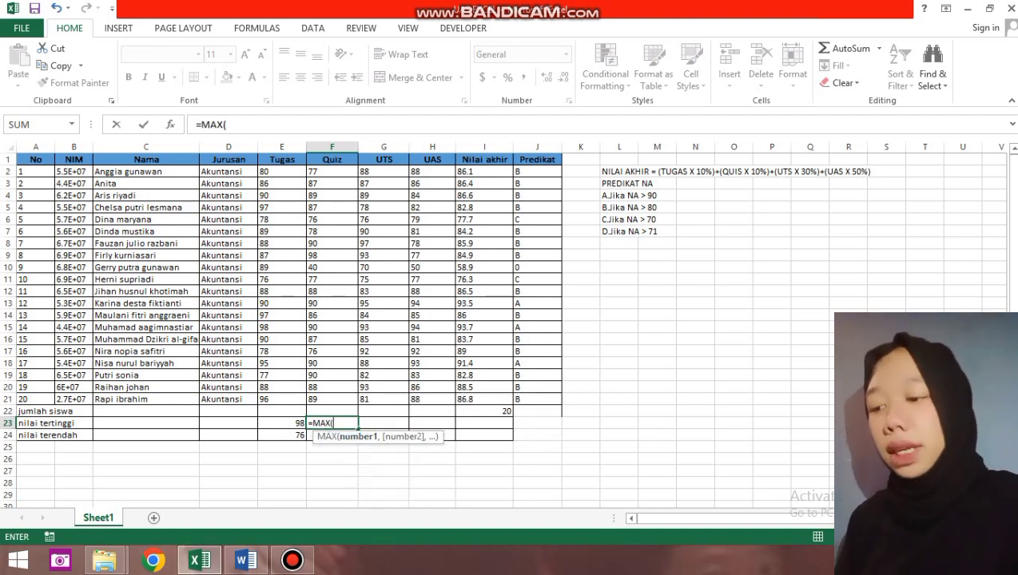
{"action": "left_click_drag", "start_coordinate": [352, 171], "coordinate": [357, 402]}
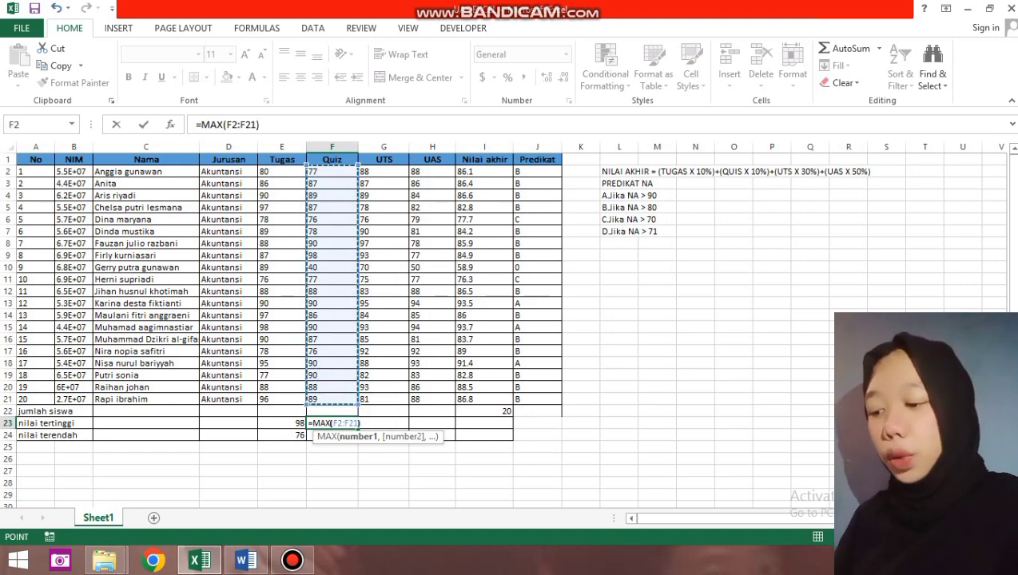
{"action": "type", "text": ")"}
{"action": "key", "text": "Return"}
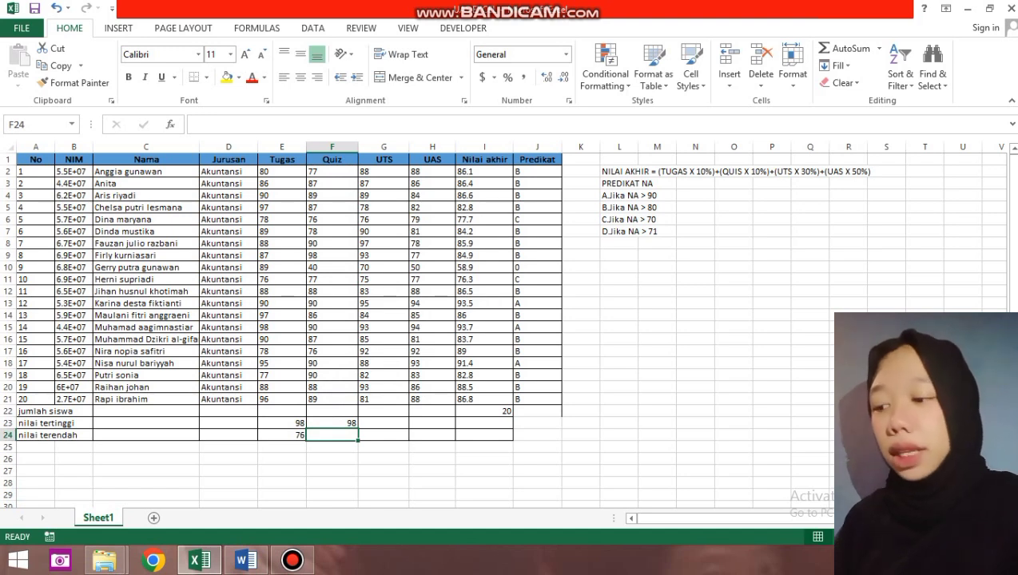
Enter =MIN(F2:F21) in F24 for the lowest Quiz score, 40.
{"action": "type", "text": "=MIN"}
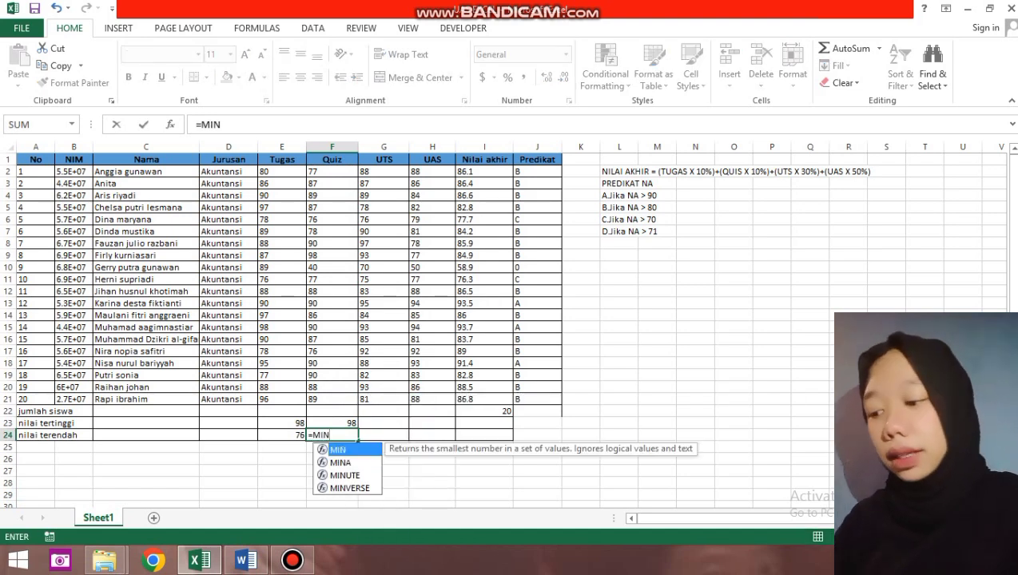
{"action": "type", "text": "("}
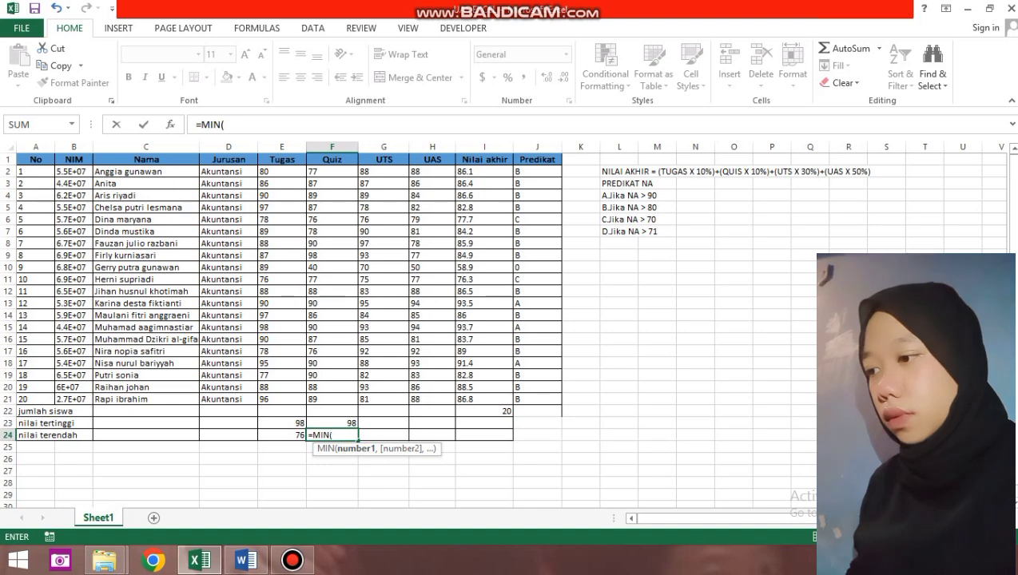
{"action": "left_click_drag", "start_coordinate": [331, 171], "coordinate": [332, 279]}
{"action": "left_click_drag", "start_coordinate": [358, 361], "coordinate": [332, 399]}
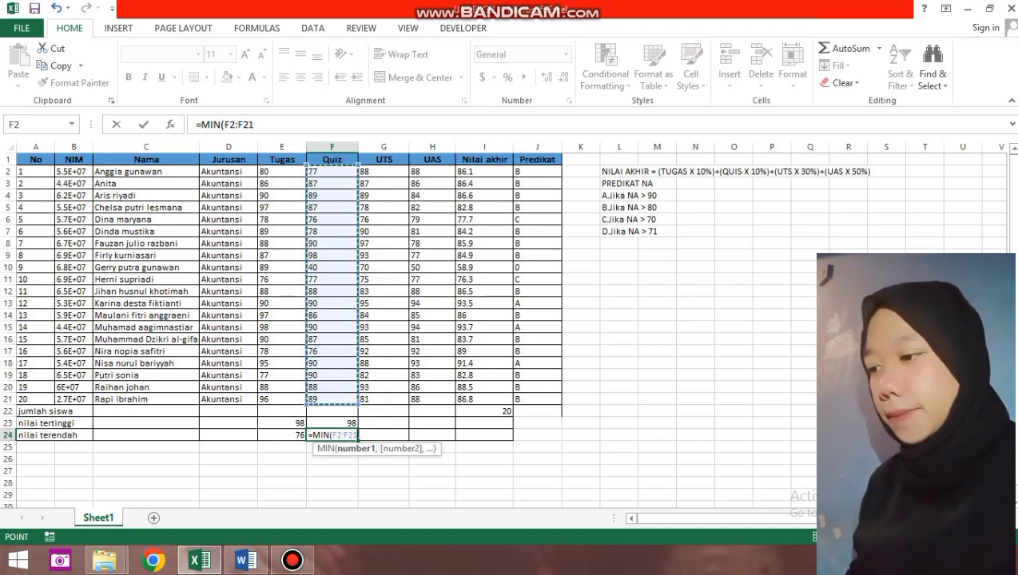
{"action": "type", "text": ")"}
{"action": "key", "text": "Return"}
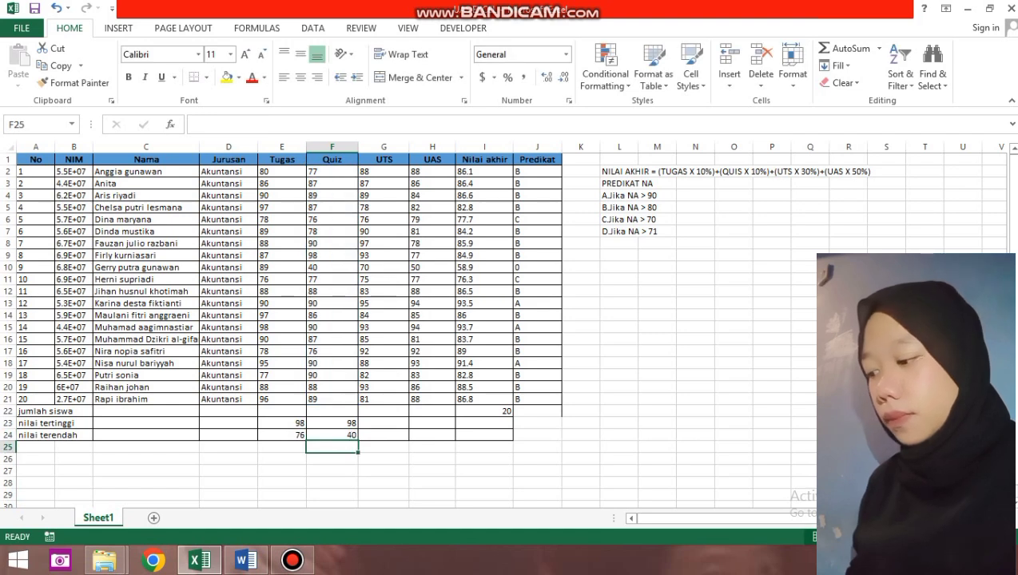
{"action": "left_click", "coordinate": [384, 171]}
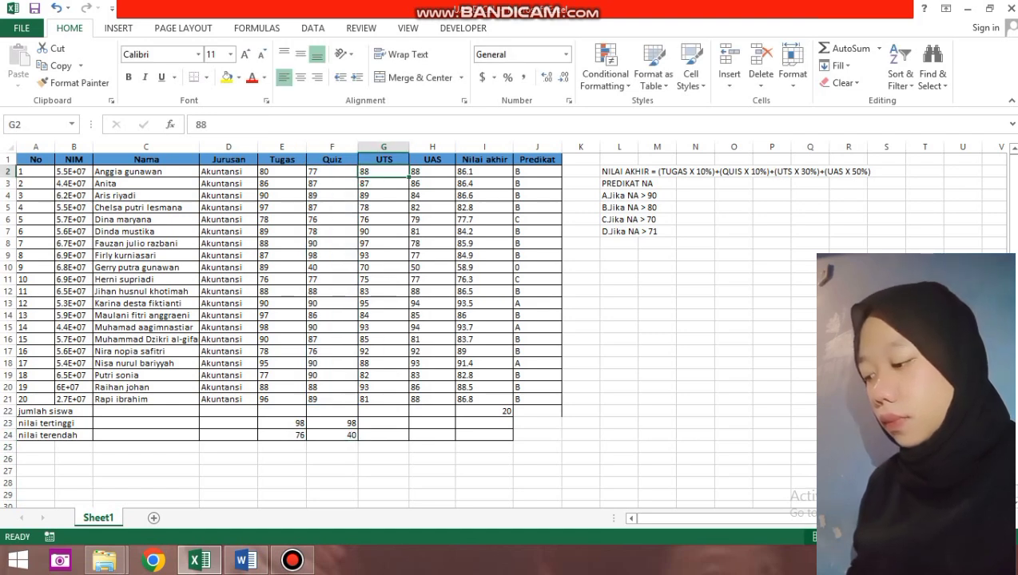
Enter =MAX(G2:G21) in G23 for the highest UTS score, 97.
{"action": "left_click", "coordinate": [384, 422]}
{"action": "type", "text": "="}
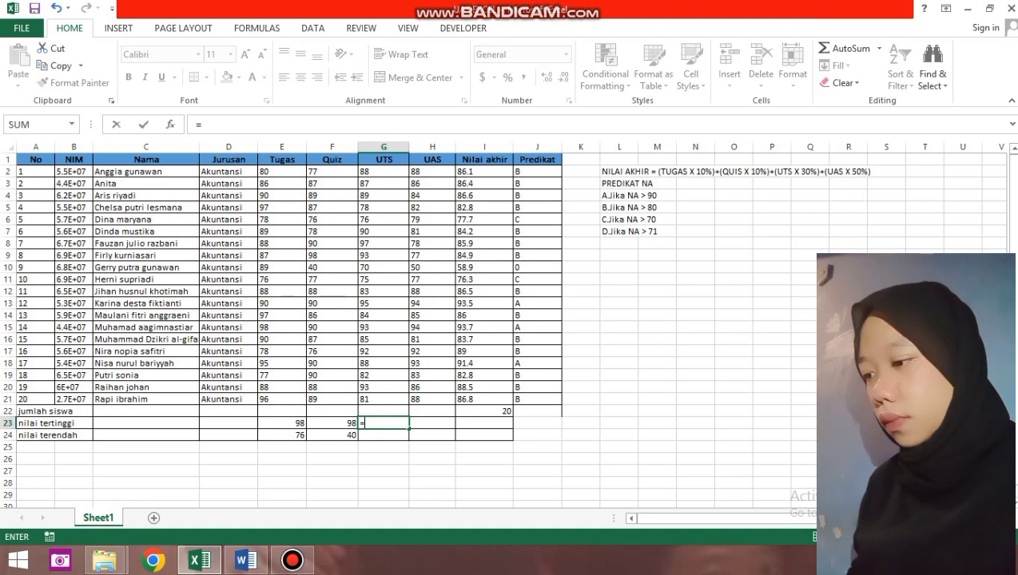
{"action": "type", "text": "M"}
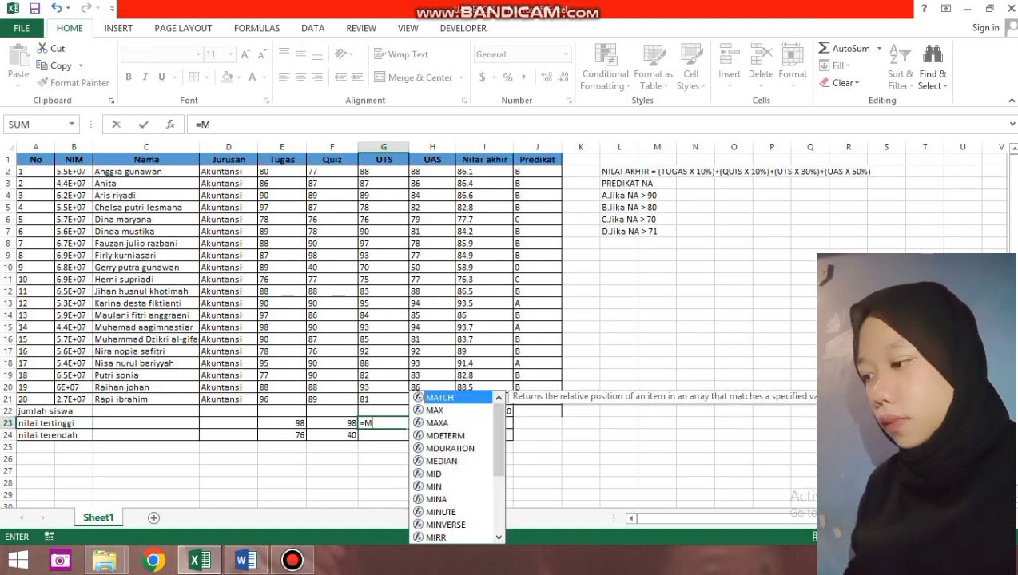
{"action": "type", "text": "AX"}
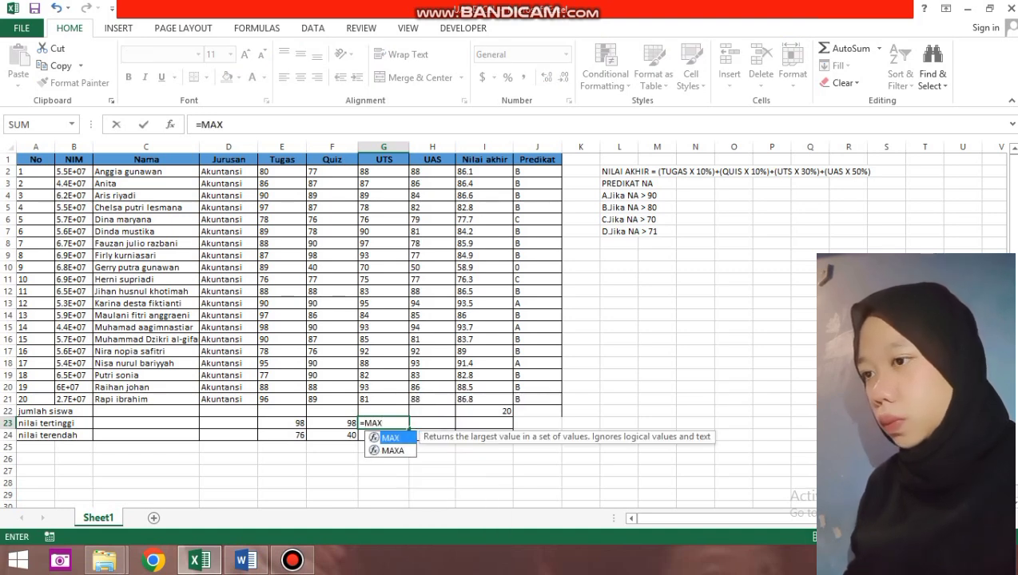
{"action": "type", "text": "("}
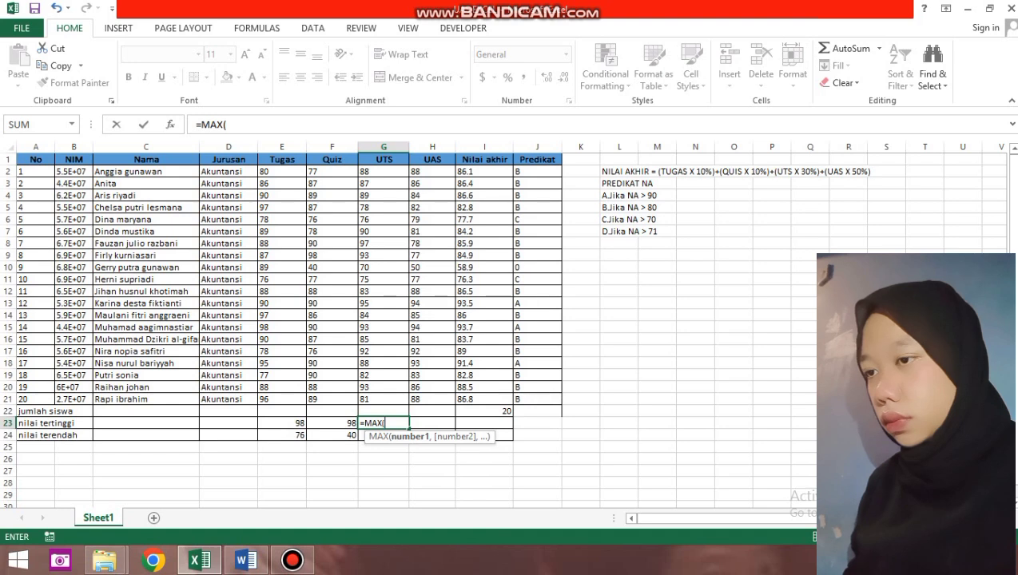
{"action": "left_click_drag", "start_coordinate": [383, 171], "coordinate": [404, 400]}
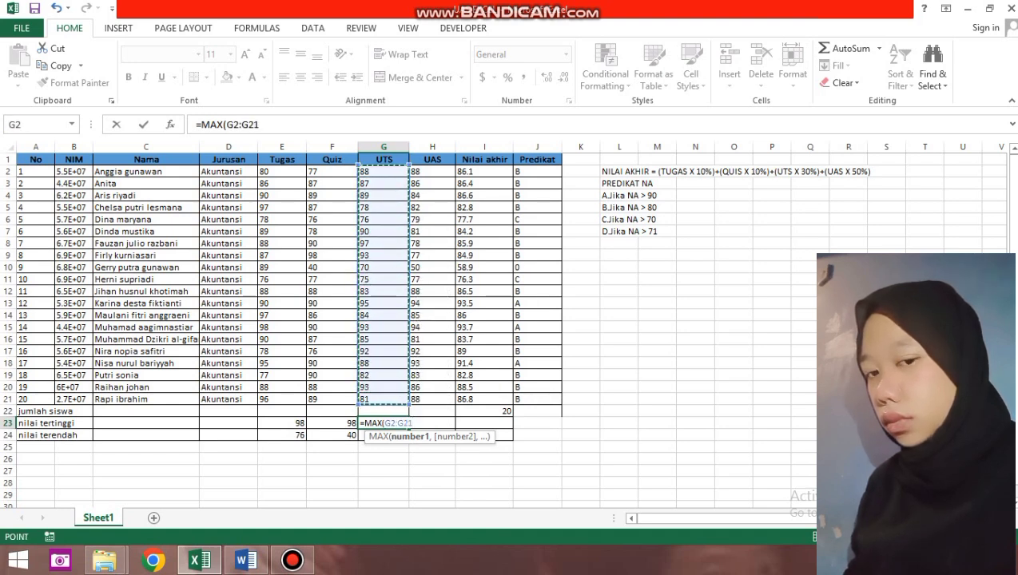
{"action": "key", "text": "Return"}
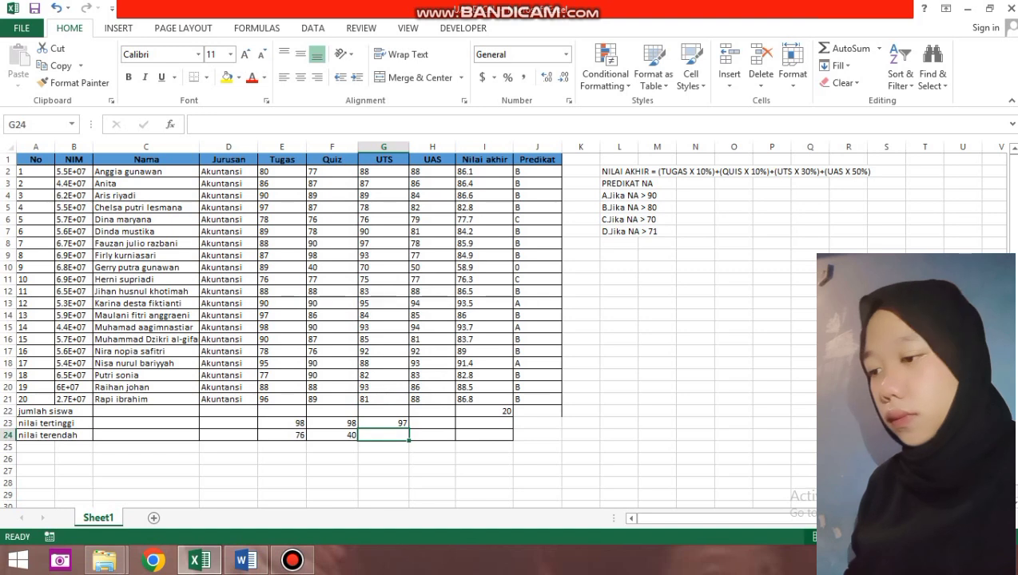
Enter =MIN(G2:G21) in G24 for the lowest UTS score, 70.
{"action": "type", "text": "=MIN"}
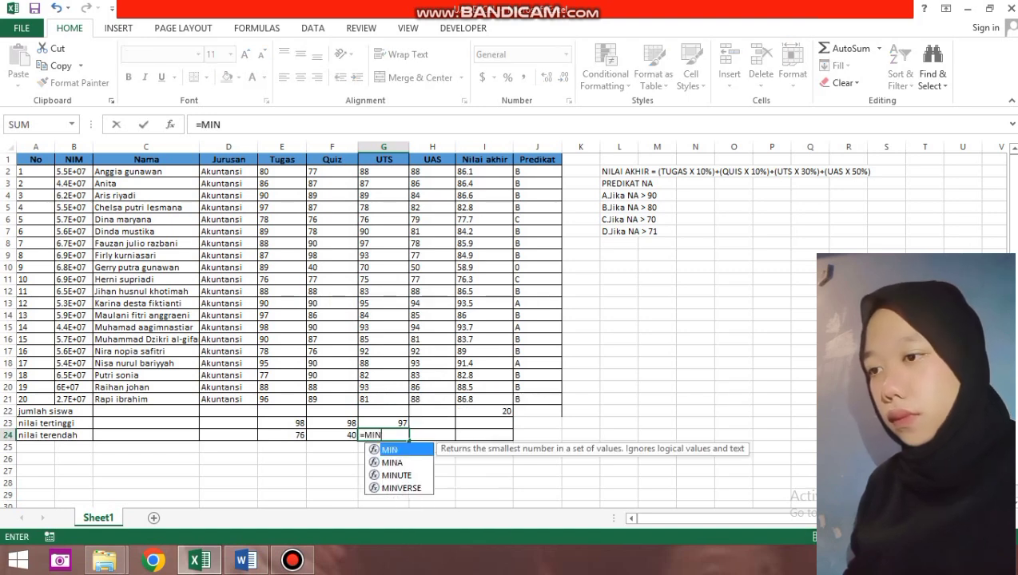
{"action": "type", "text": "("}
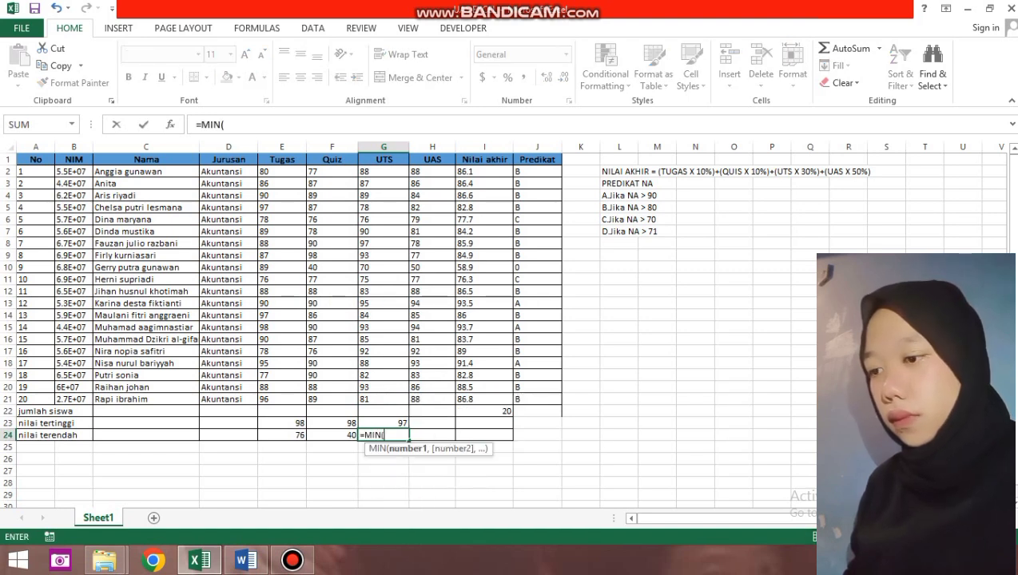
{"action": "left_click_drag", "start_coordinate": [383, 171], "coordinate": [396, 399]}
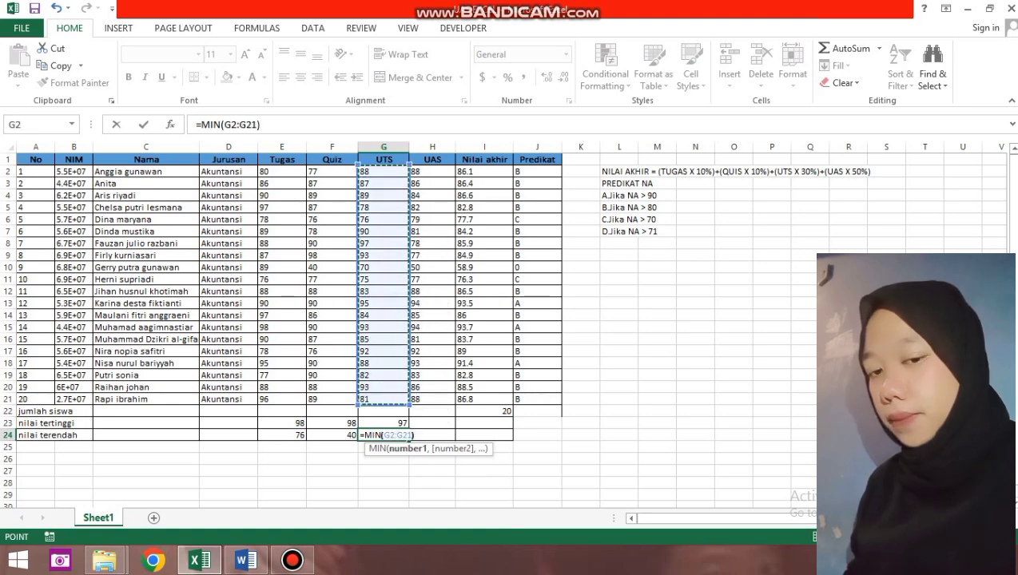
{"action": "key", "text": "Return"}
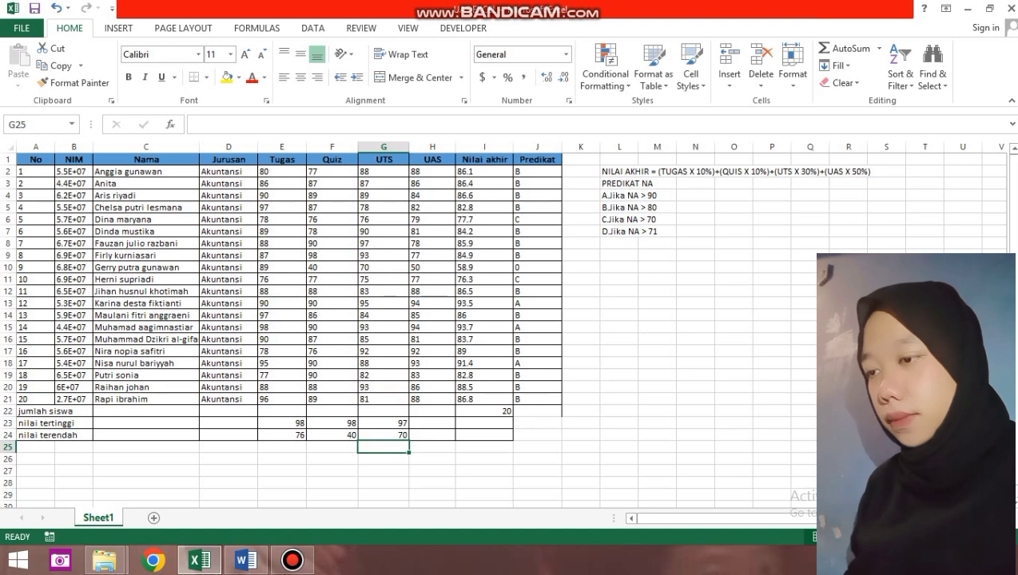
{"action": "left_click", "coordinate": [433, 422]}
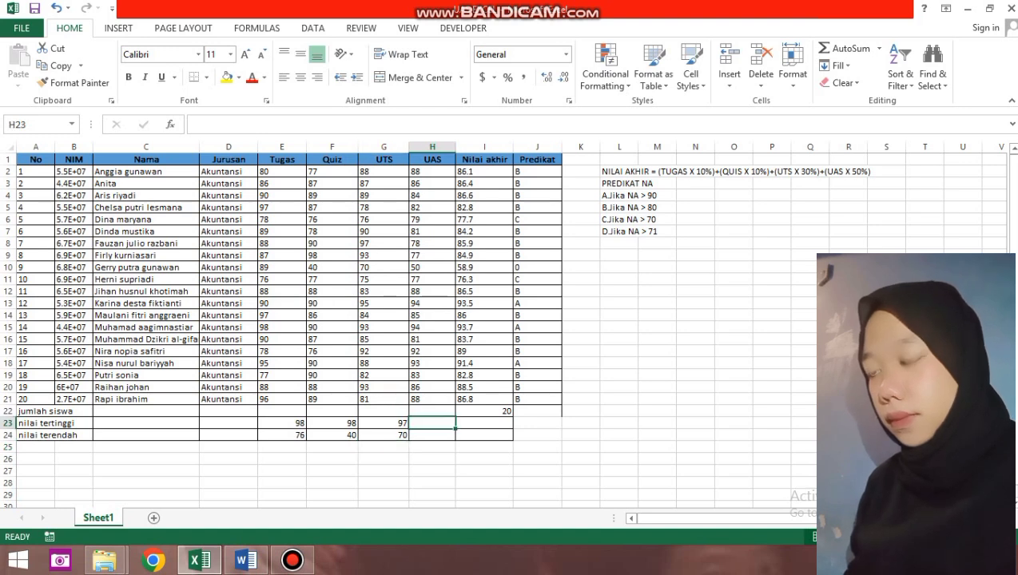
Enter =MAX(H2:H21) in H23 for the highest UAS score, 94.
{"action": "type", "text": "=MAX"}
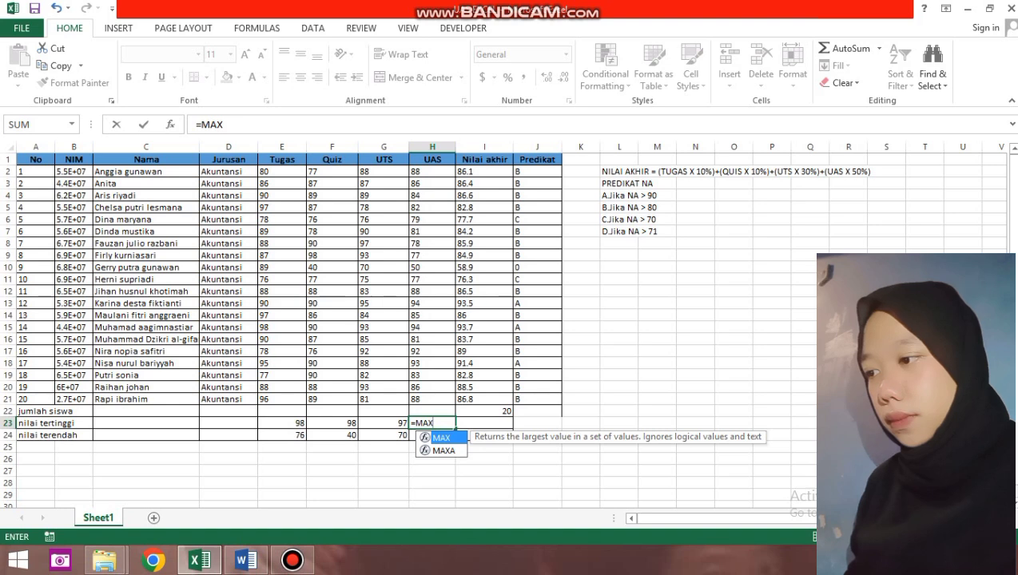
{"action": "type", "text": "("}
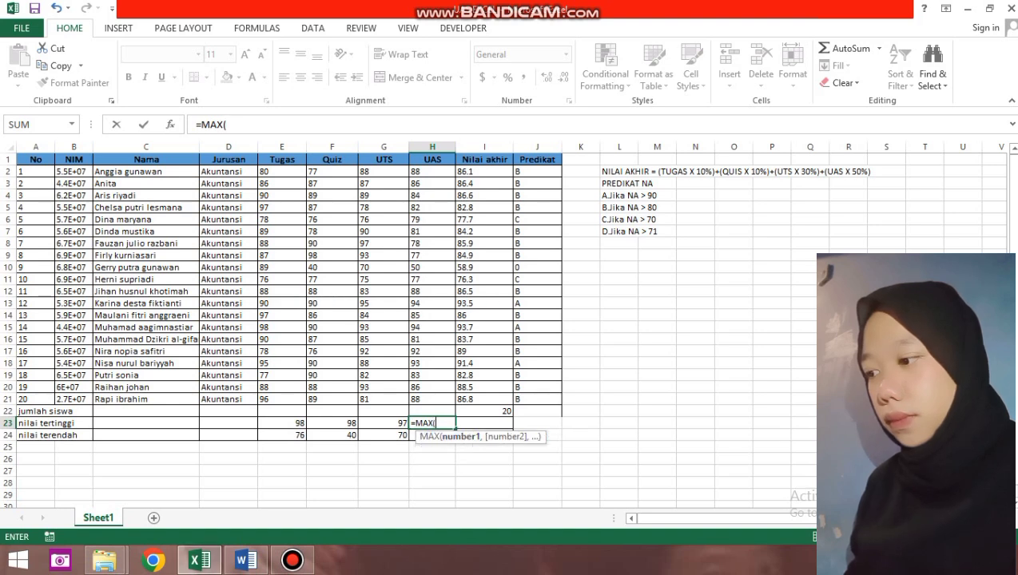
{"action": "left_click_drag", "start_coordinate": [432, 171], "coordinate": [448, 401]}
{"action": "type", "text": ")"}
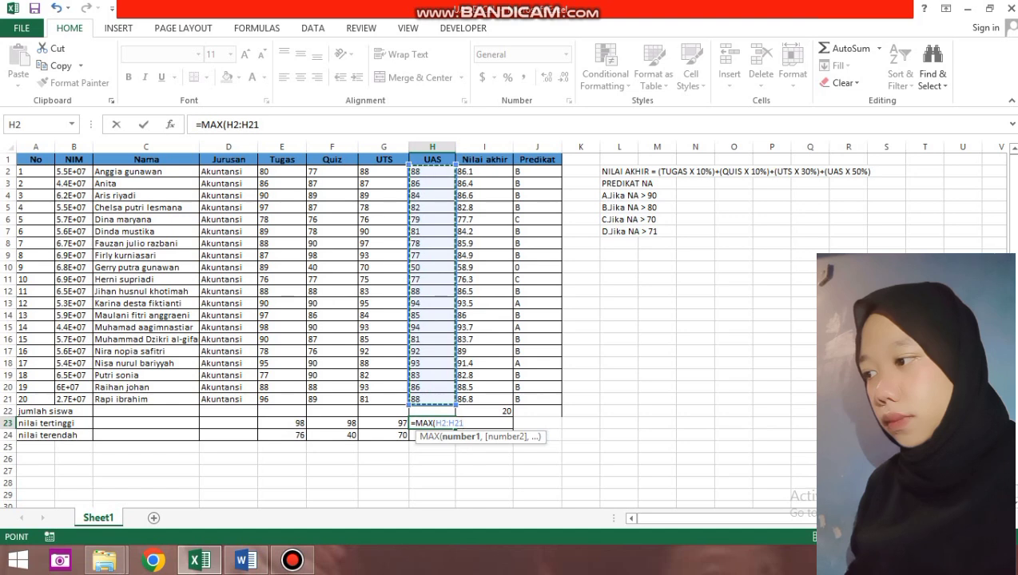
{"action": "key", "text": "Return"}
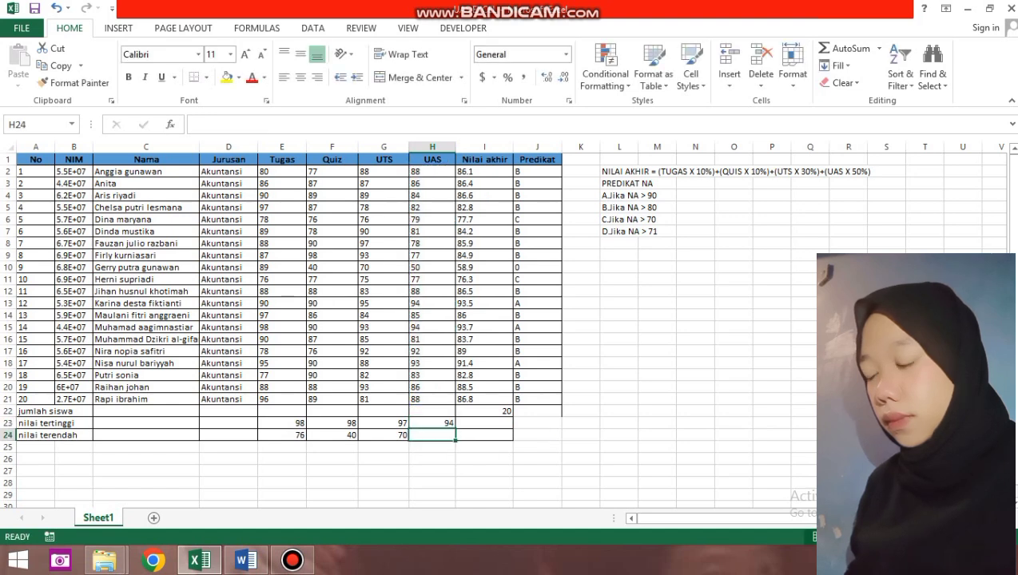
Enter =MIN(H2:H21) in H24 for the lowest UAS score, 50.
{"action": "type", "text": "=MIN"}
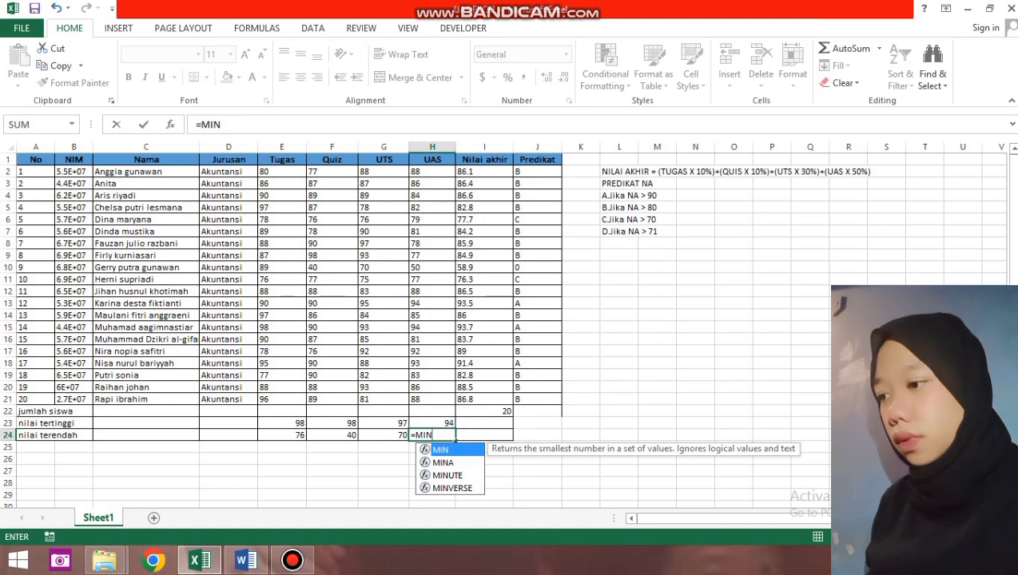
{"action": "type", "text": "("}
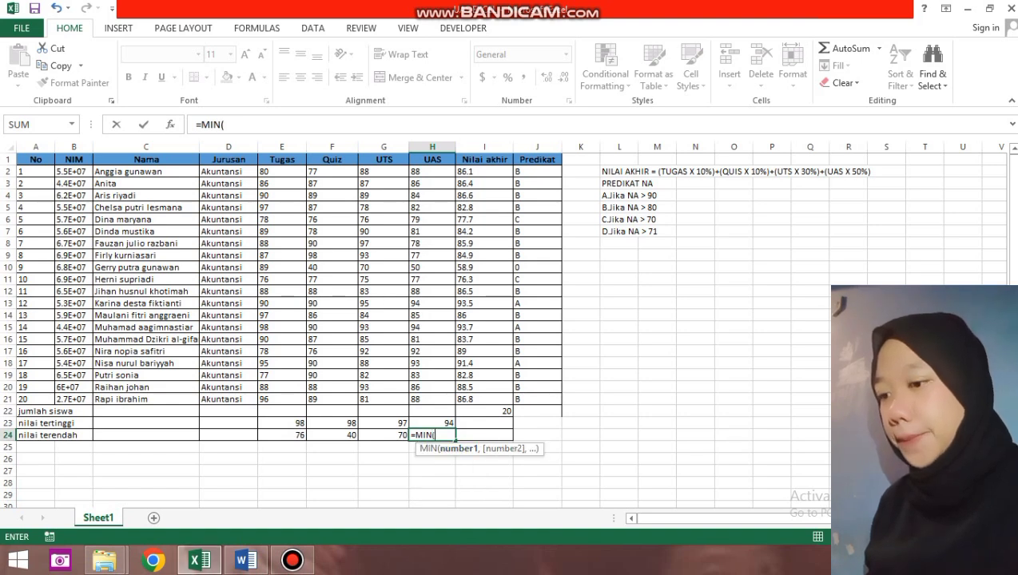
{"action": "left_click_drag", "start_coordinate": [436, 170], "coordinate": [449, 402]}
{"action": "type", "text": ")"}
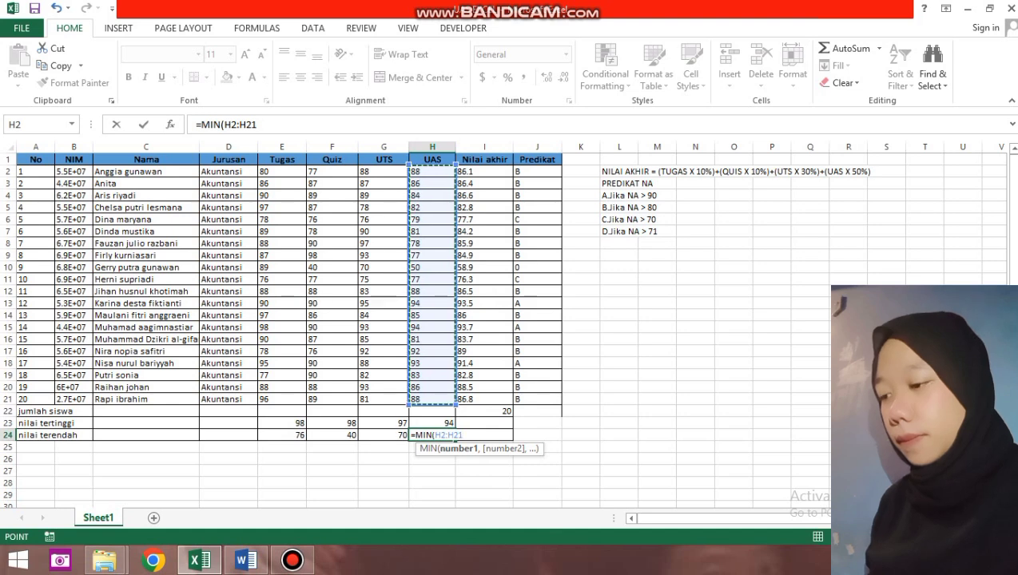
{"action": "key", "text": "Return"}
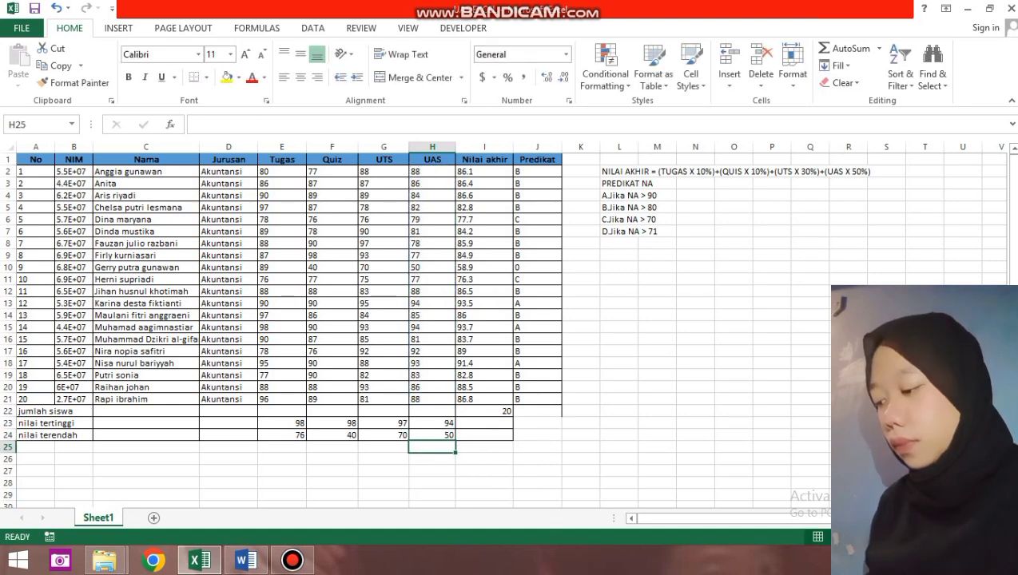
{"action": "left_click", "coordinate": [484, 423]}
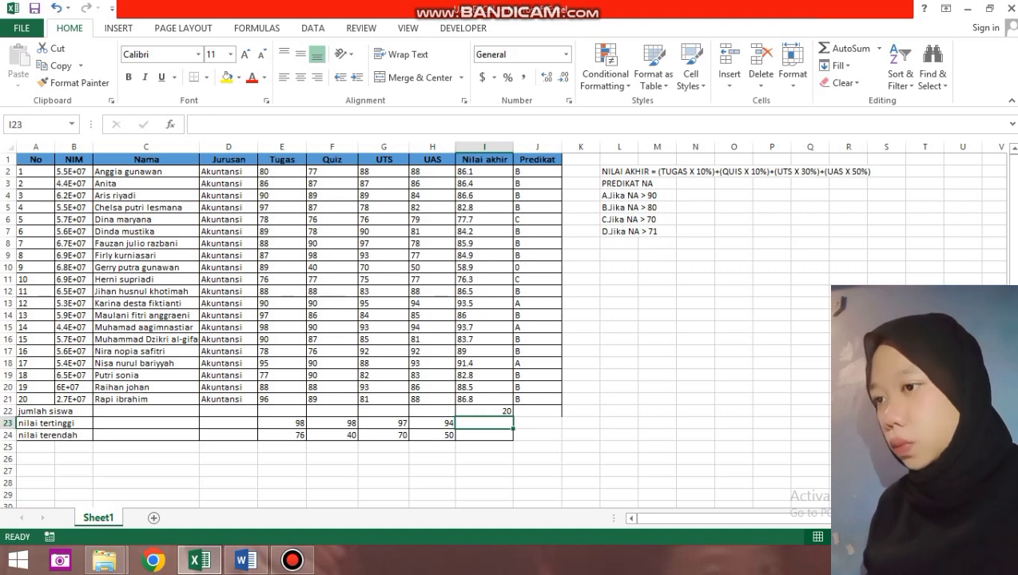
Replace the #NAME? error in I23 with =MAX(I2:I21), showing the highest Nilai akhir 93.7.
{"action": "type", "text": "=M"}
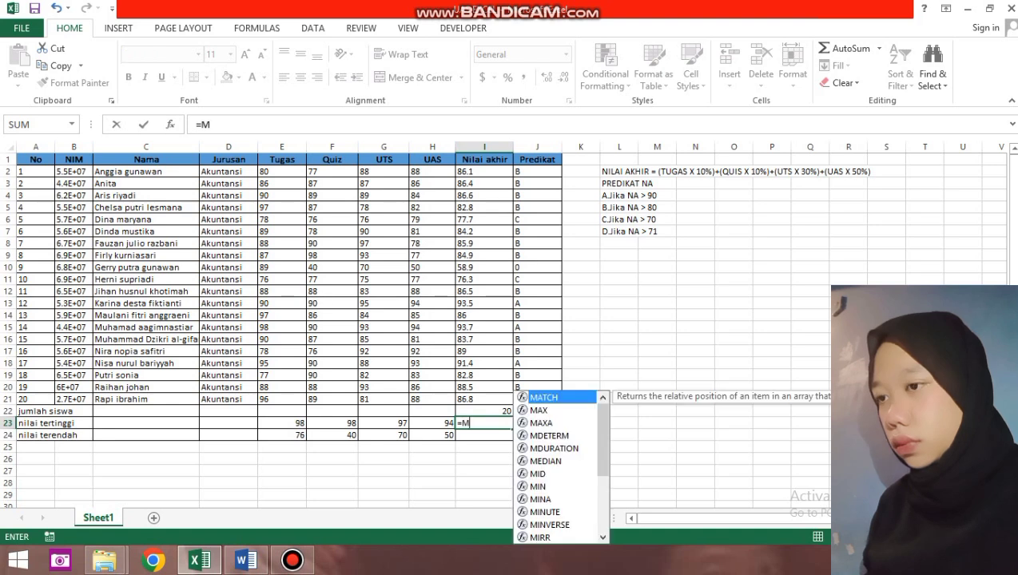
{"action": "type", "text": "AX"}
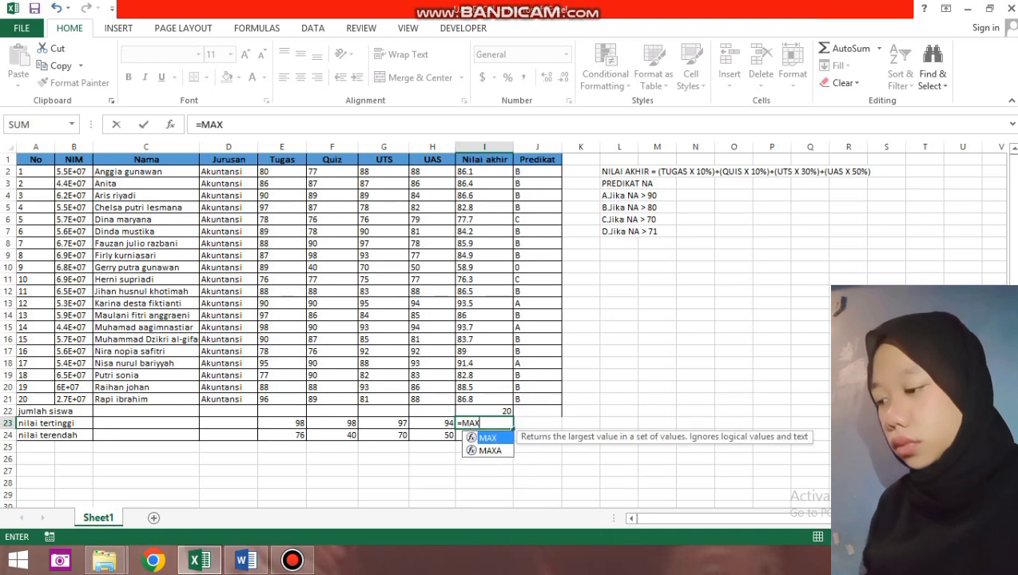
{"action": "left_click_drag", "start_coordinate": [484, 171], "coordinate": [485, 400]}
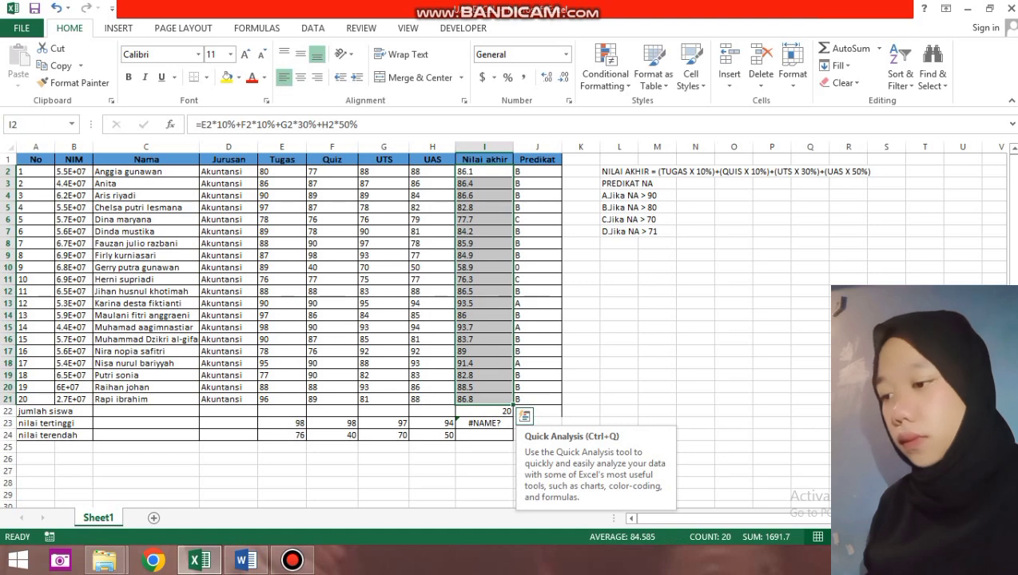
{"action": "left_click", "coordinate": [484, 423]}
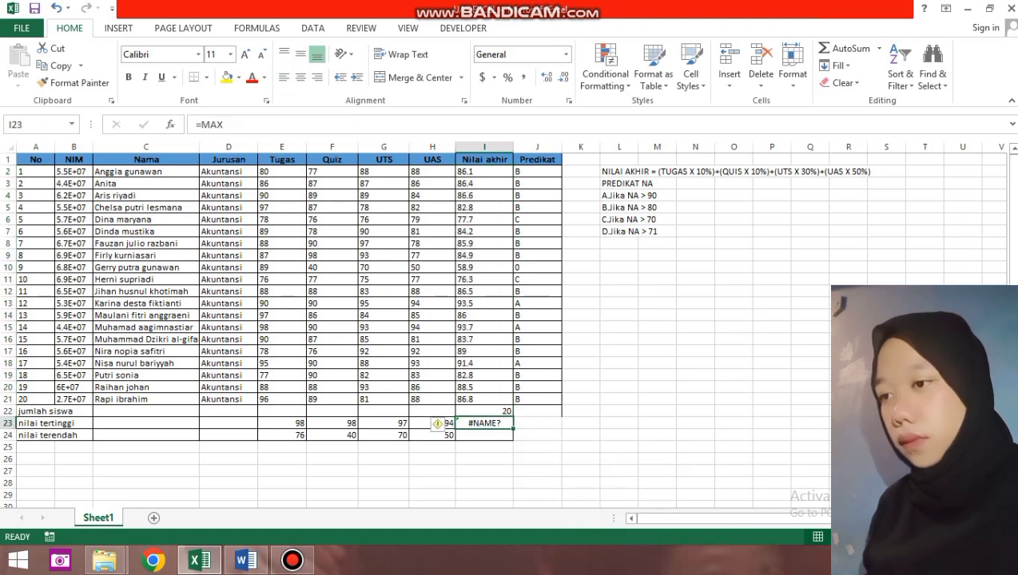
{"action": "key", "text": "BackSpace"}
{"action": "type", "text": "="}
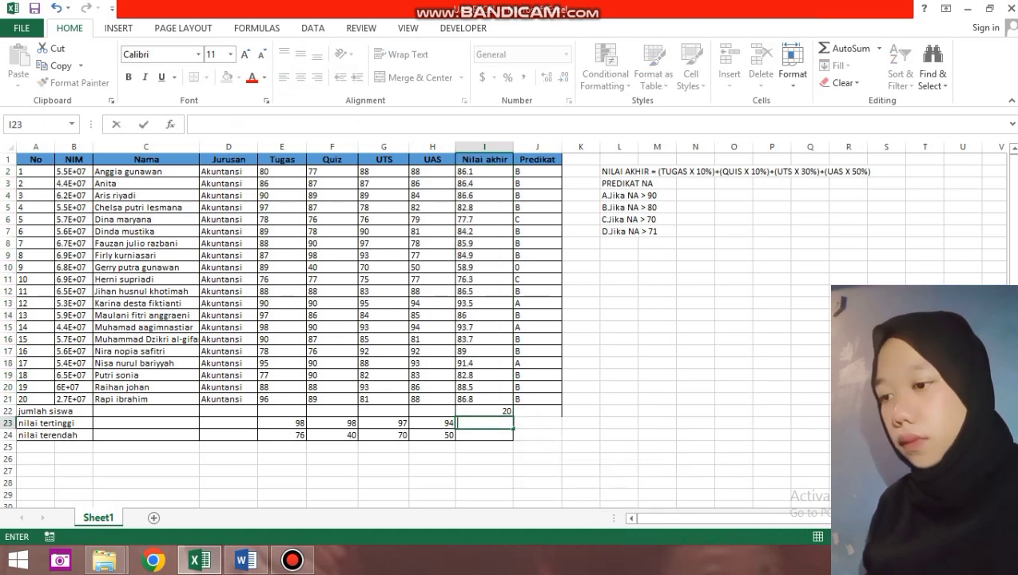
{"action": "type", "text": "MAX"}
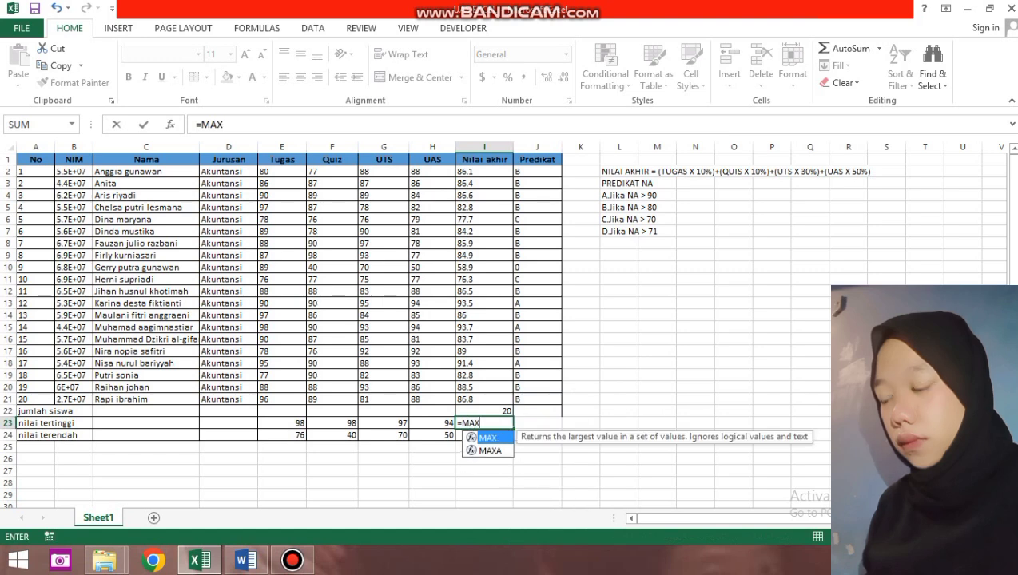
{"action": "type", "text": "("}
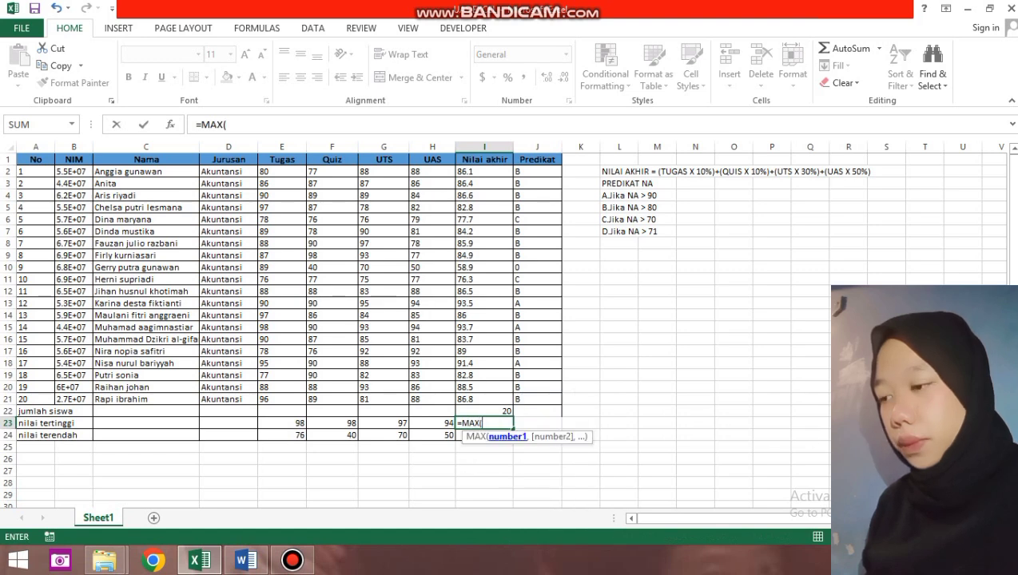
{"action": "left_click_drag", "start_coordinate": [485, 171], "coordinate": [512, 401]}
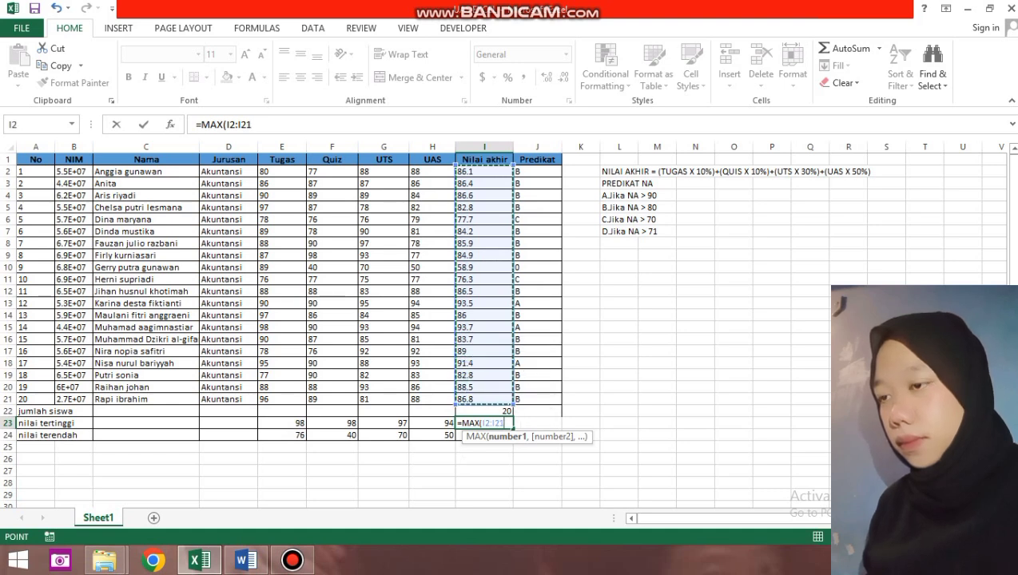
{"action": "type", "text": ")"}
{"action": "key", "text": "Return"}
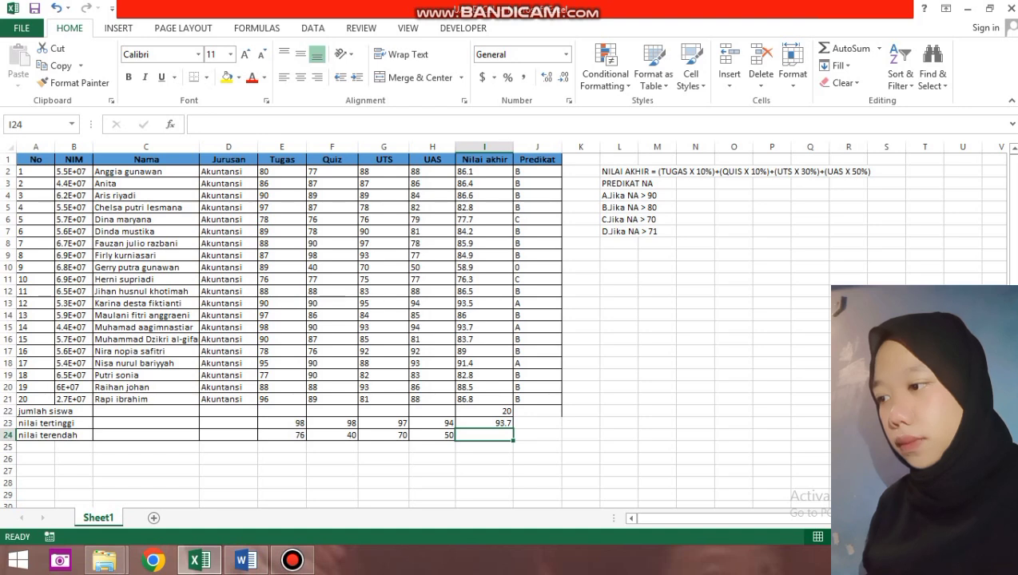
{"action": "type", "text": "=MIN"}
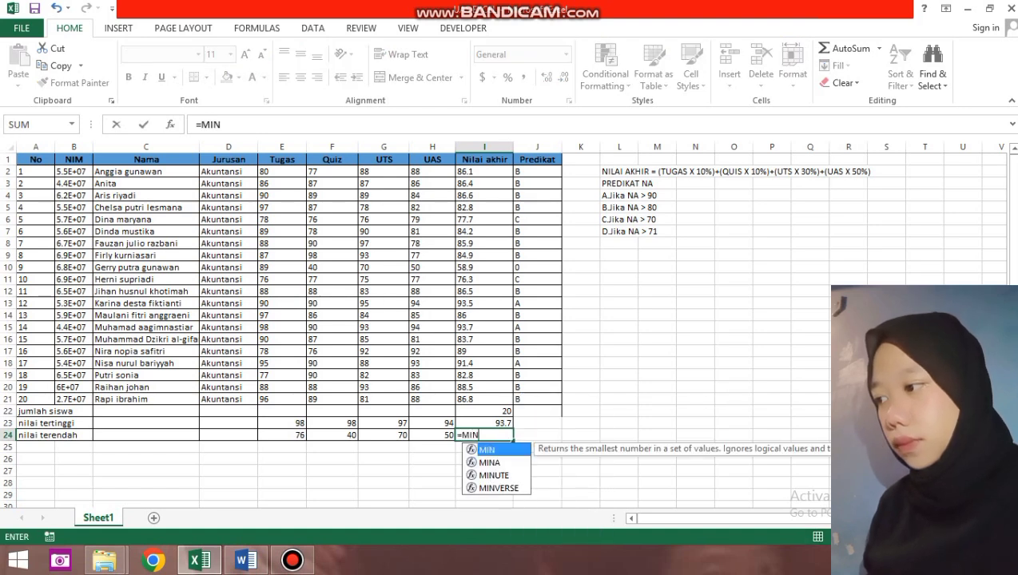
{"action": "type", "text": "("}
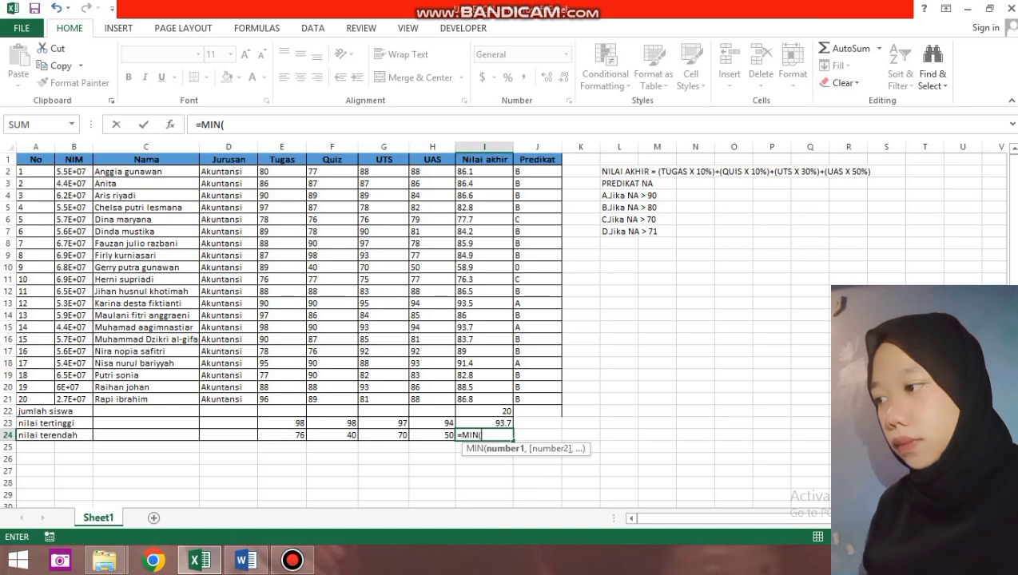
Finish =MIN(I2:I21) in I24 so the lowest Nilai akhir, 58.9, appears.
{"action": "left_click_drag", "start_coordinate": [484, 171], "coordinate": [484, 398]}
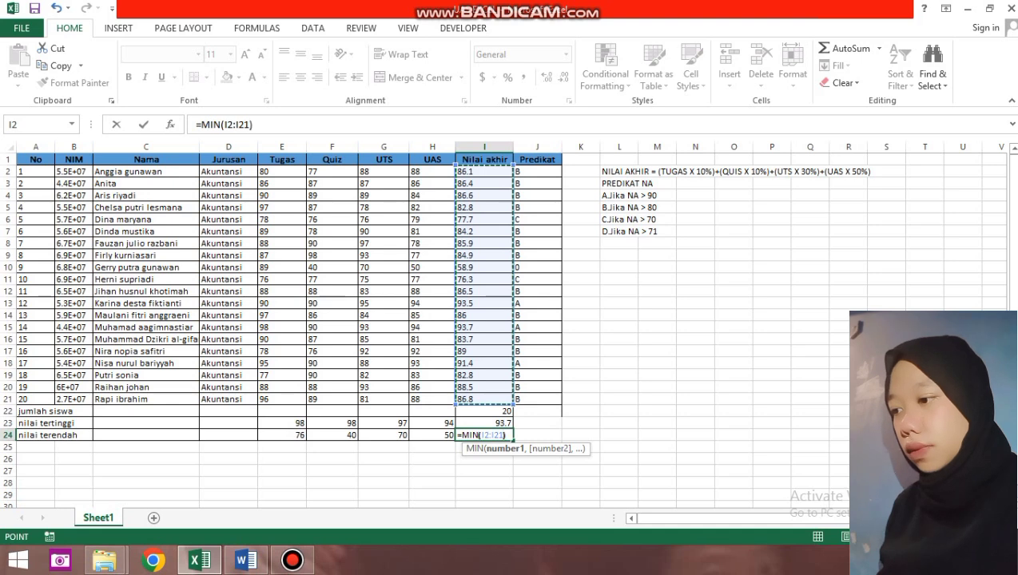
{"action": "type", "text": ")"}
{"action": "key", "text": "Return"}
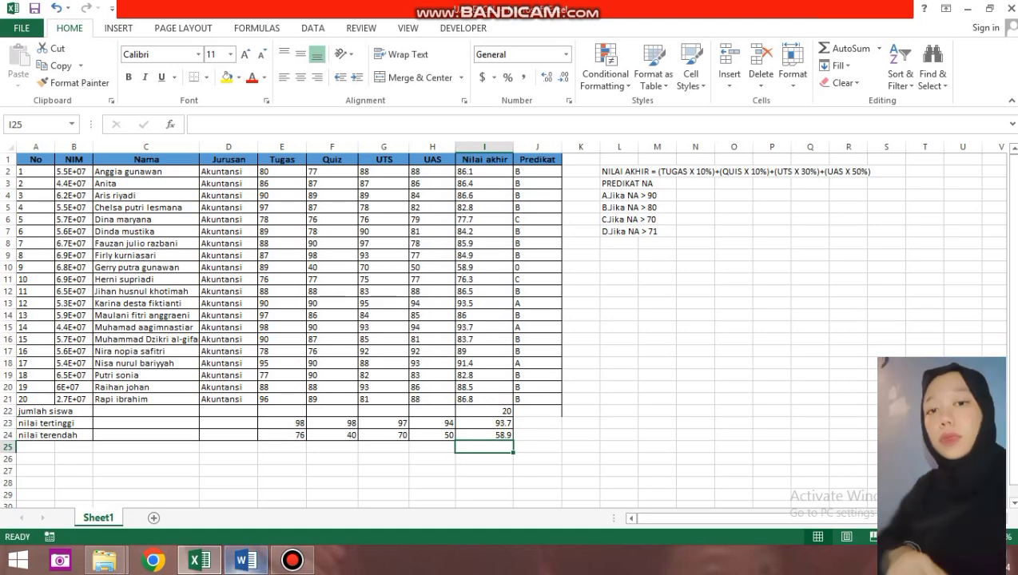
Back in the TRANSKIP NILAI SISWA letter, choose an existing recipient list from Documents.
{"action": "mouse_move", "coordinate": [246, 560]}
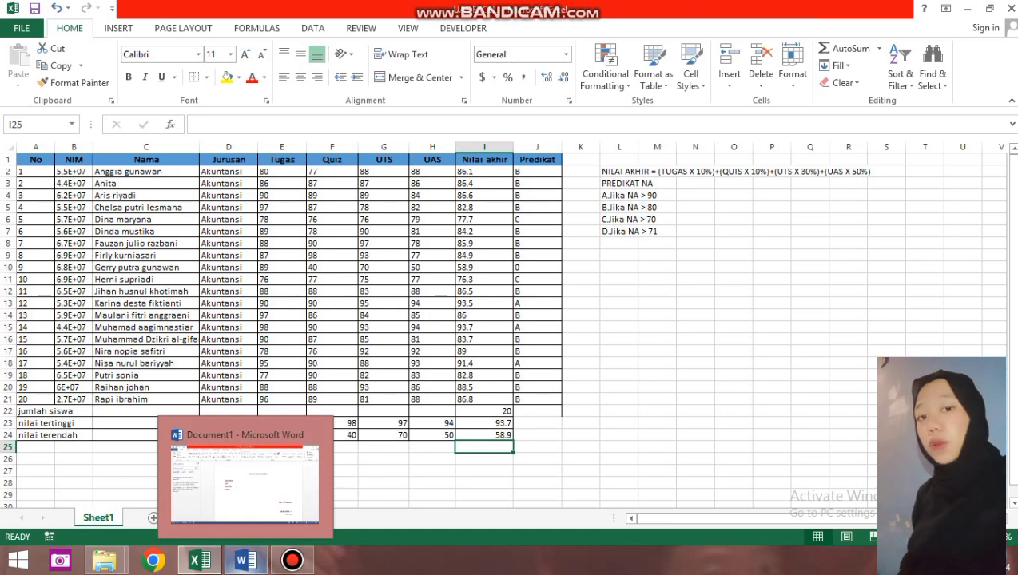
{"action": "left_click", "coordinate": [245, 479]}
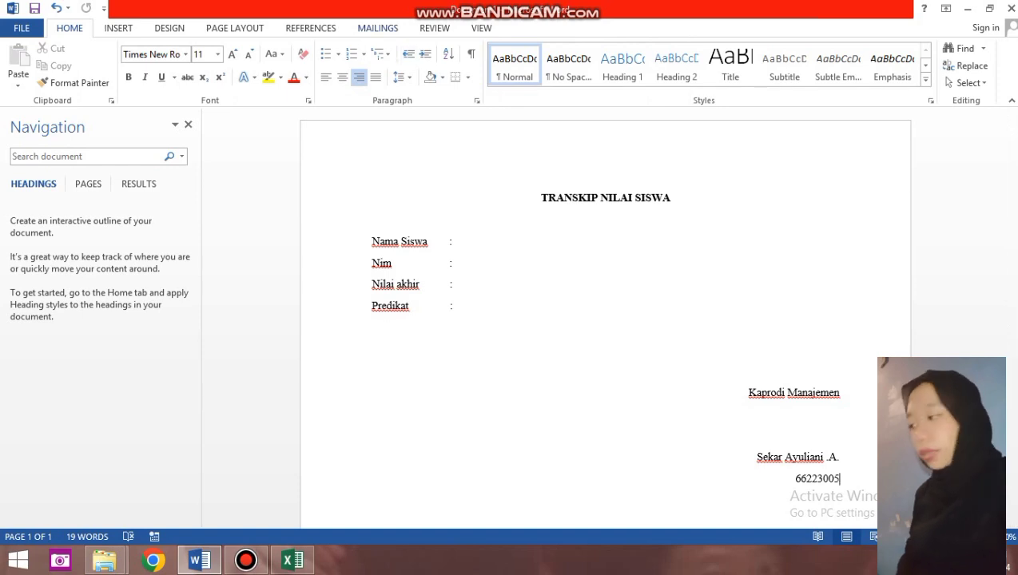
{"action": "left_click", "coordinate": [378, 28]}
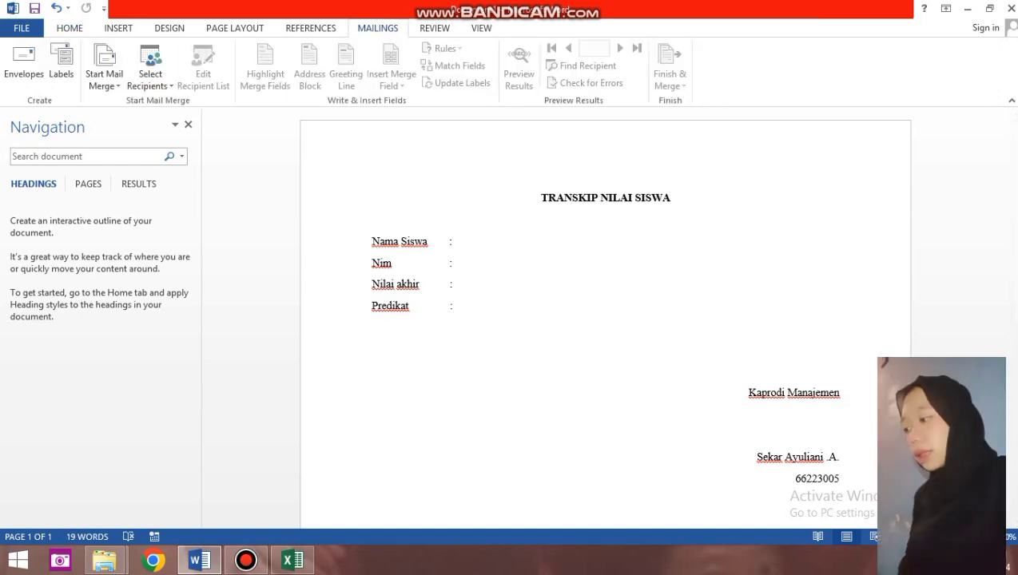
{"action": "left_click", "coordinate": [150, 76]}
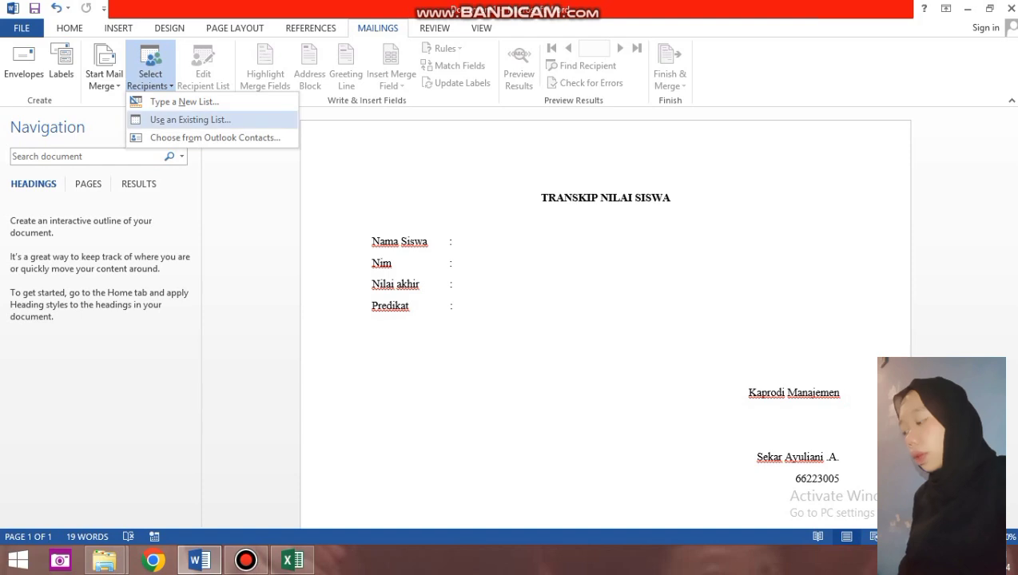
{"action": "left_click", "coordinate": [190, 119]}
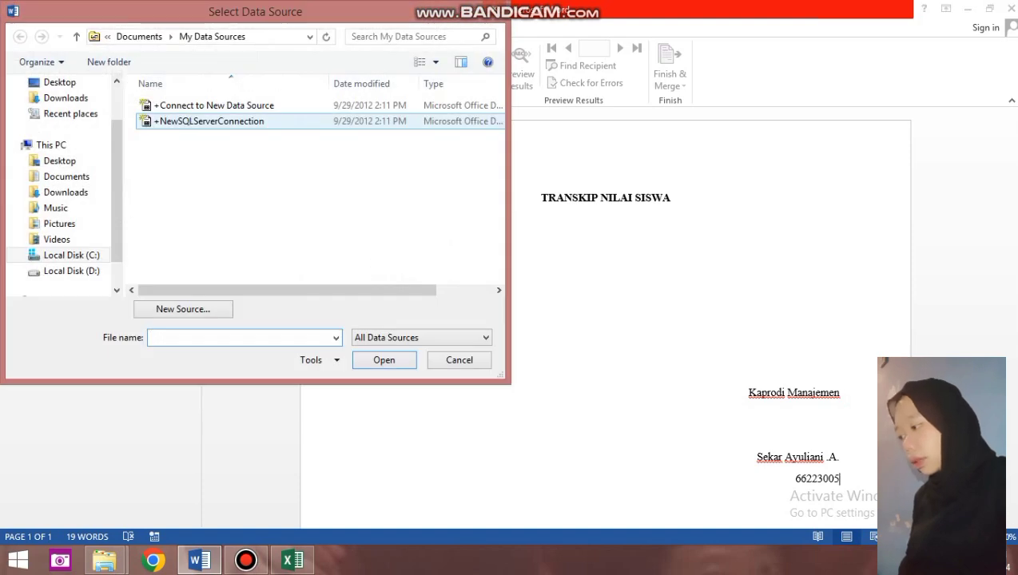
{"action": "left_click", "coordinate": [66, 176]}
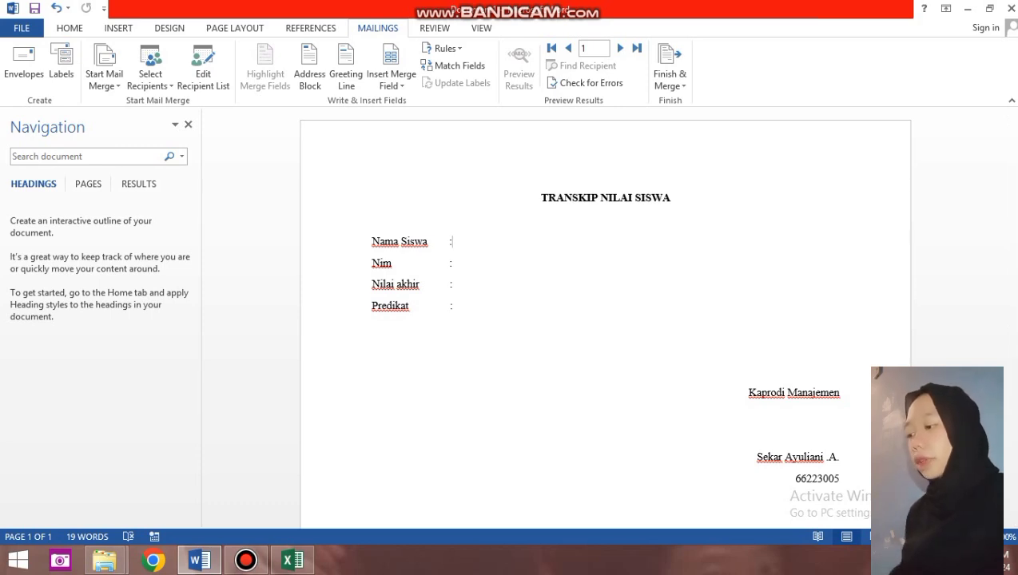
Use Sheet1$ of UAS EXCEL.xlsx, with column headers, as the recipient list.
{"action": "key", "text": "alt+m"}
{"action": "type", "text": "re"}
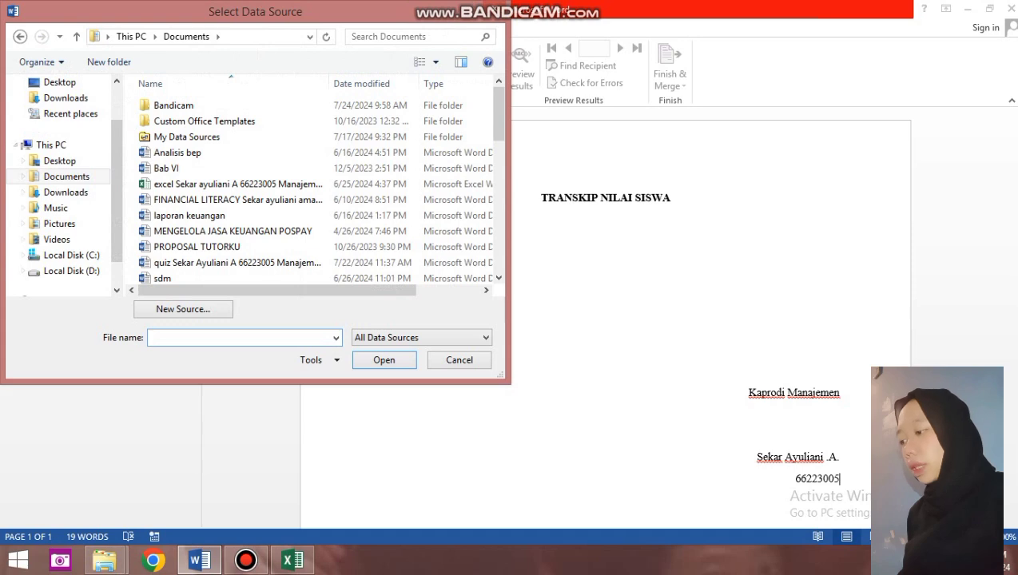
{"action": "type", "text": "UAS"}
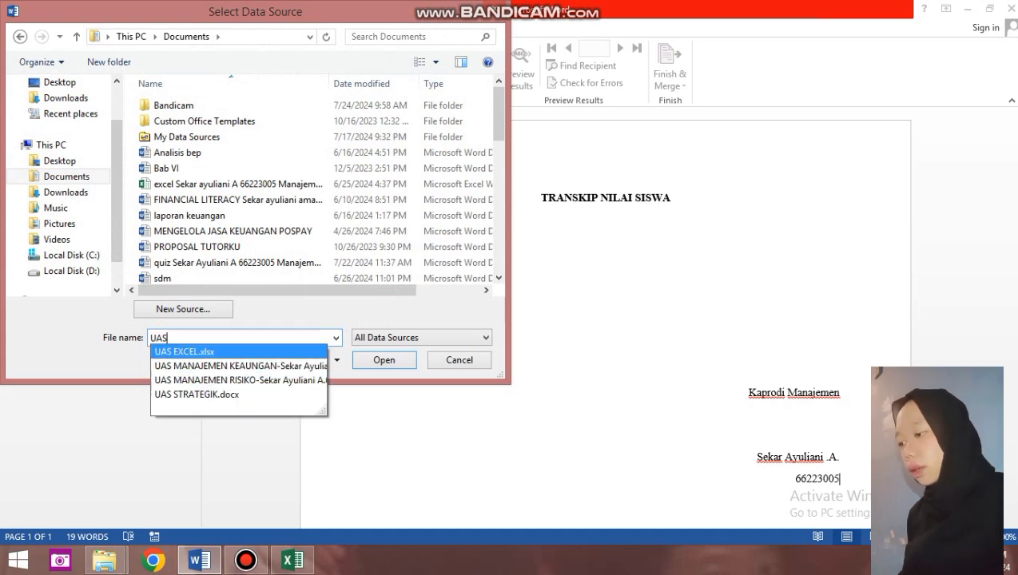
{"action": "key", "text": "Return"}
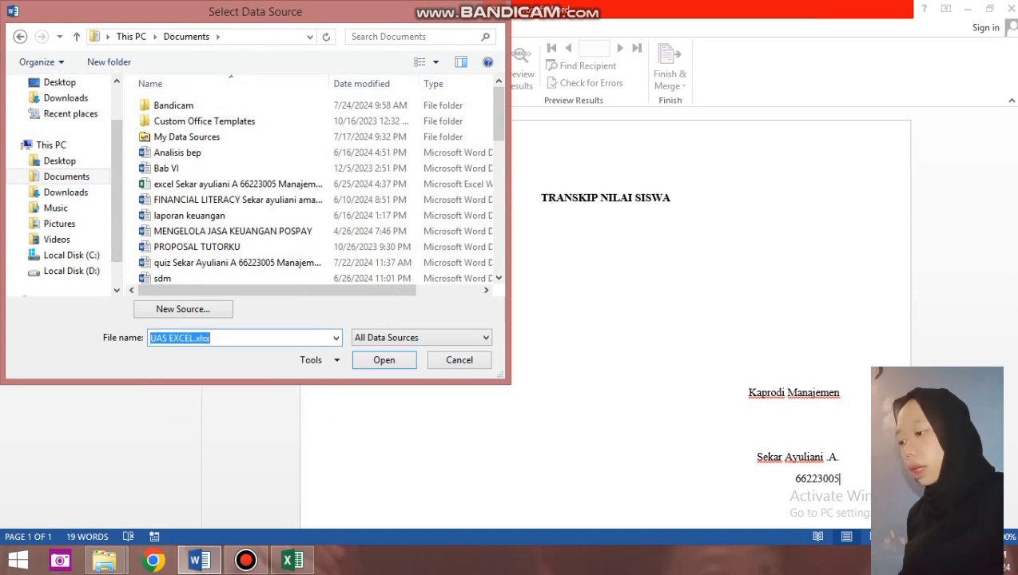
{"action": "key", "text": "Return"}
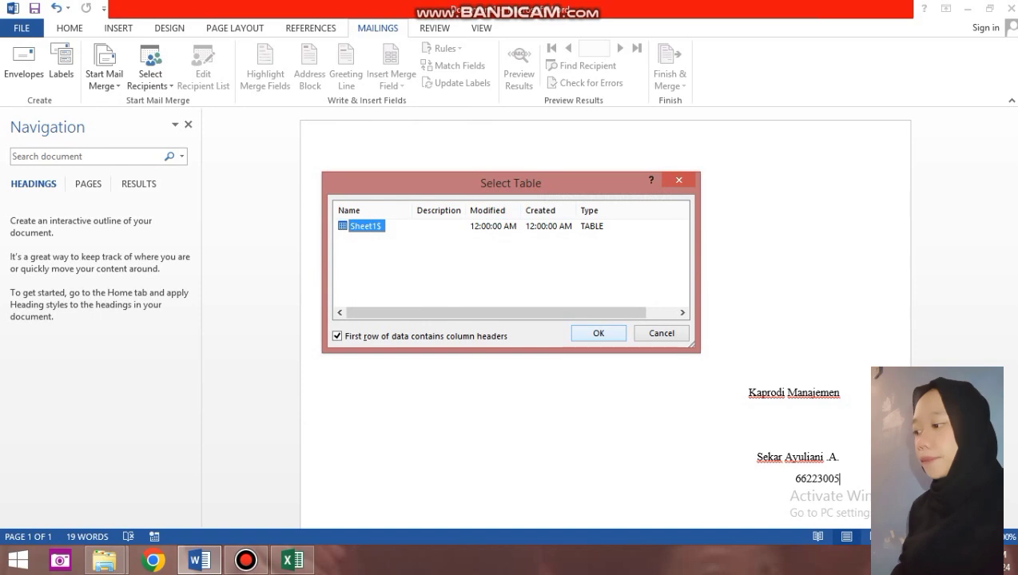
{"action": "key", "text": "Return"}
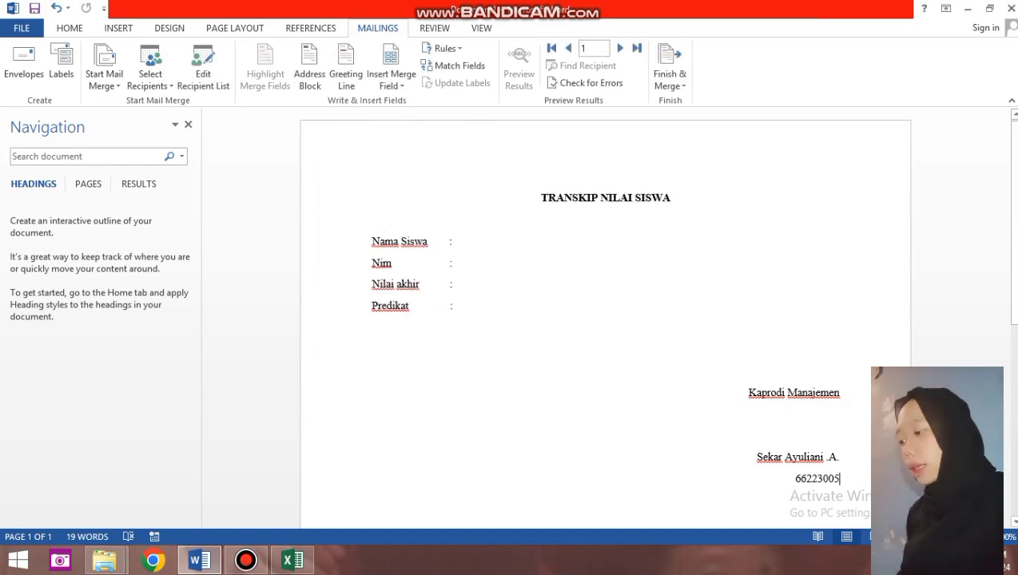
{"action": "left_click", "coordinate": [392, 83]}
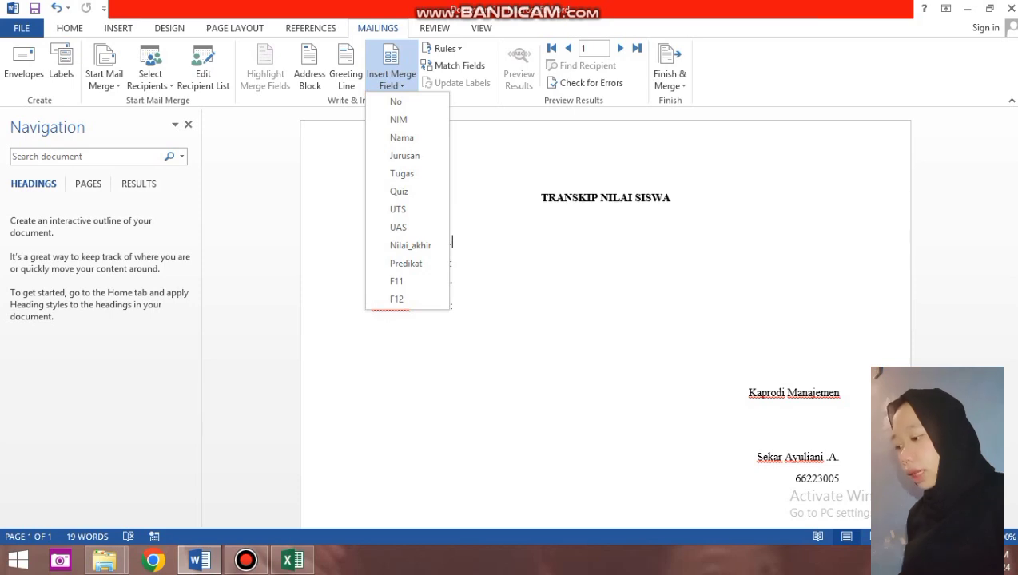
Insert the Nama merge field after Nama Siswa, removing a misplaced NIM field.
{"action": "key", "text": "Escape"}
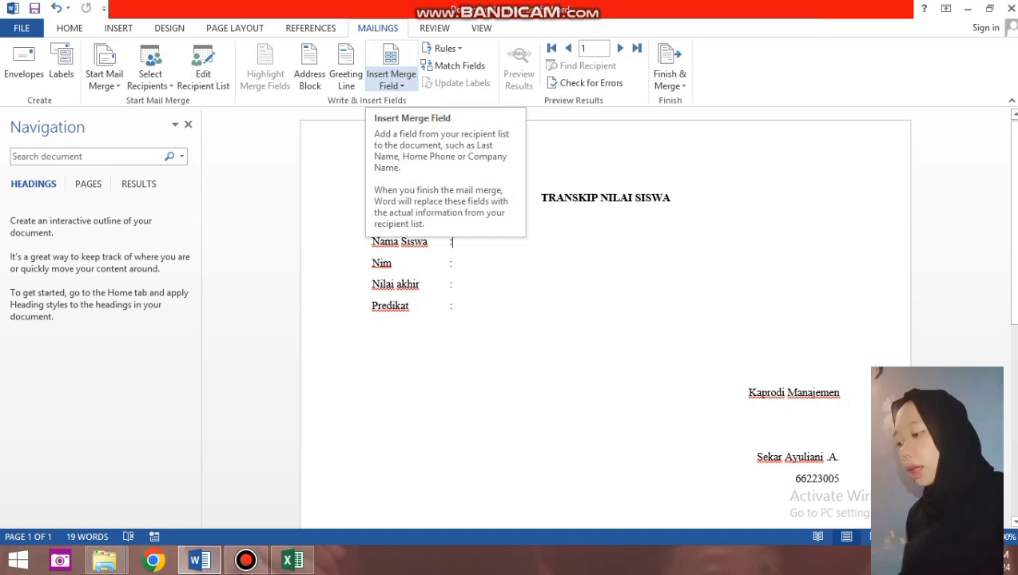
{"action": "left_click", "coordinate": [391, 80]}
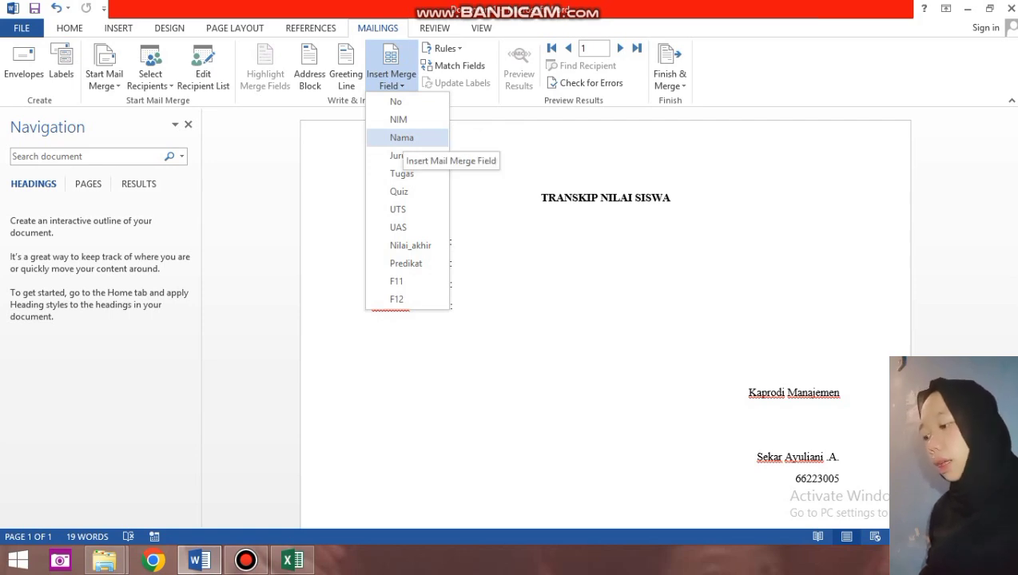
{"action": "left_click", "coordinate": [401, 138]}
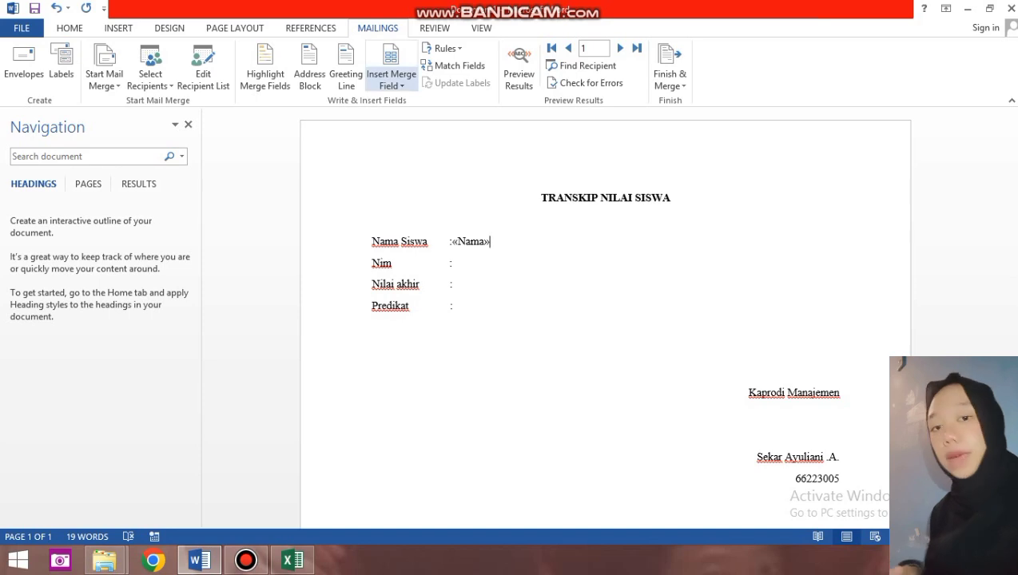
{"action": "left_click", "coordinate": [392, 83]}
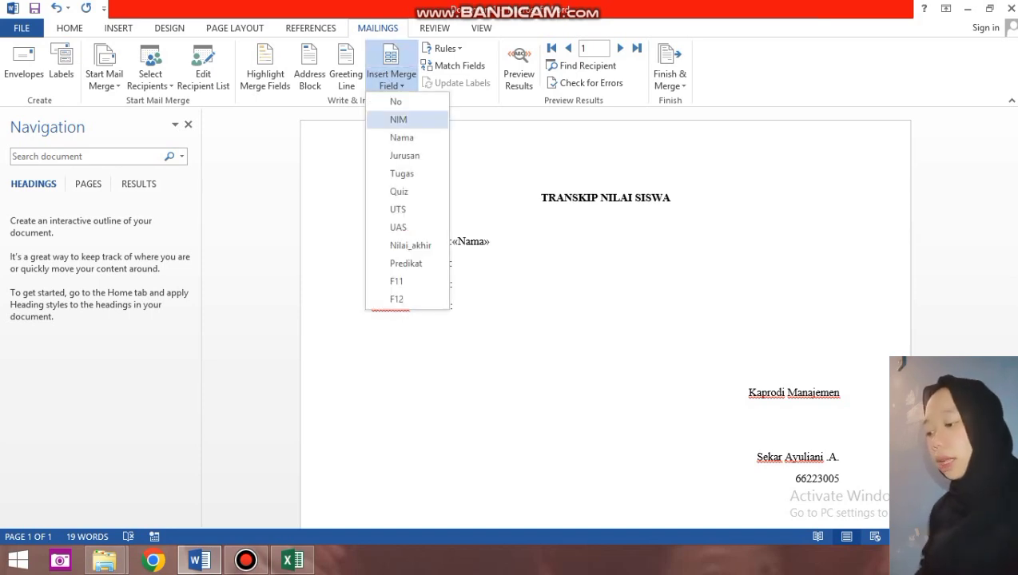
{"action": "left_click", "coordinate": [398, 119]}
{"action": "key", "text": "BackSpace"}
{"action": "key", "text": "BackSpace"}
Place the NIM merge field after the colon on the Nim line.
{"action": "left_click", "coordinate": [450, 263]}
{"action": "key", "text": "Tab"}
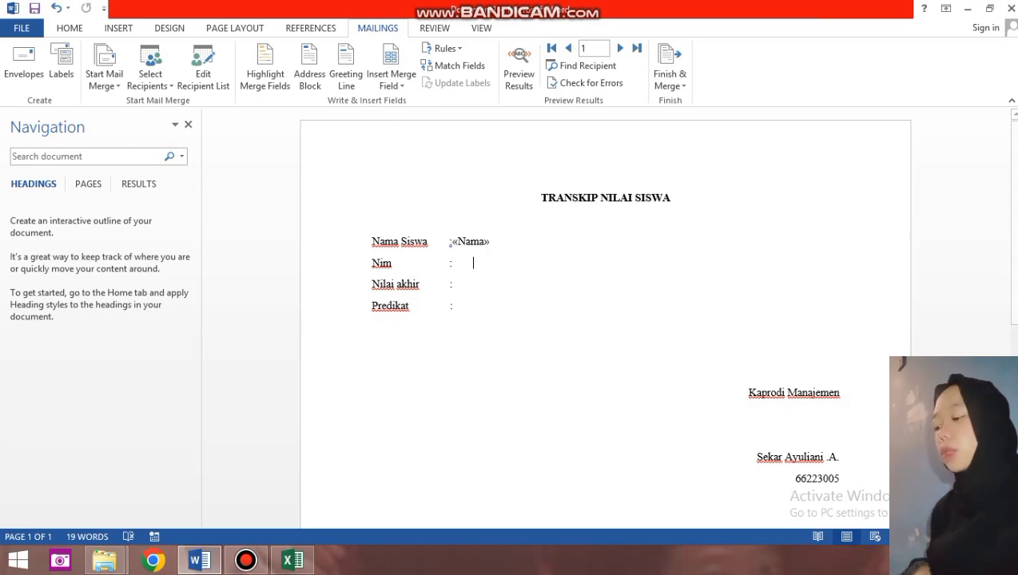
{"action": "left_click", "coordinate": [391, 83]}
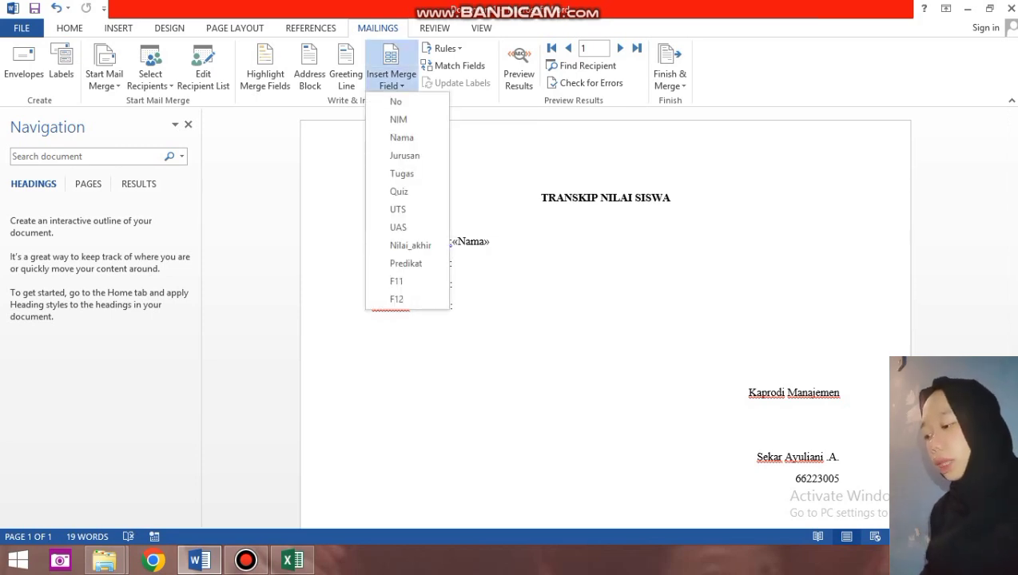
{"action": "left_click", "coordinate": [398, 119]}
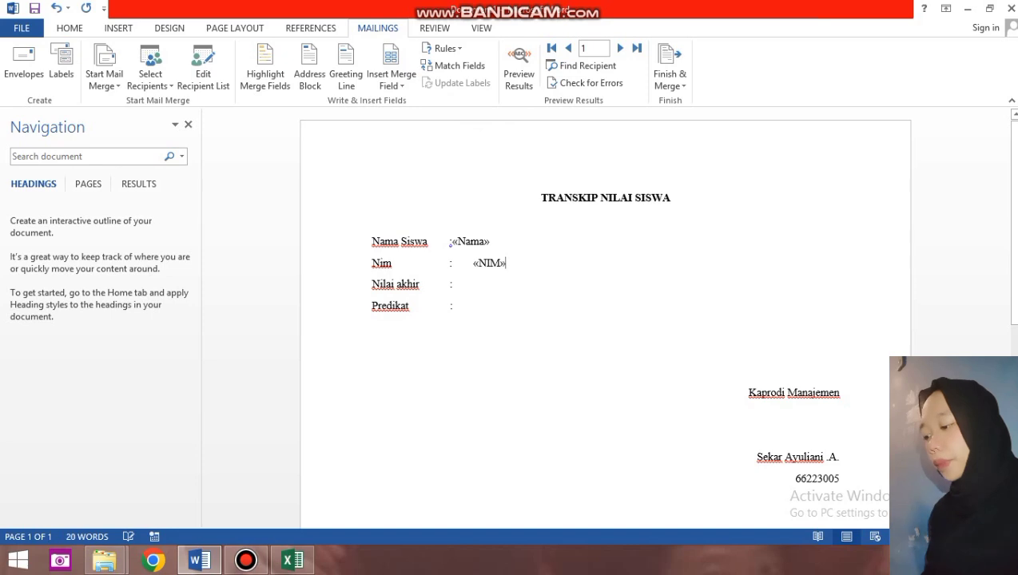
{"action": "left_click", "coordinate": [488, 263]}
{"action": "double_click", "coordinate": [488, 263]}
{"action": "key", "text": "Delete"}
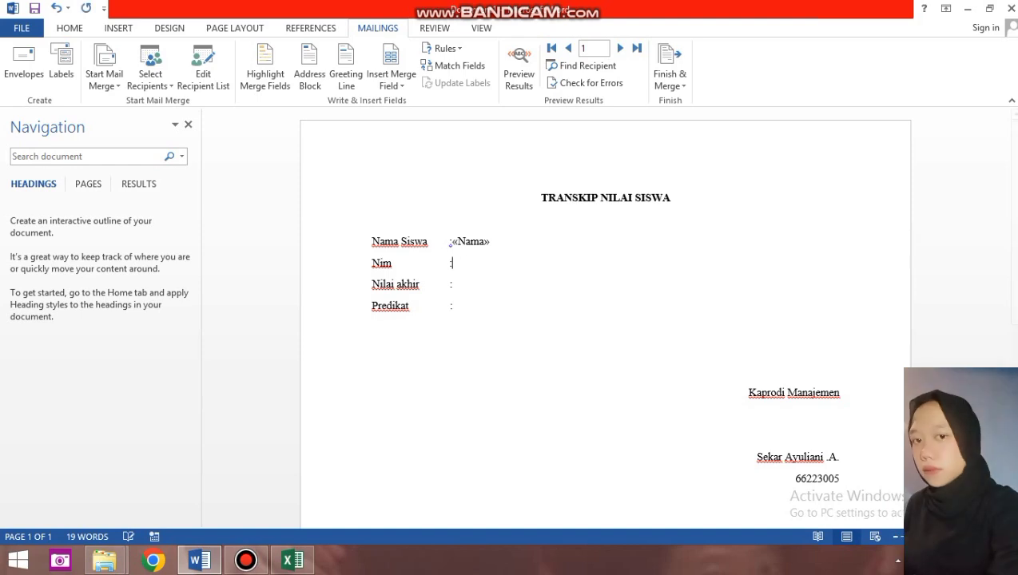
{"action": "left_click", "coordinate": [392, 78]}
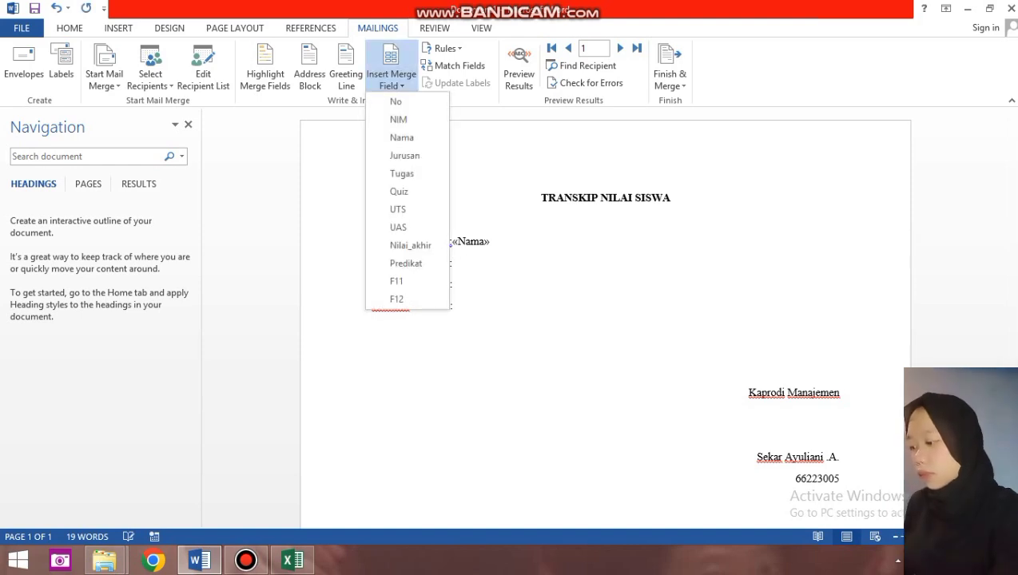
{"action": "left_click", "coordinate": [397, 118]}
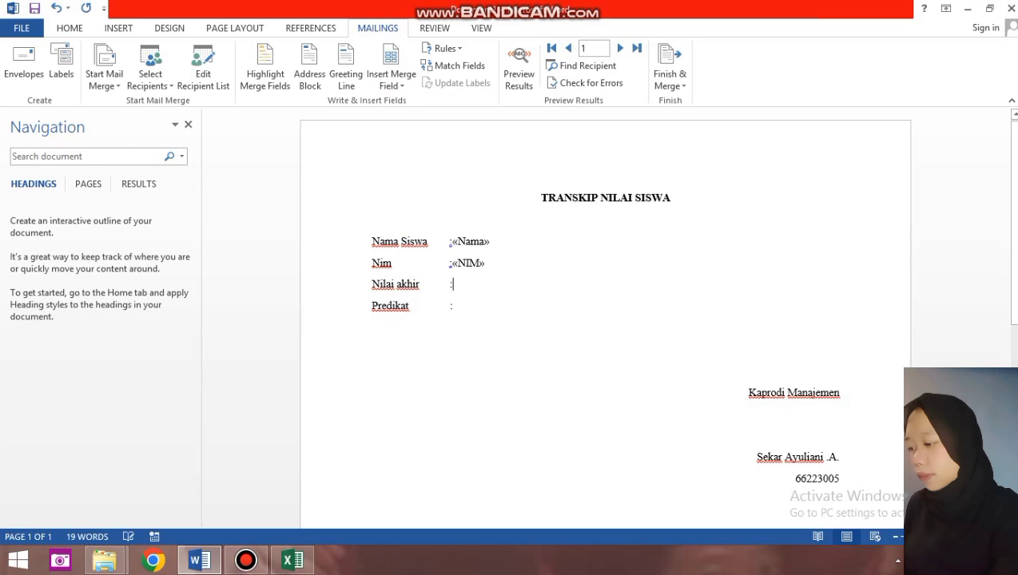
Add the Nilai_akhir and Predikat merge fields after their colons and preview the results.
{"action": "left_click", "coordinate": [391, 80]}
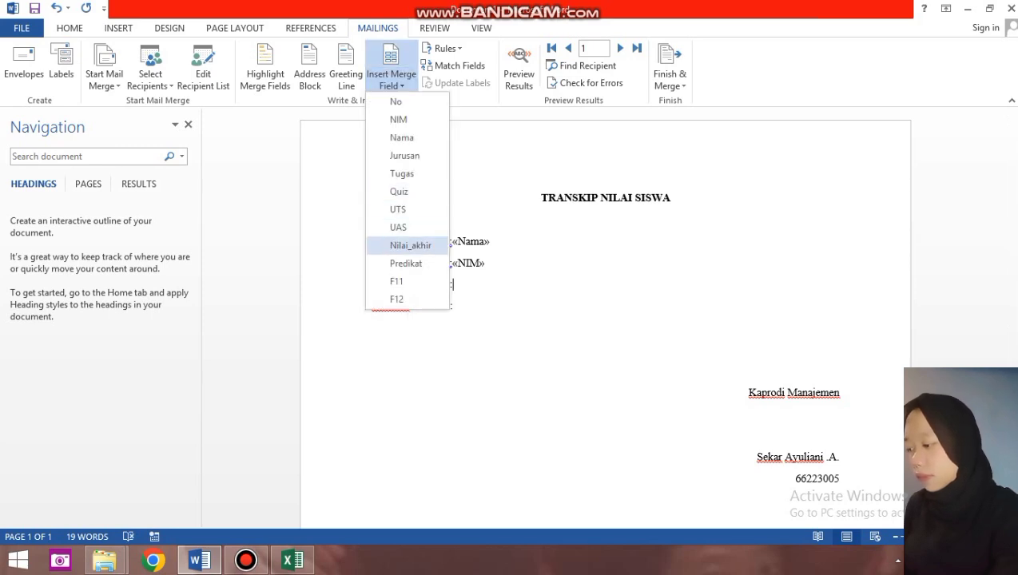
{"action": "left_click", "coordinate": [410, 245]}
{"action": "left_click", "coordinate": [457, 306]}
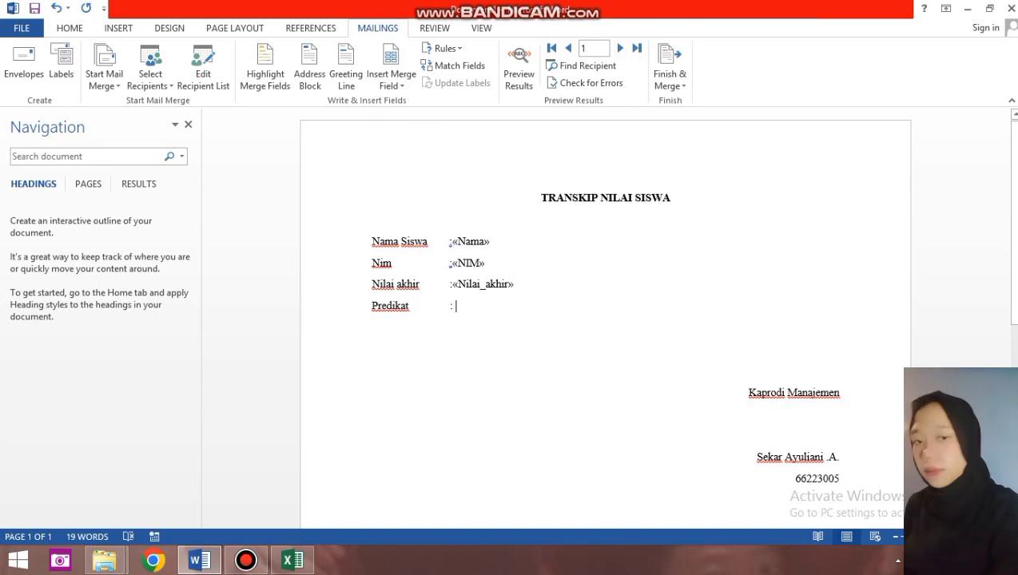
{"action": "left_click", "coordinate": [392, 80]}
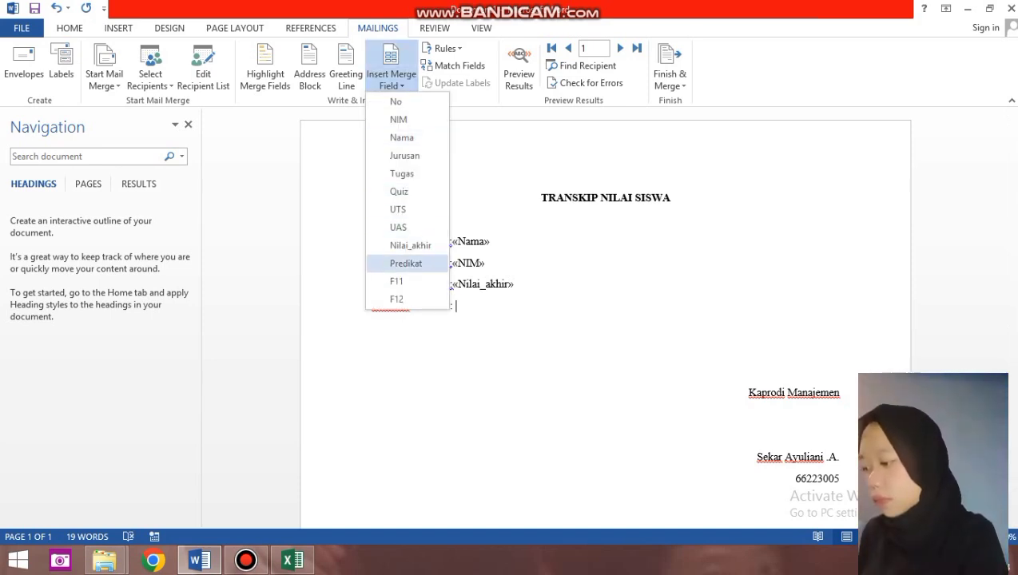
{"action": "left_click", "coordinate": [406, 263]}
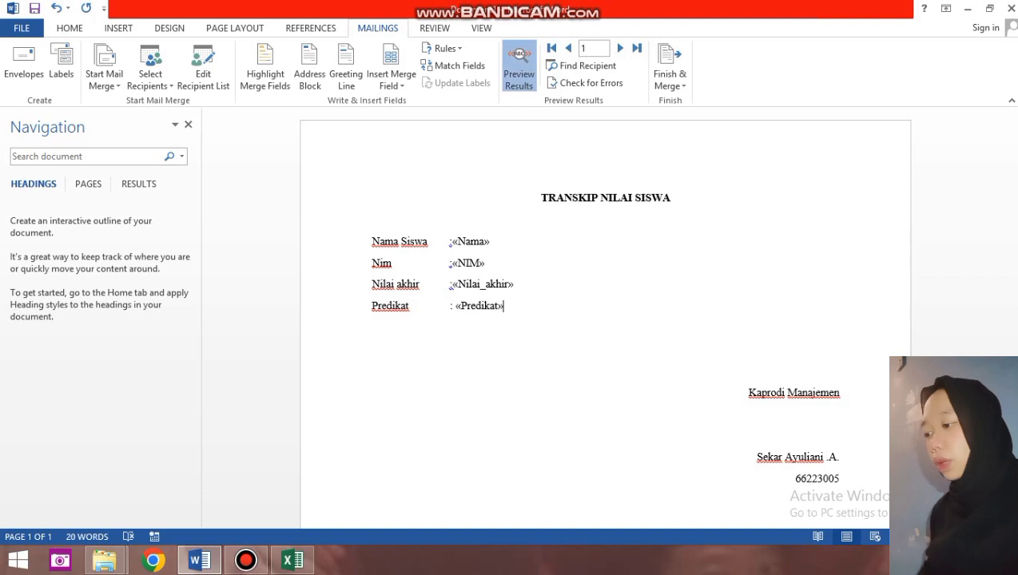
{"action": "left_click", "coordinate": [519, 67]}
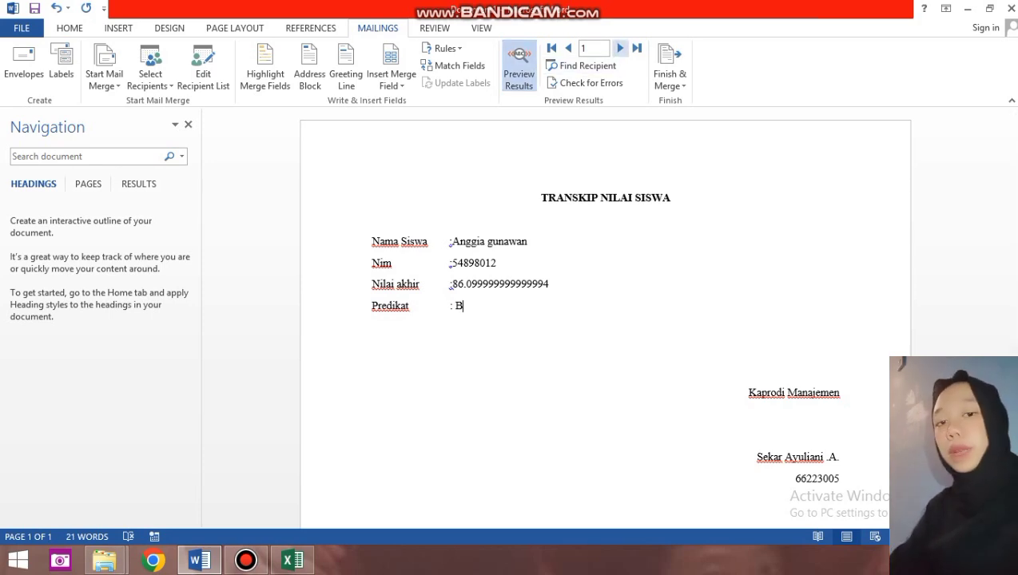
Step forward through nine student records in the merge preview.
{"action": "left_click", "coordinate": [620, 48]}
{"action": "left_click", "coordinate": [620, 48]}
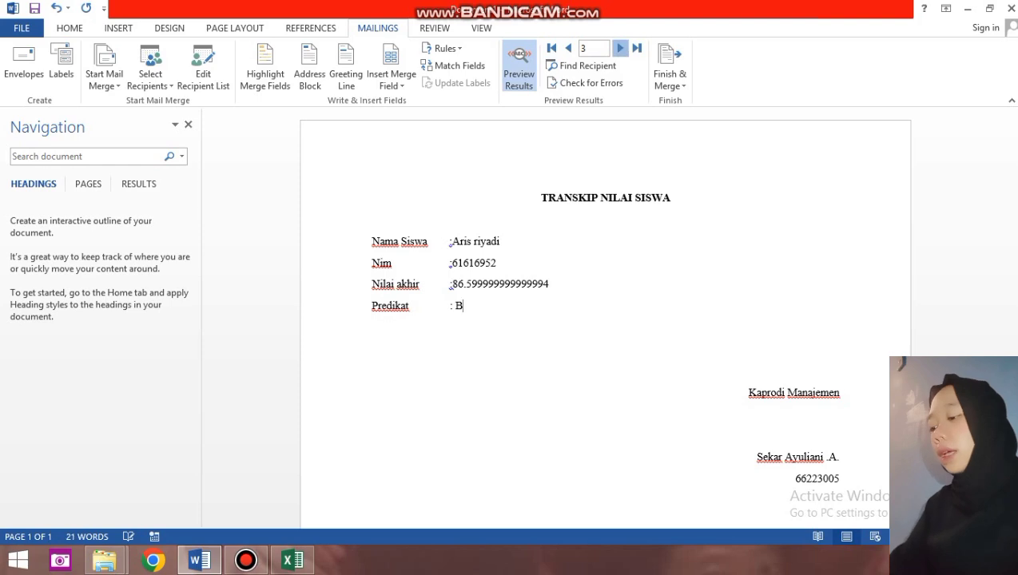
{"action": "left_click", "coordinate": [620, 48]}
{"action": "left_click", "coordinate": [620, 48]}
{"action": "left_click", "coordinate": [620, 48]}
{"action": "left_click", "coordinate": [620, 48]}
{"action": "left_click", "coordinate": [619, 48]}
{"action": "left_click", "coordinate": [620, 48]}
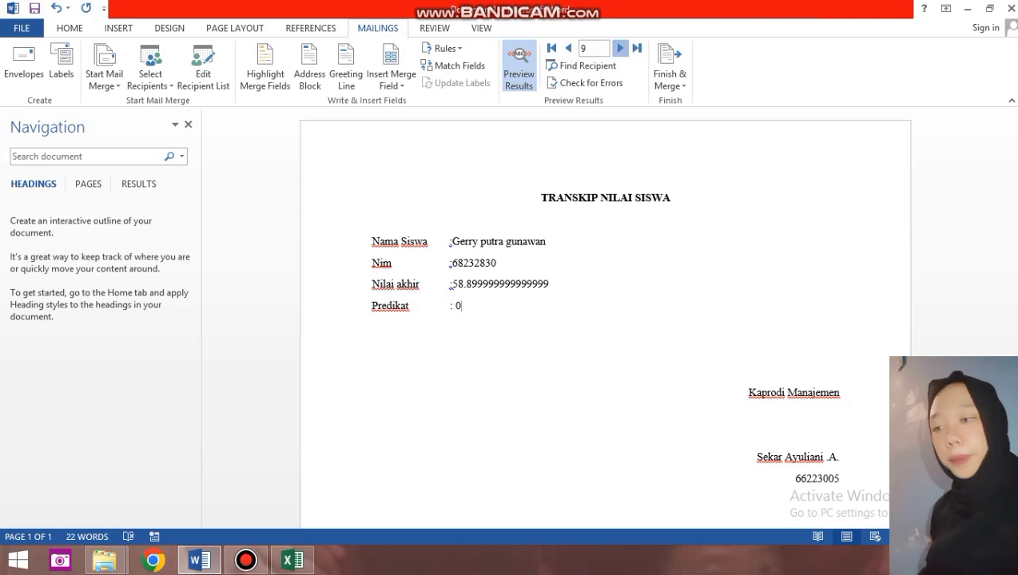
{"action": "left_click", "coordinate": [620, 48]}
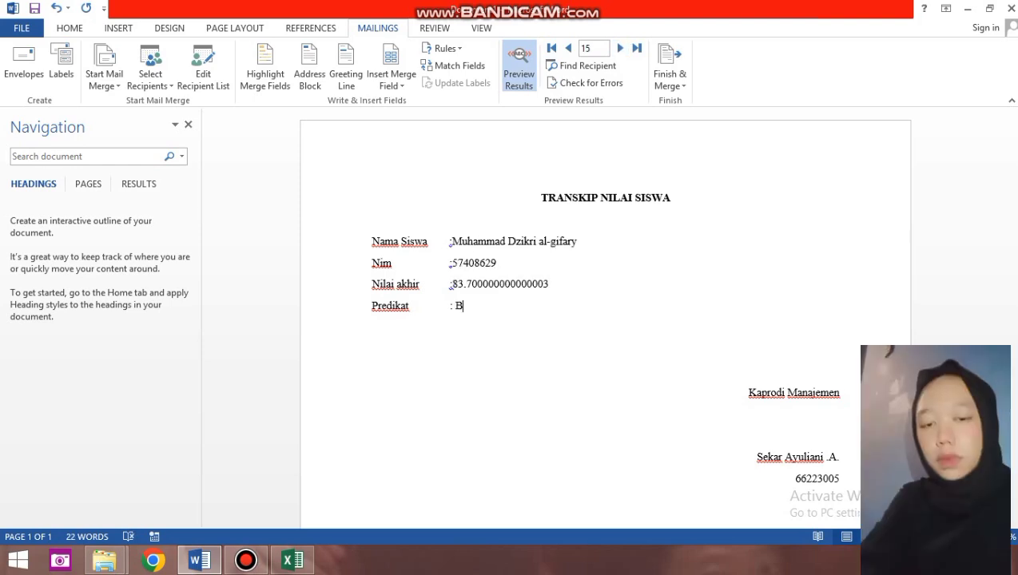
Return to the first record and merge records 1 to 20 into a new document.
{"action": "left_click", "coordinate": [551, 48]}
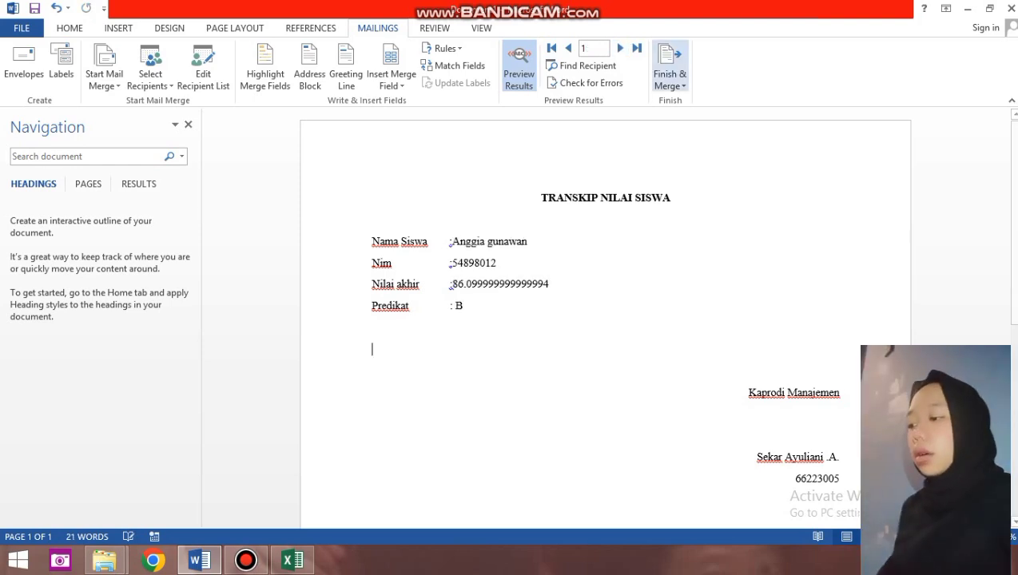
{"action": "left_click", "coordinate": [670, 83]}
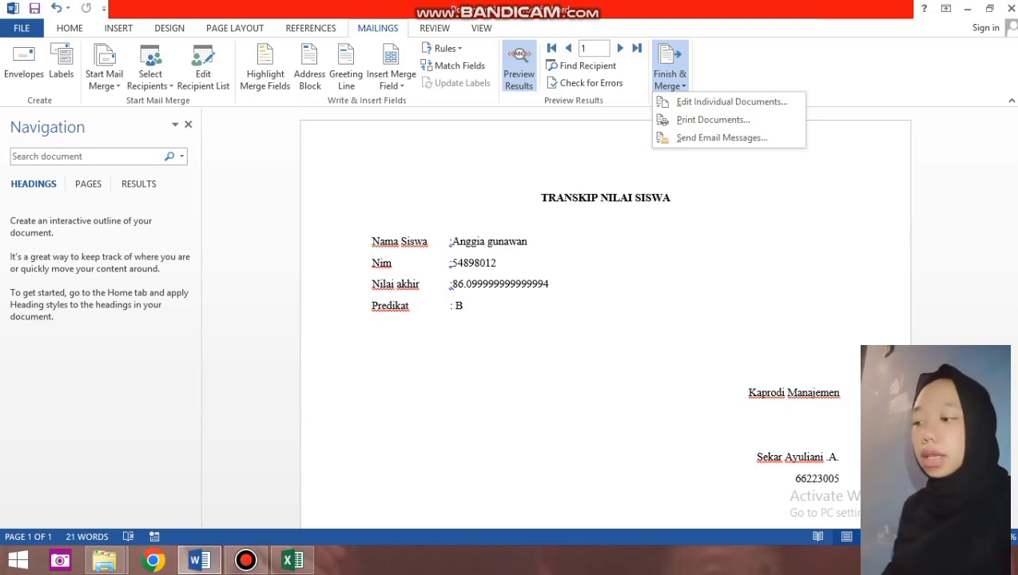
{"action": "left_click", "coordinate": [723, 102]}
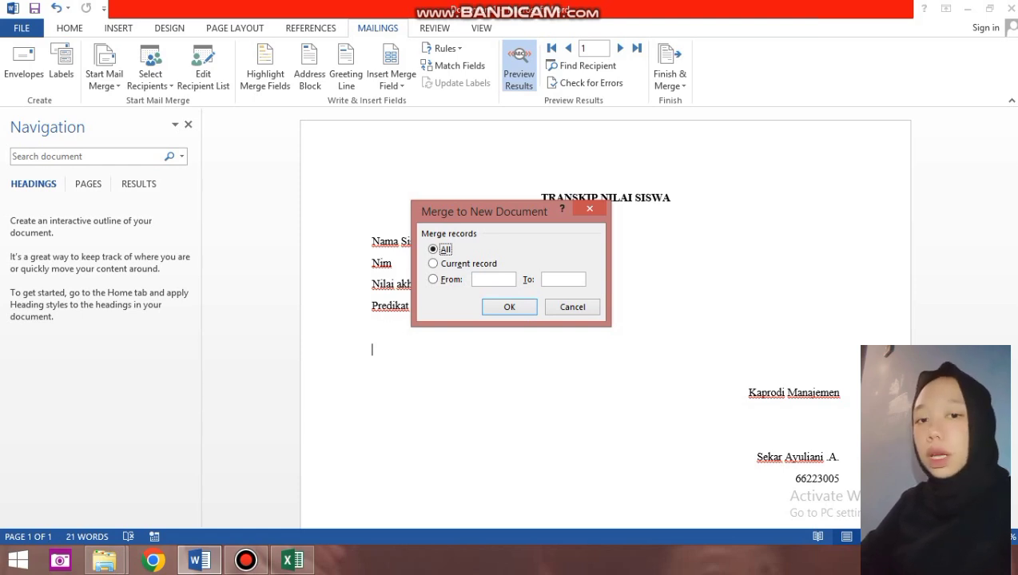
{"action": "left_click", "coordinate": [493, 279]}
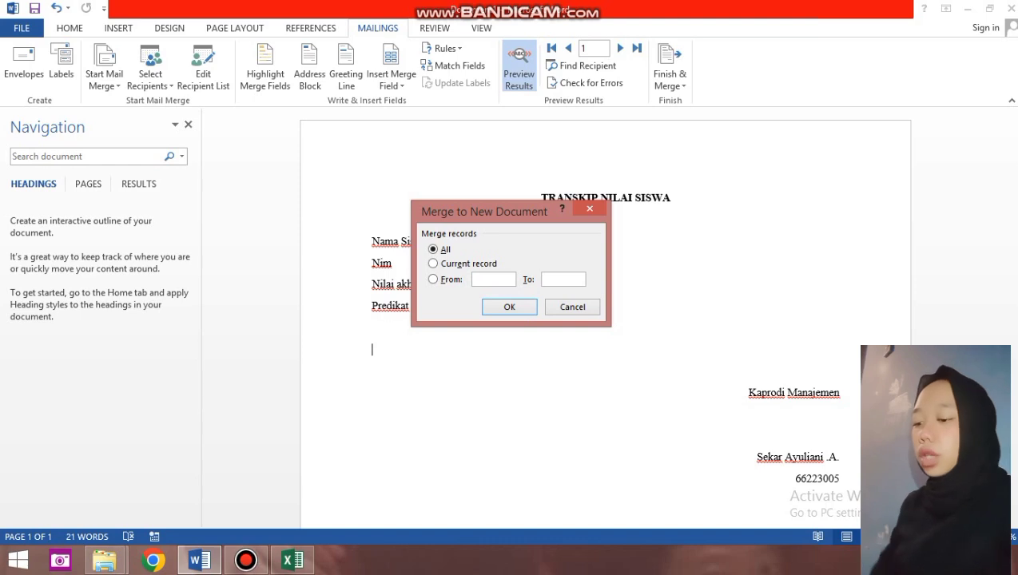
{"action": "type", "text": "1"}
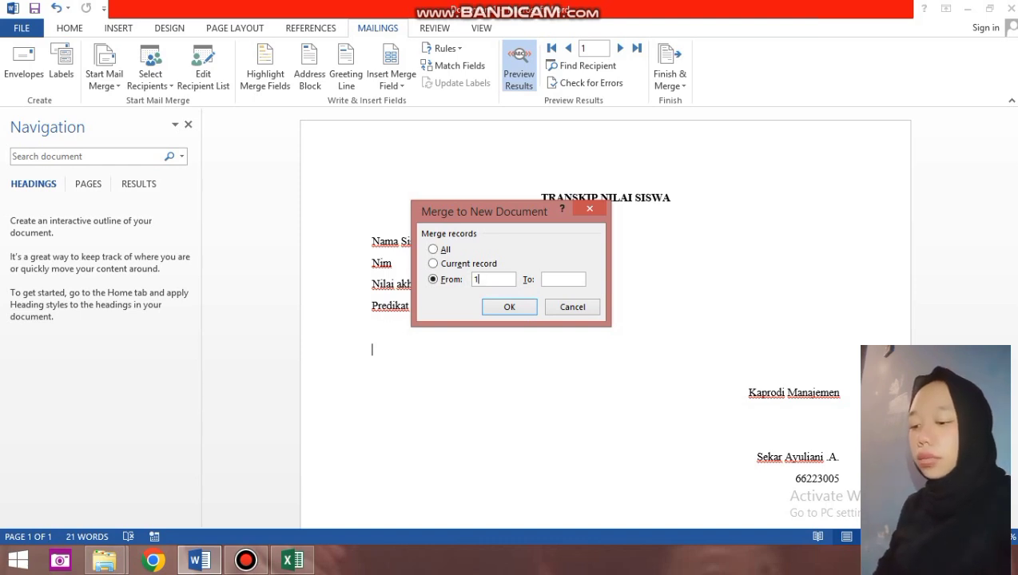
{"action": "left_click", "coordinate": [563, 279]}
{"action": "type", "text": "2"}
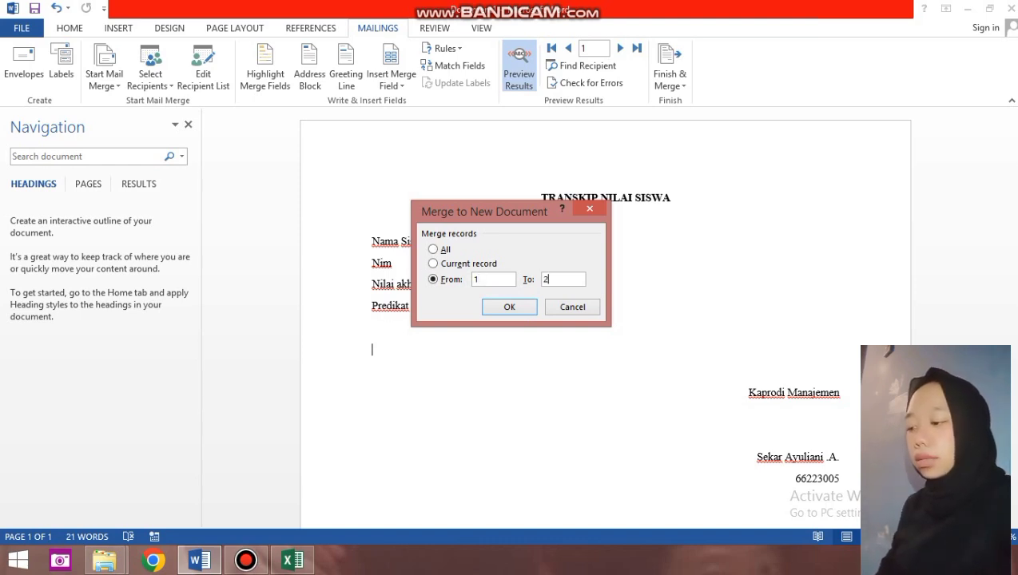
{"action": "type", "text": "0"}
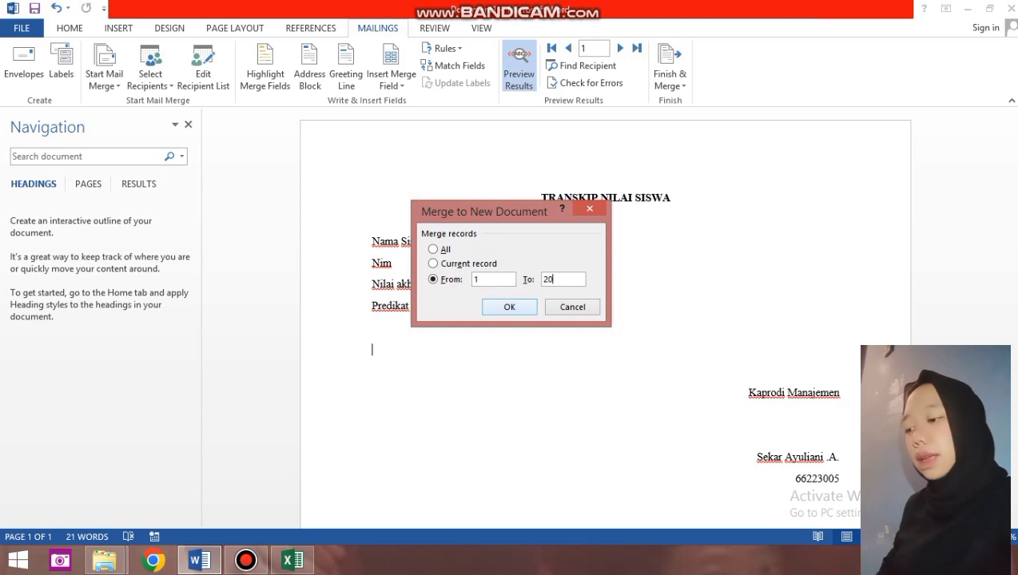
{"action": "key", "text": "Return"}
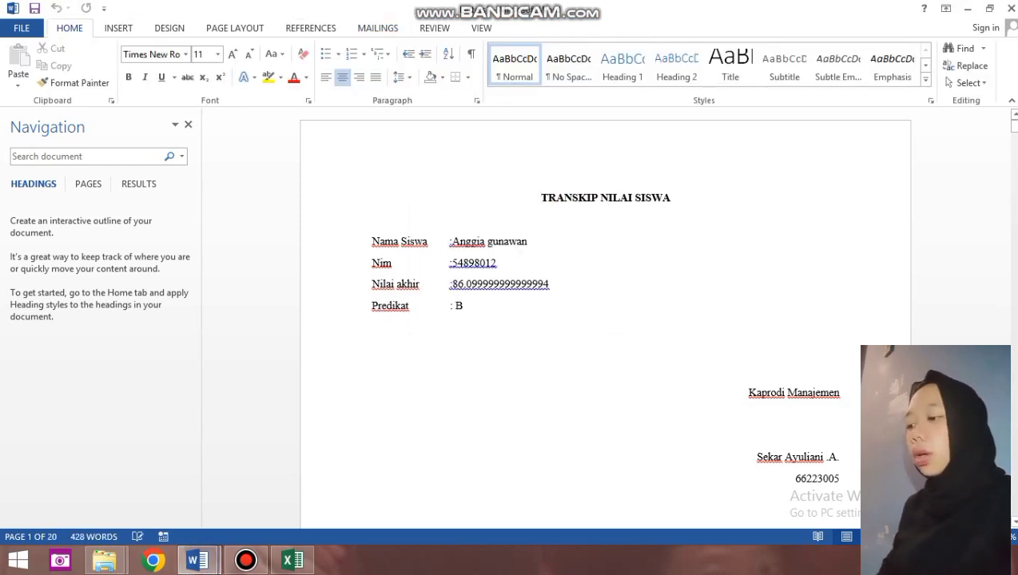
Scroll through the merged 20-page letters, then close that document.
{"action": "left_click", "coordinate": [404, 215]}
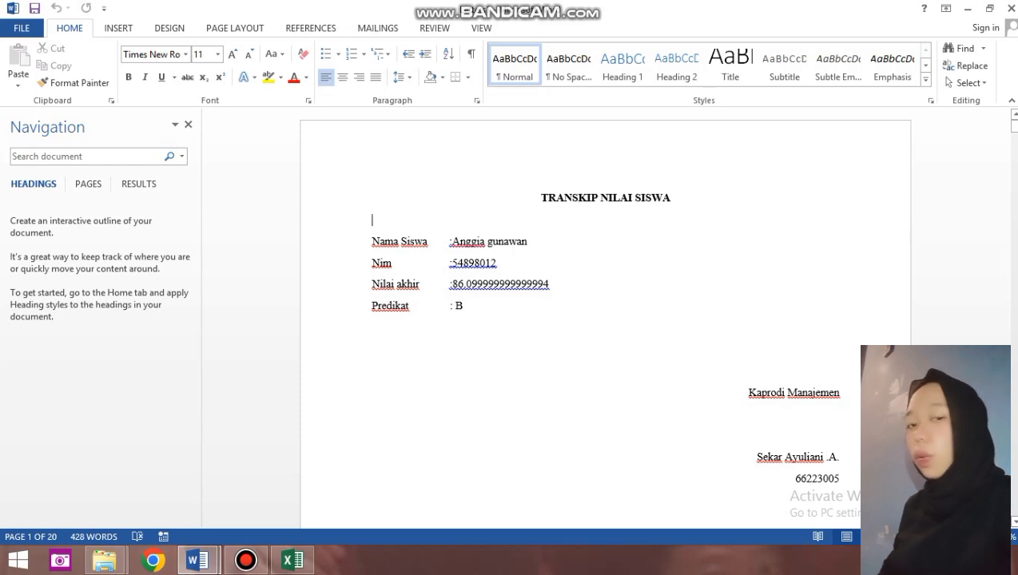
{"action": "scroll", "coordinate": [605, 320], "scroll_direction": "down", "scroll_amount": 4}
{"action": "scroll", "coordinate": [604, 320], "scroll_direction": "down", "scroll_amount": 10}
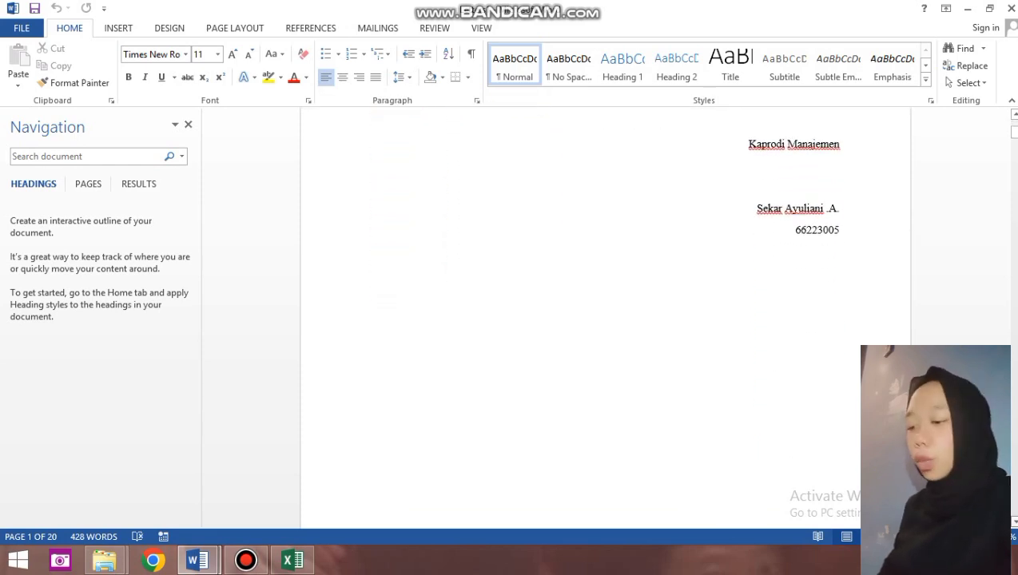
{"action": "left_click_drag", "start_coordinate": [1013, 139], "coordinate": [1014, 120]}
{"action": "left_click", "coordinate": [1012, 8]}
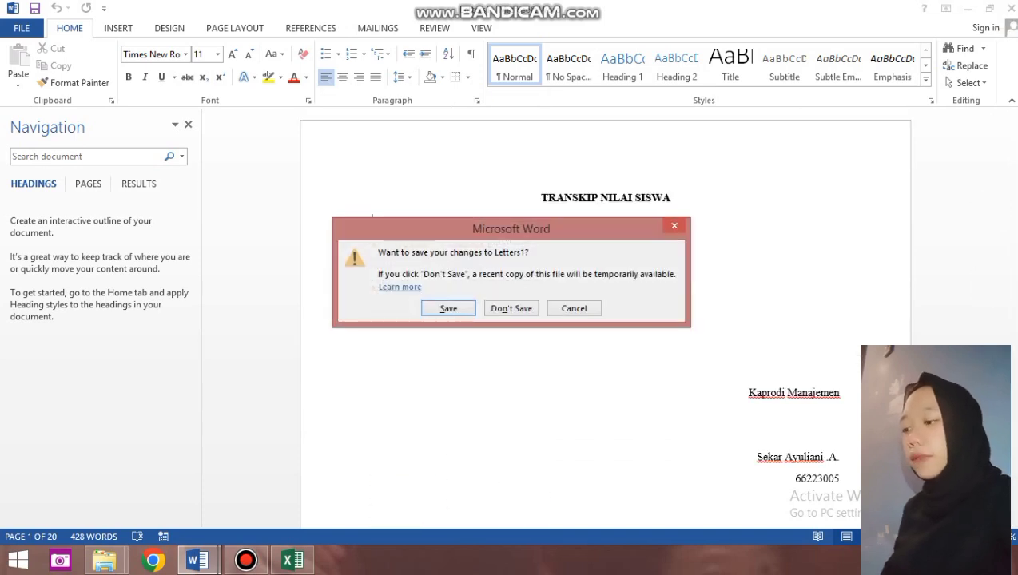
Save the merged letters as 'UAS EXCEL_' followed by the student's name, student number and MJ4A.
{"action": "key", "text": "Return"}
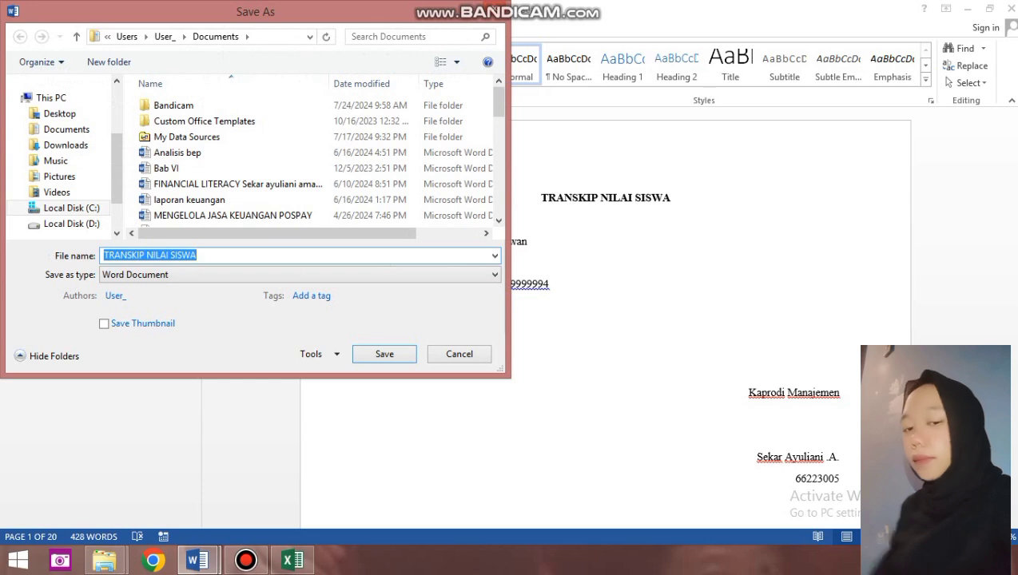
{"action": "key", "text": "Right"}
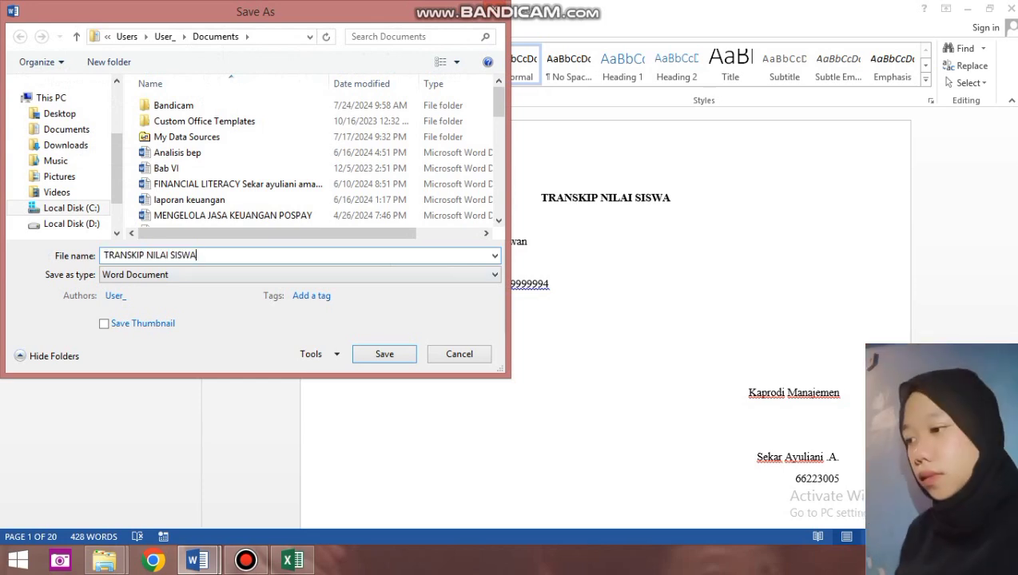
{"action": "key", "text": "BackSpace"}
{"action": "key", "text": "BackSpace"}
{"action": "key", "text": "BackSpace"}
{"action": "key", "text": "BackSpace"}
{"action": "key", "text": "BackSpace"}
{"action": "key", "text": "BackSpace"}
{"action": "key", "text": "BackSpace"}
{"action": "key", "text": "BackSpace"}
{"action": "key", "text": "BackSpace"}
{"action": "key", "text": "BackSpace"}
{"action": "key", "text": "BackSpace"}
{"action": "key", "text": "BackSpace"}
{"action": "key", "text": "BackSpace"}
{"action": "key", "text": "BackSpace"}
{"action": "key", "text": "BackSpace"}
{"action": "key", "text": "BackSpace"}
{"action": "key", "text": "BackSpace"}
{"action": "key", "text": "BackSpace"}
{"action": "key", "text": "BackSpace"}
{"action": "key", "text": "BackSpace"}
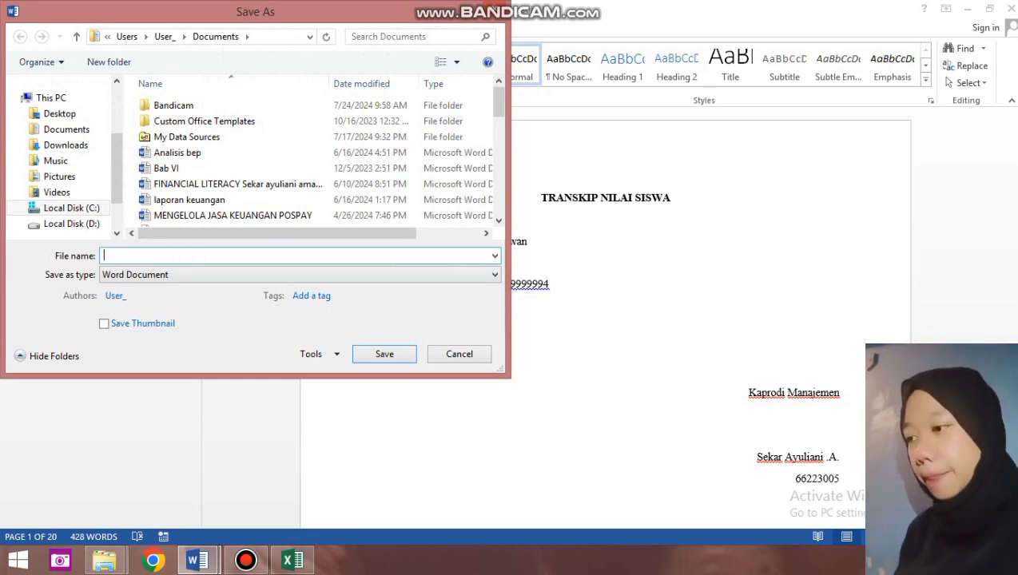
{"action": "type", "text": "UAS E"}
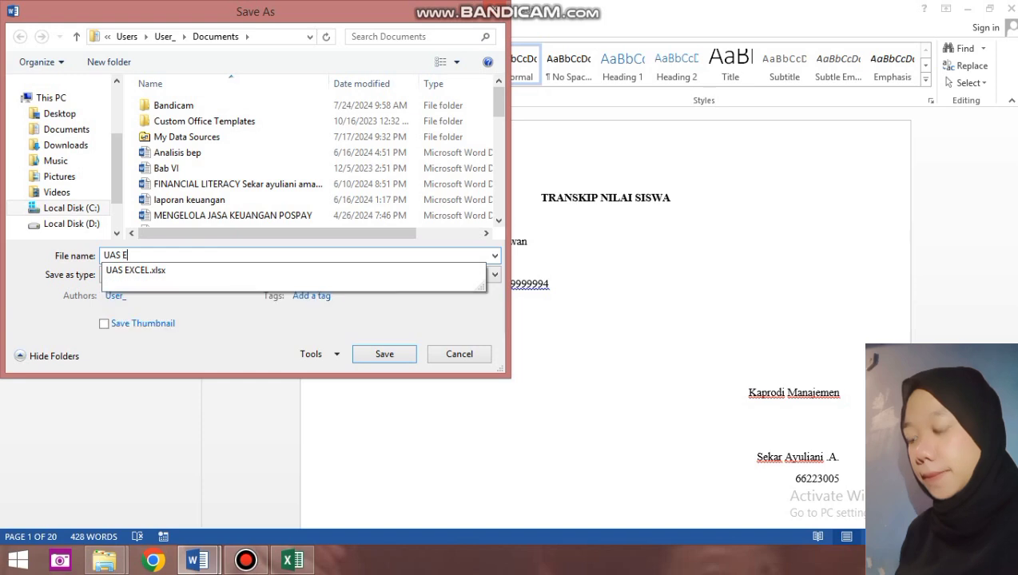
{"action": "type", "text": "XCEL"}
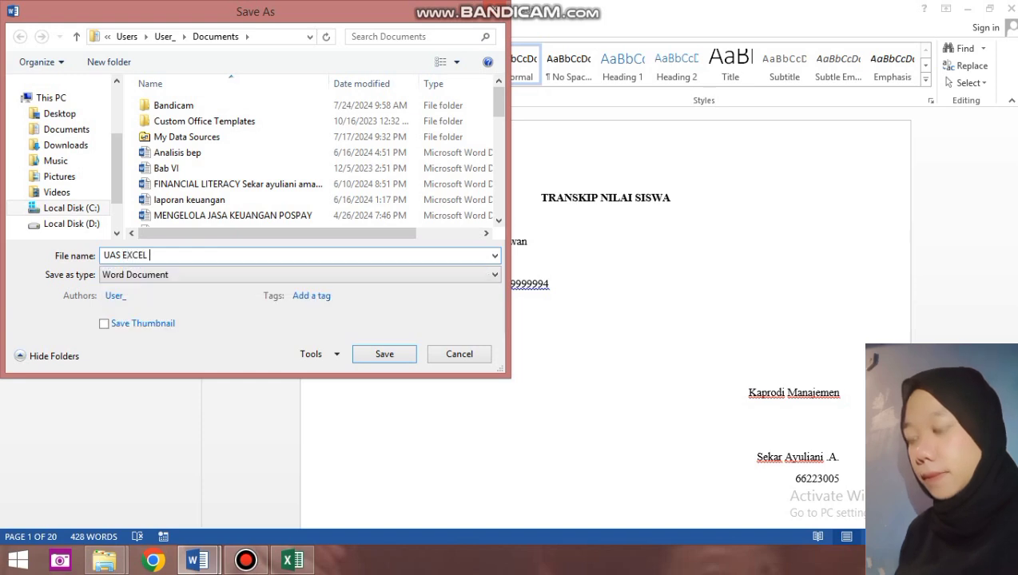
{"action": "key", "text": "BackSpace"}
{"action": "type", "text": "-"}
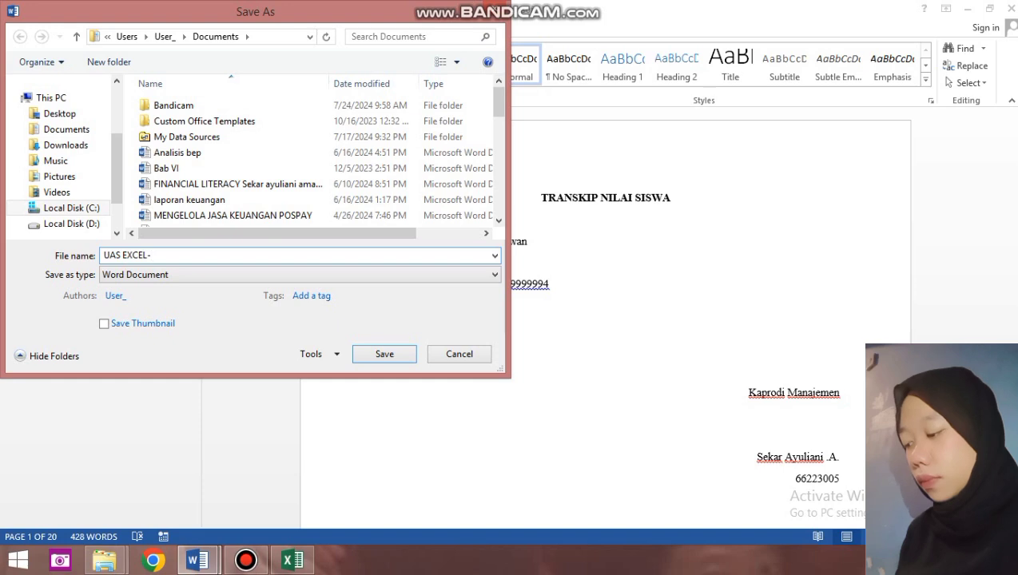
{"action": "key", "text": "BackSpace"}
{"action": "type", "text": "-"}
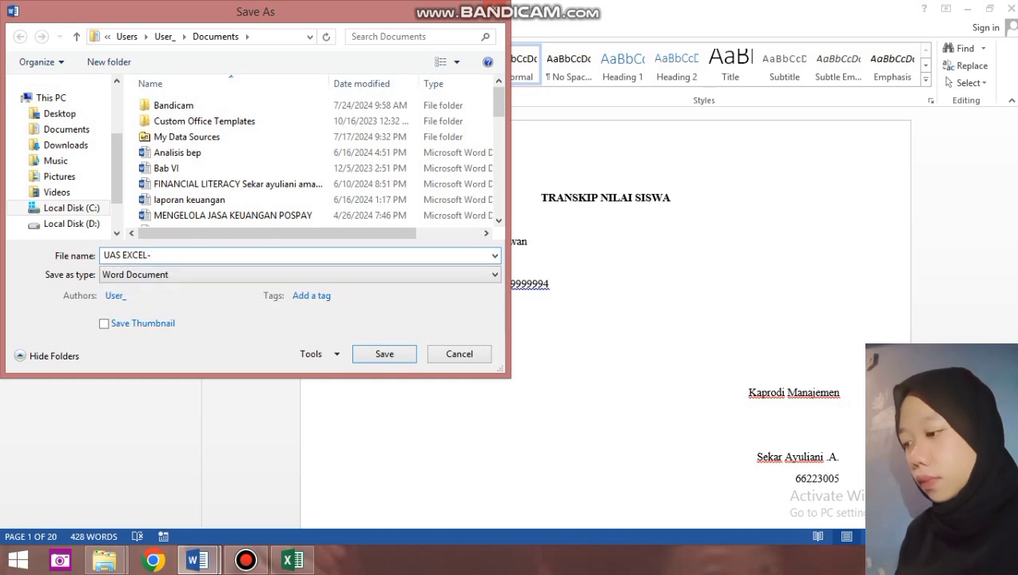
{"action": "key", "text": "BackSpace"}
{"action": "type", "text": "_"}
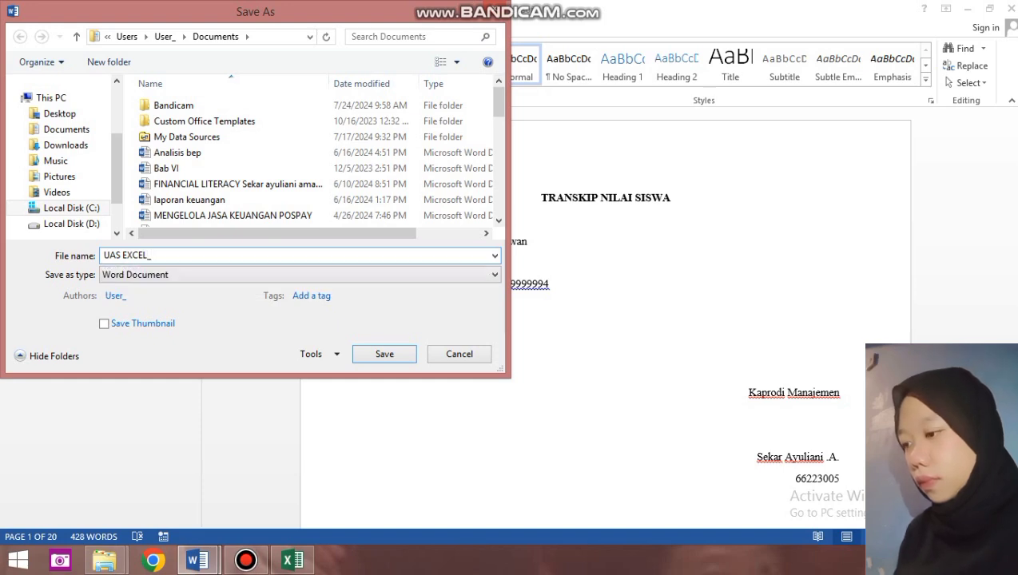
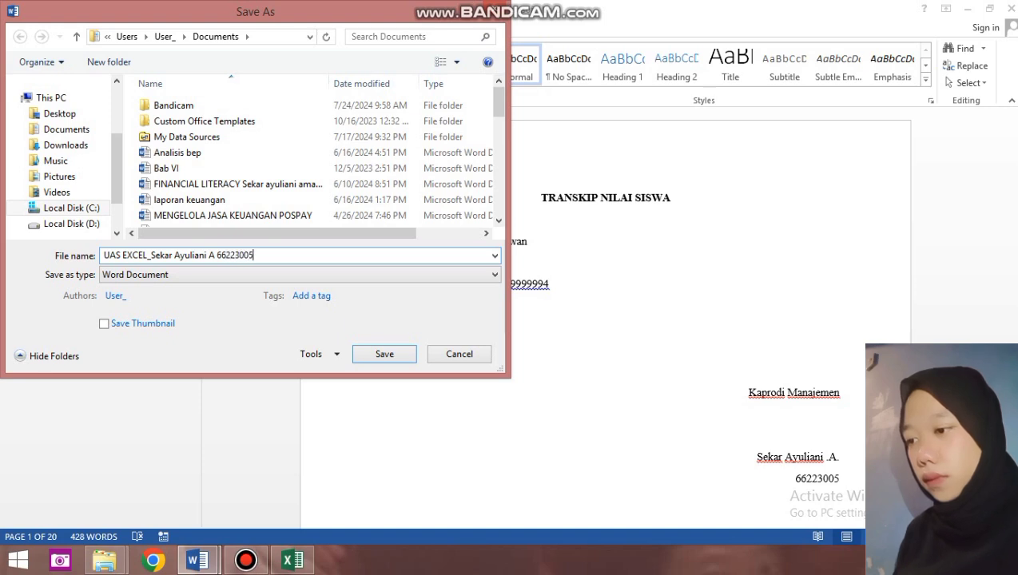
{"action": "type", "text": " MJ4A"}
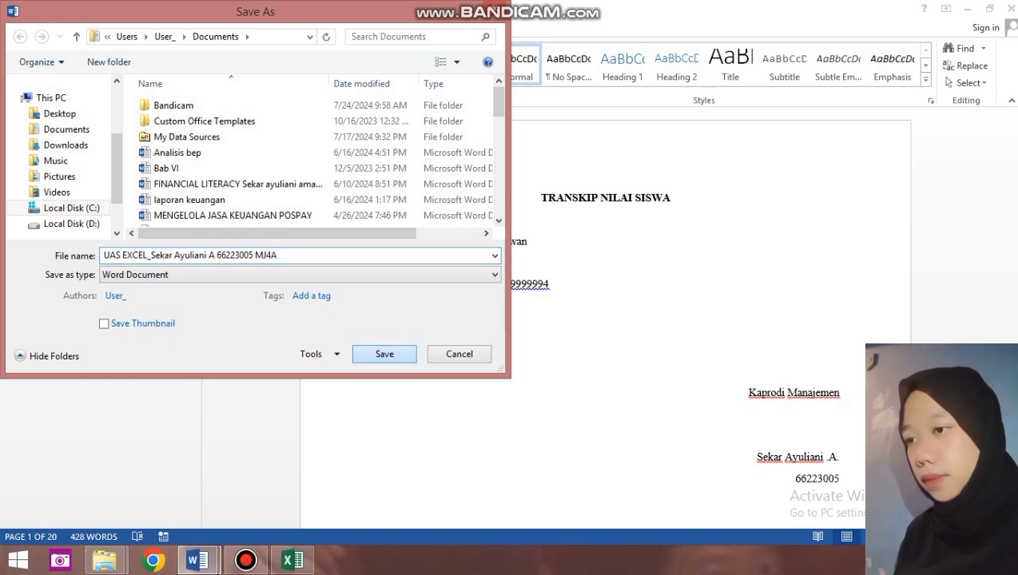
{"action": "key", "text": "Return"}
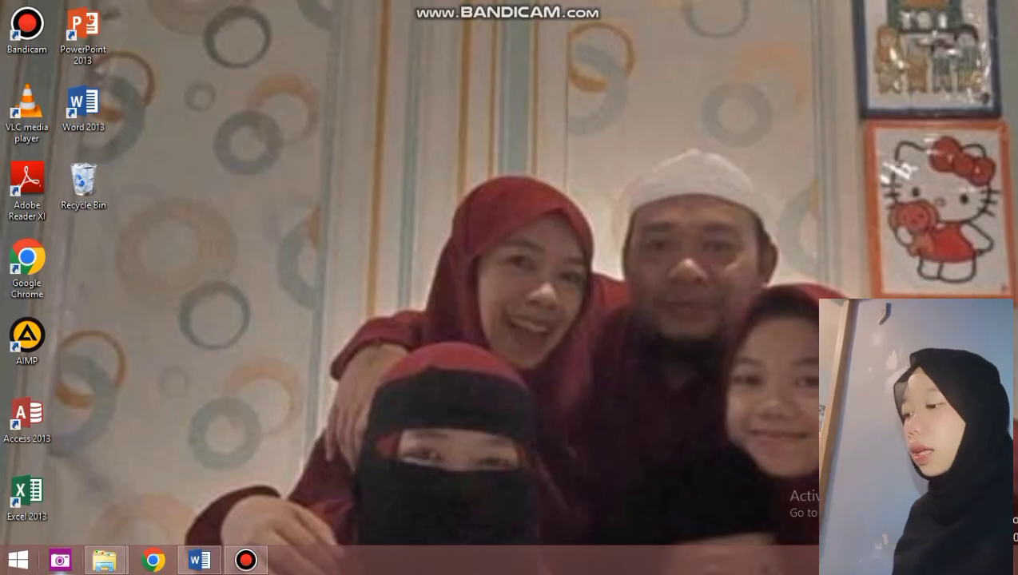
Select both the Word and Excel files in the Documents UAS EXCEL folder and show their actions menu.
{"action": "mouse_move", "coordinate": [105, 560]}
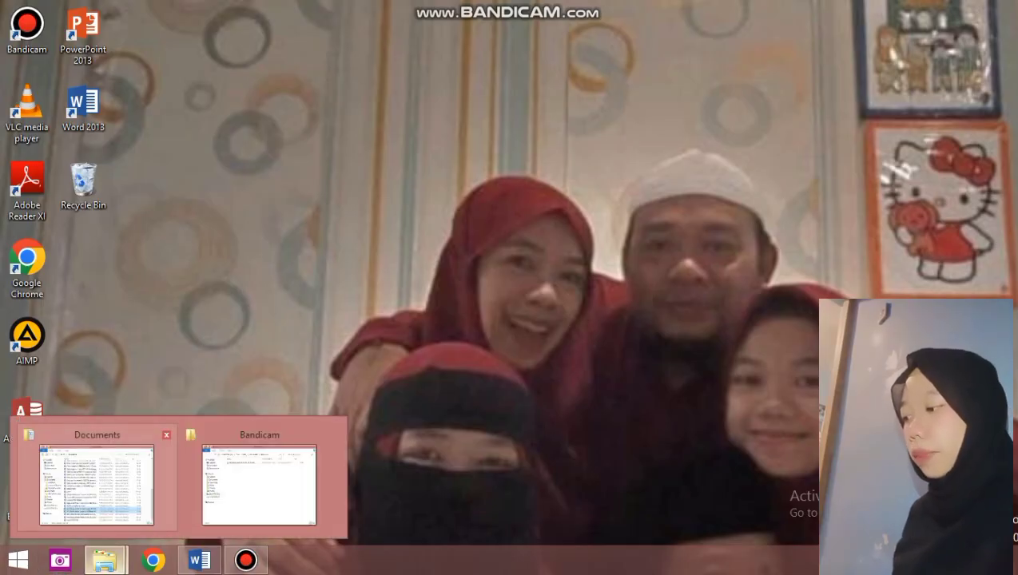
{"action": "left_click", "coordinate": [97, 483]}
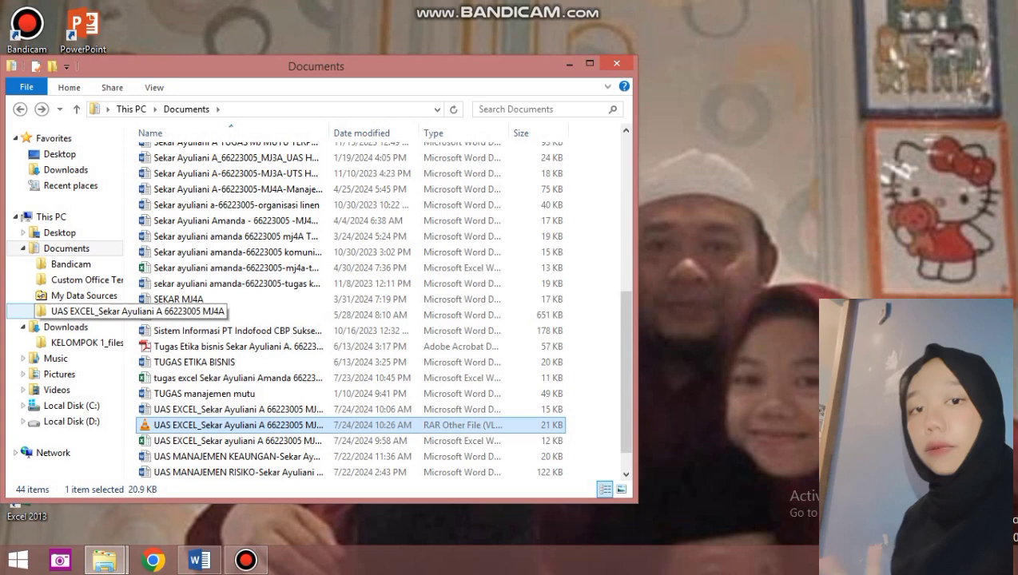
{"action": "left_click", "coordinate": [80, 312]}
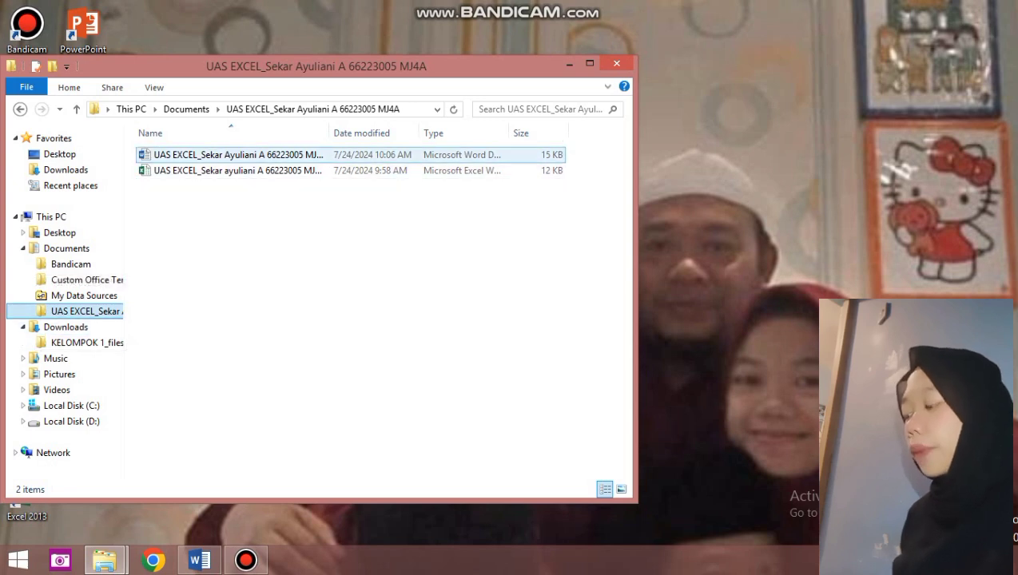
{"action": "left_click", "coordinate": [238, 155]}
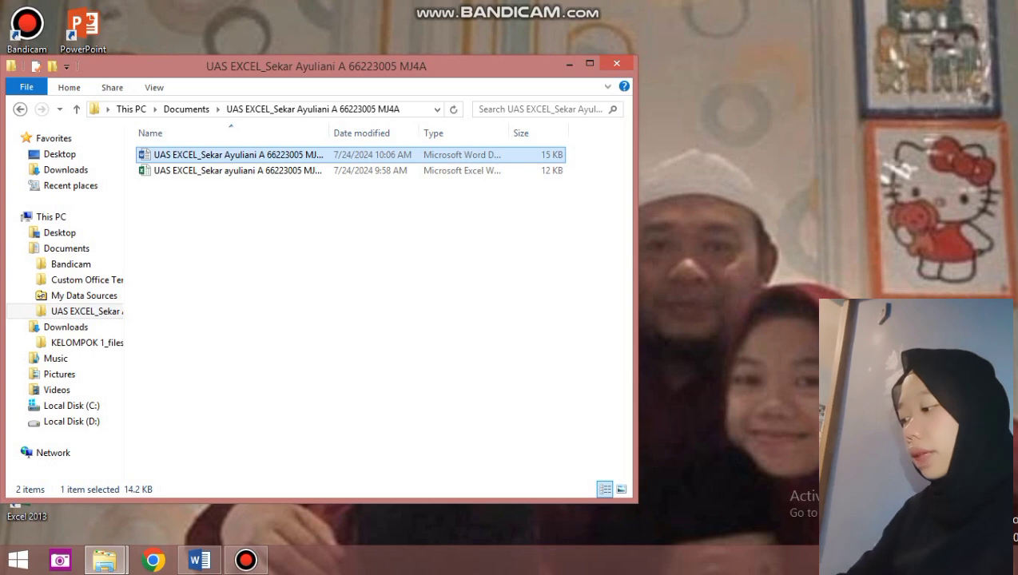
{"action": "double_click", "coordinate": [238, 155]}
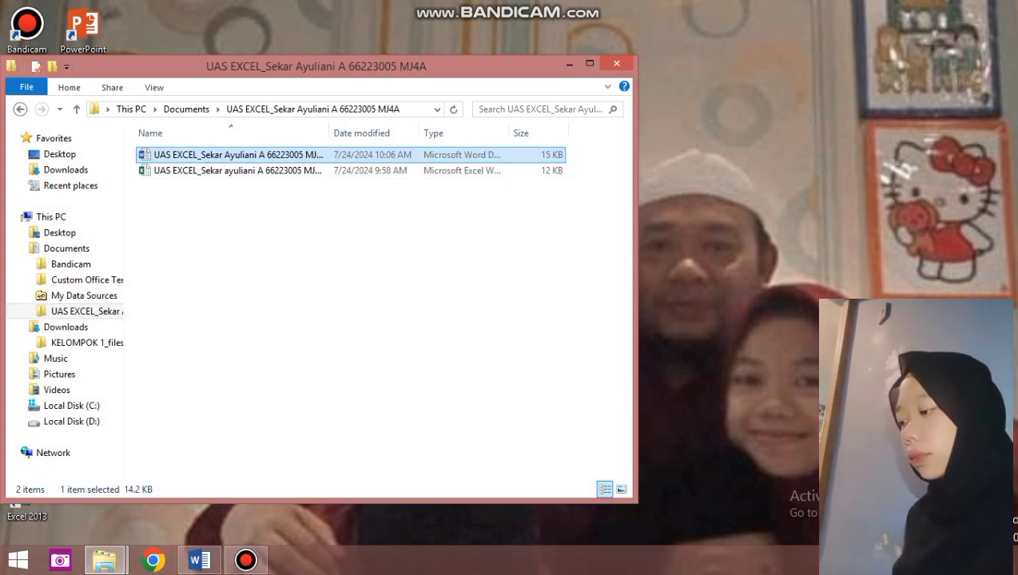
{"action": "key", "text": "ctrl+a"}
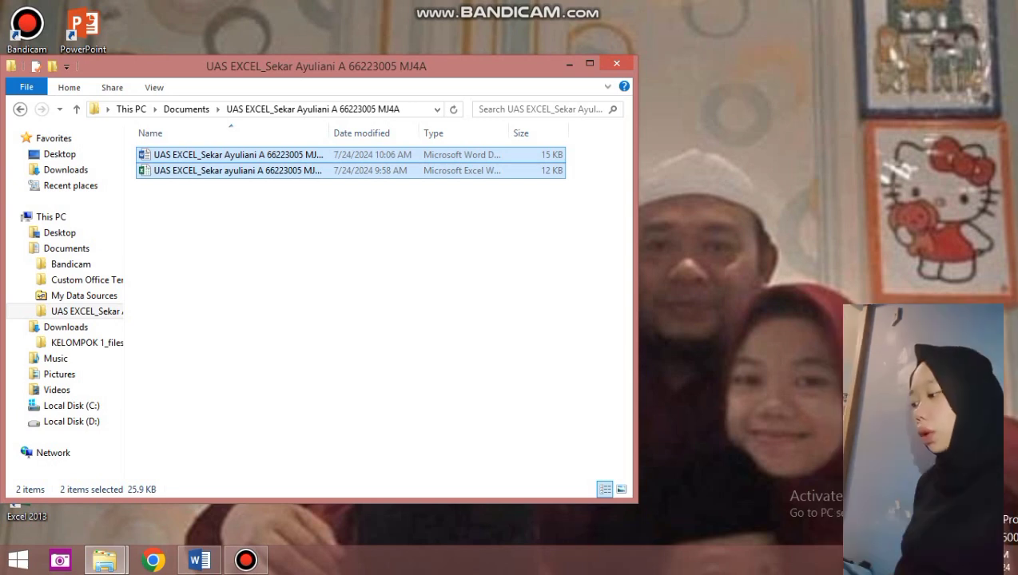
{"action": "key", "text": "shift+F10"}
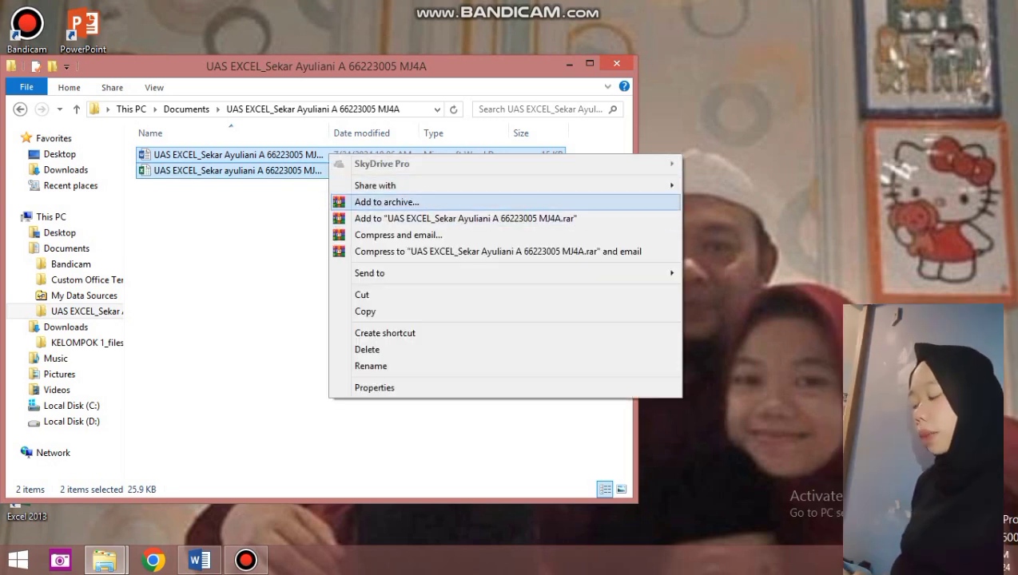
Archive both files as a password-protected ZIP using Fastest compression.
{"action": "key", "text": "Return"}
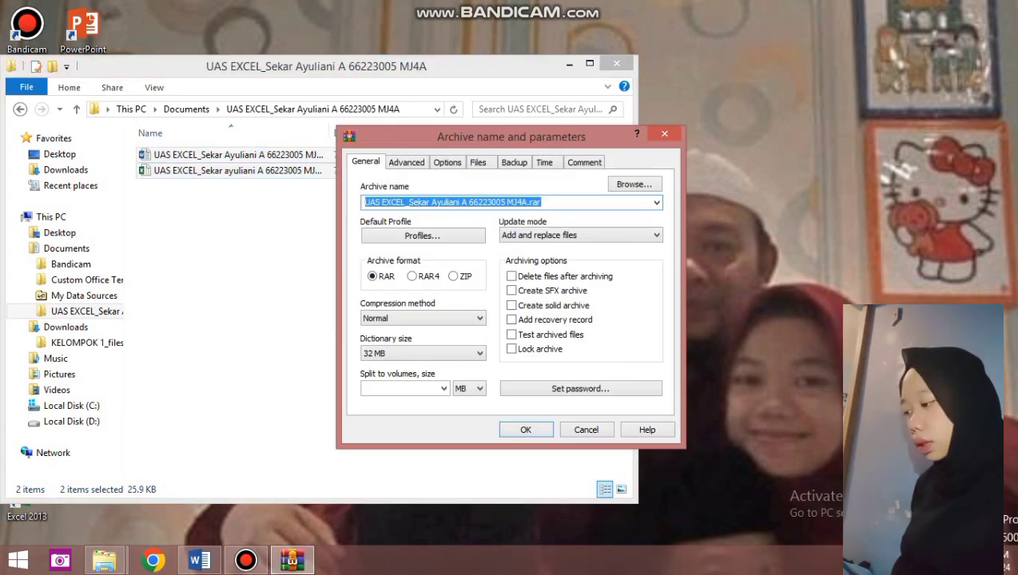
{"action": "key", "text": "End"}
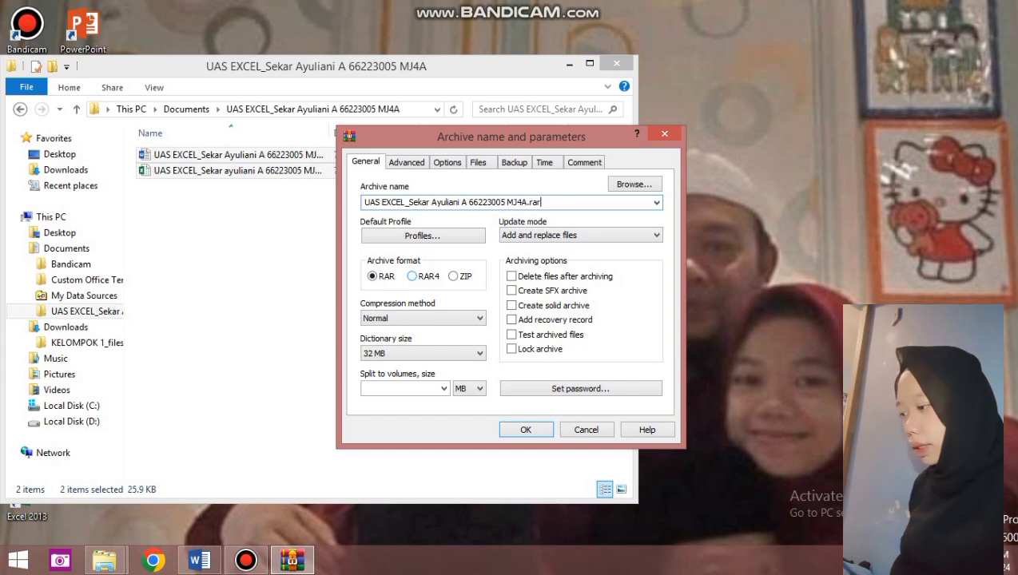
{"action": "left_click", "coordinate": [453, 276]}
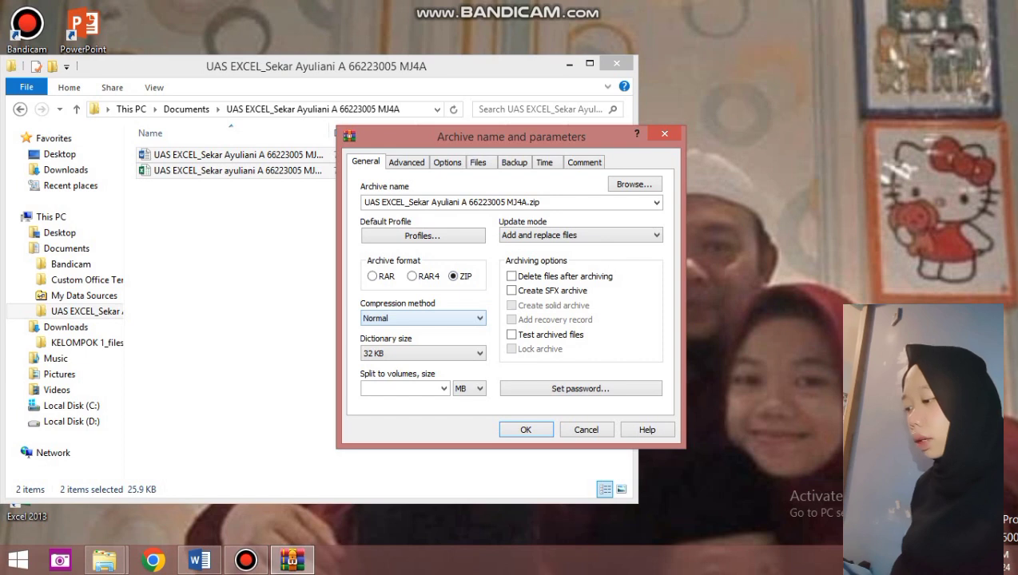
{"action": "key", "text": "alt+Down"}
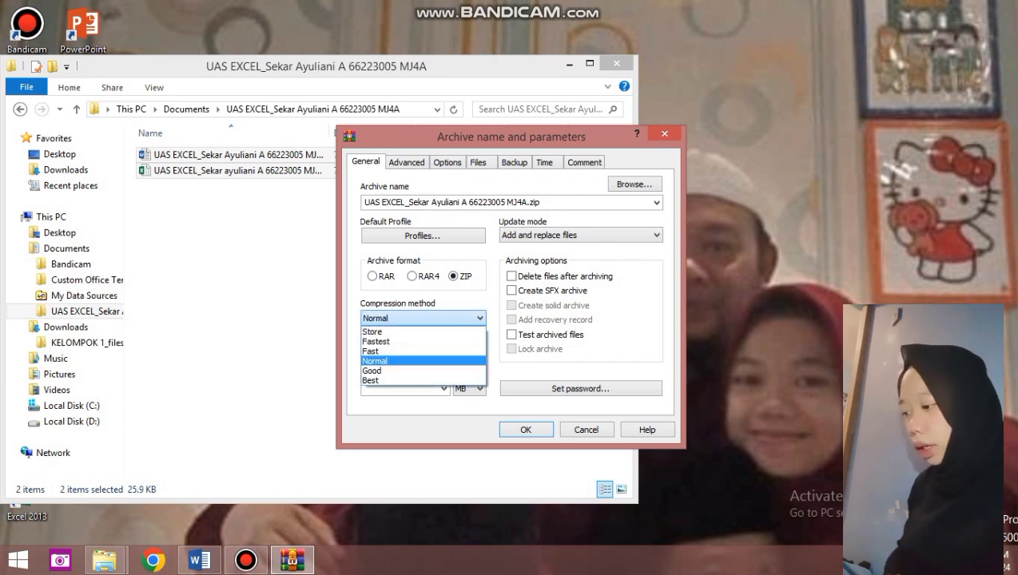
{"action": "key", "text": "Up"}
{"action": "key", "text": "Up"}
{"action": "key", "text": "Up"}
{"action": "key", "text": "Down"}
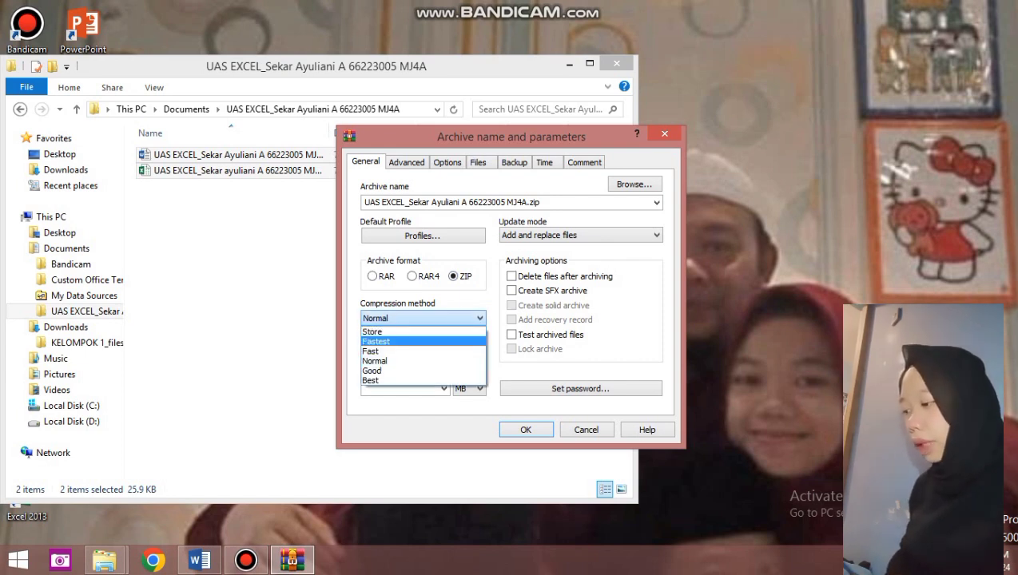
{"action": "key", "text": "Return"}
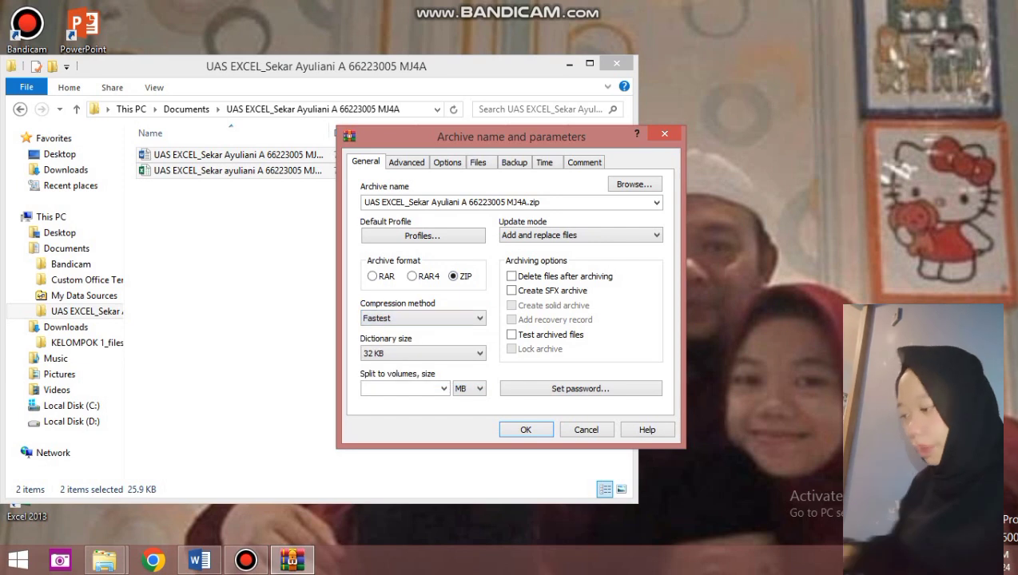
{"action": "key", "text": "alt+p"}
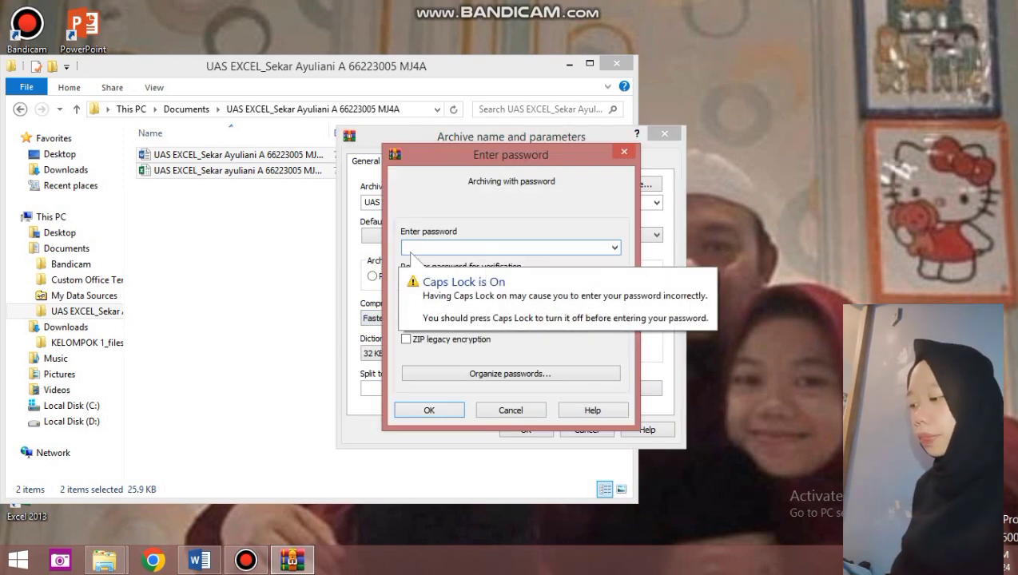
{"action": "key", "text": "Return"}
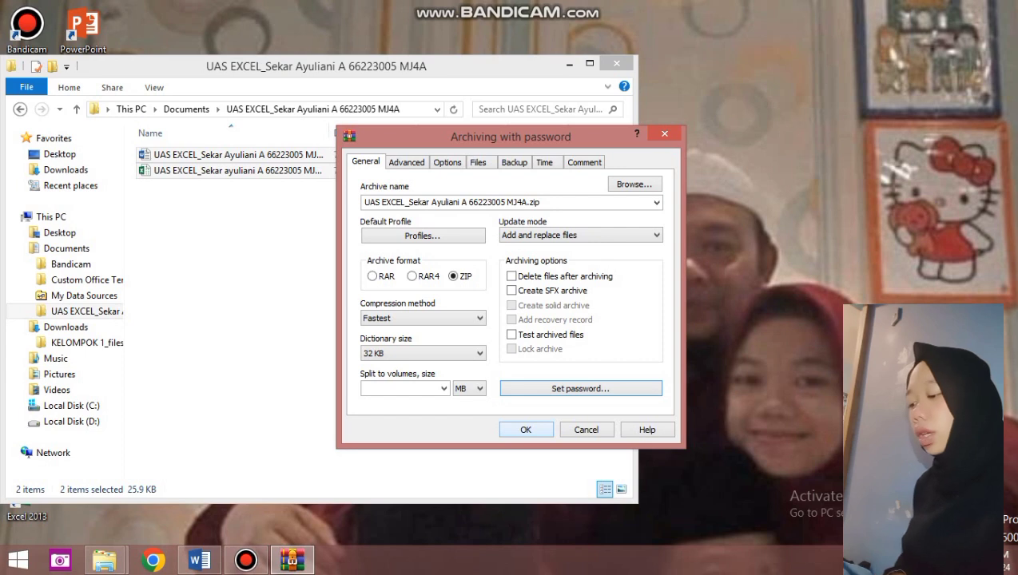
{"action": "left_click", "coordinate": [525, 430]}
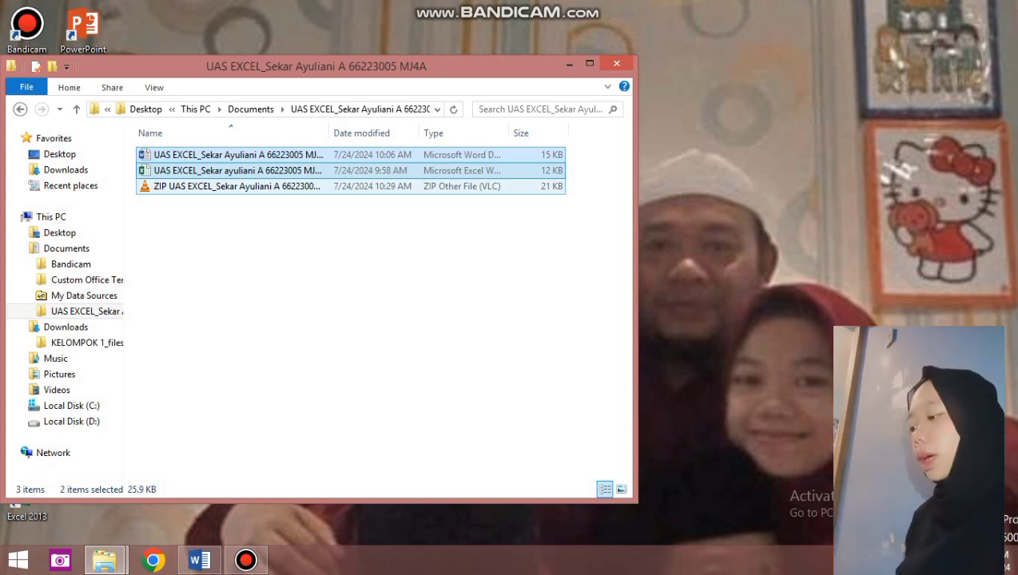
{"action": "left_click", "coordinate": [238, 186]}
{"action": "right_click", "coordinate": [302, 191]}
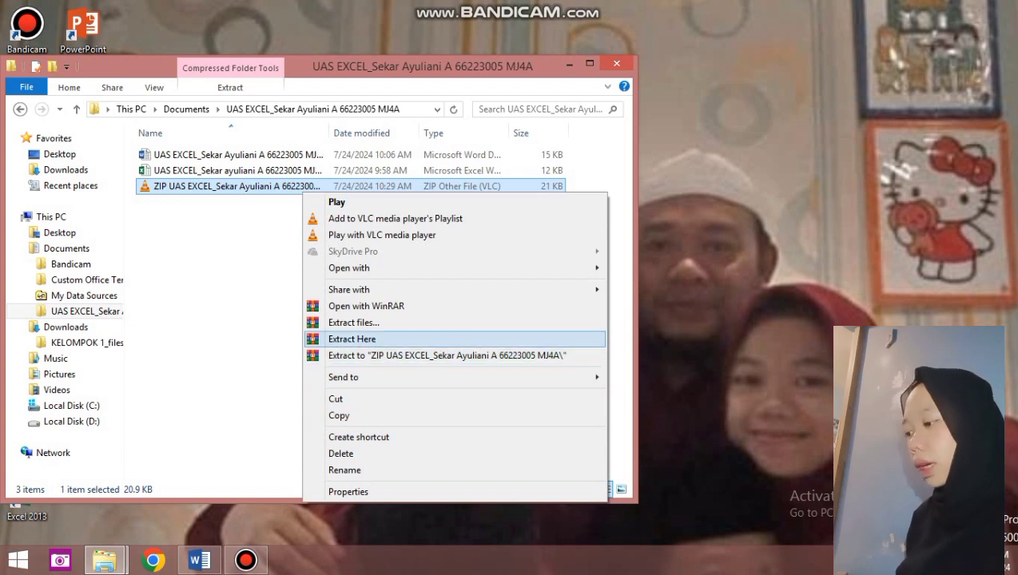
{"action": "left_click", "coordinate": [365, 306]}
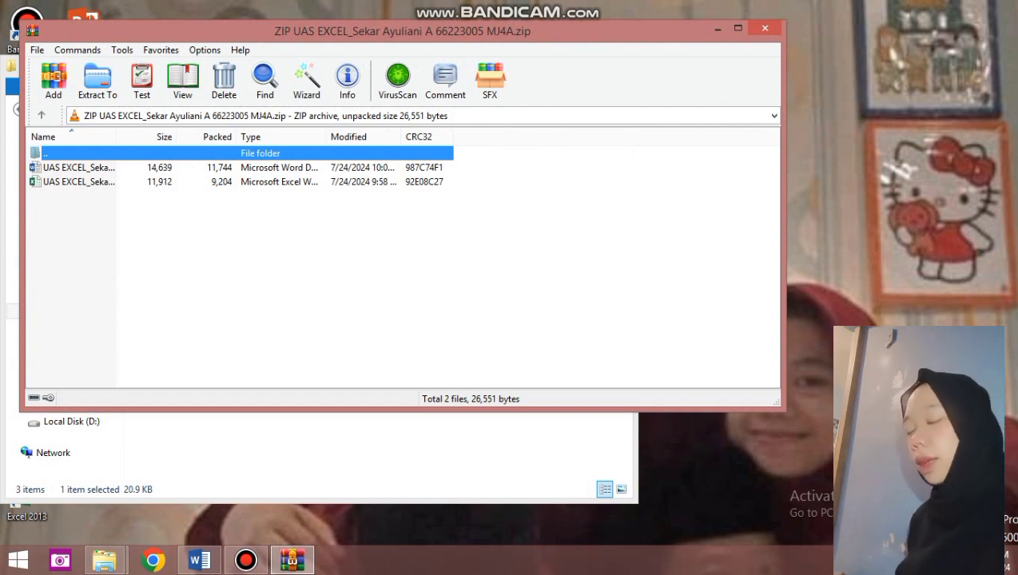
{"action": "left_click", "coordinate": [255, 166]}
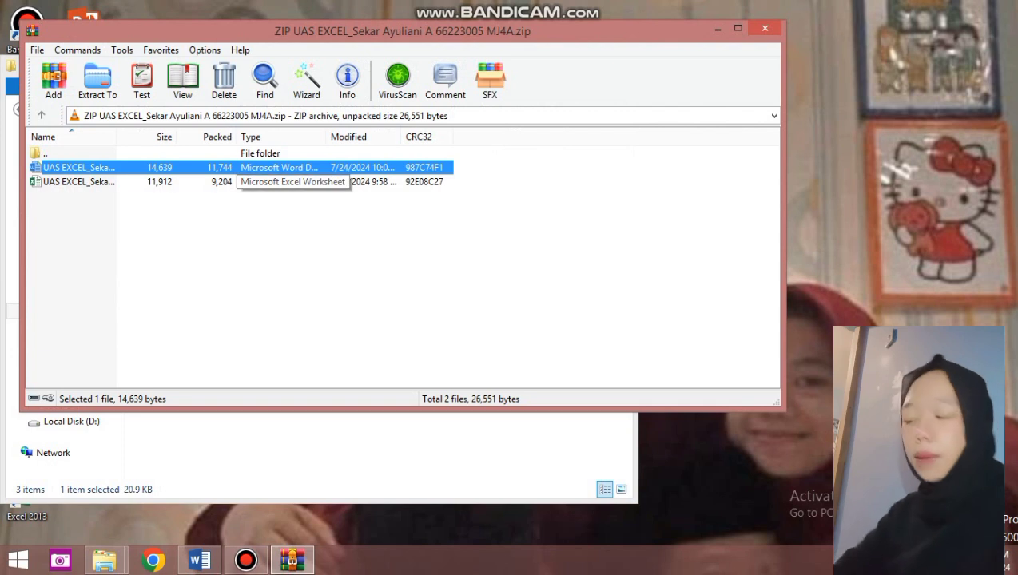
{"action": "left_click", "coordinate": [256, 181]}
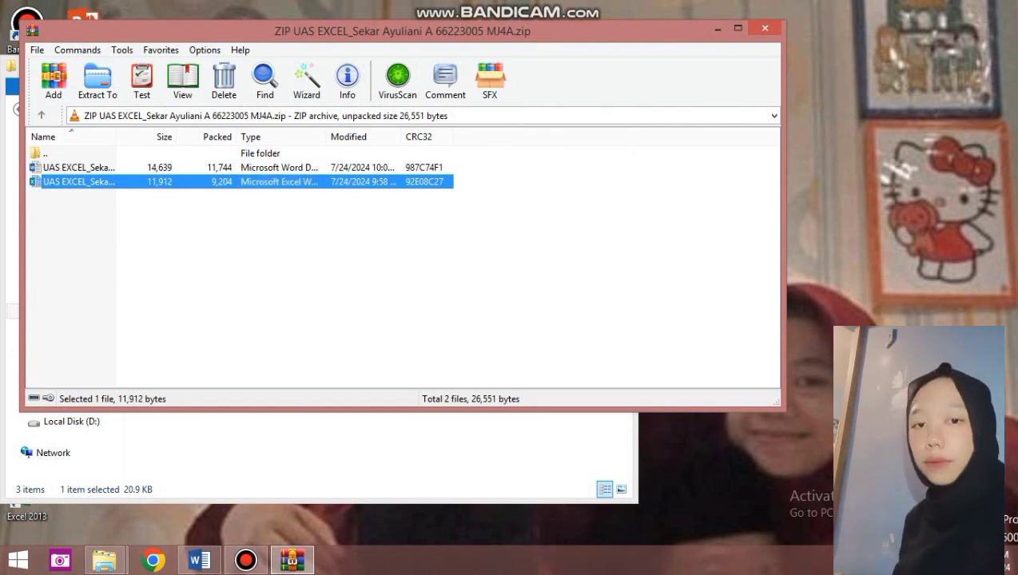
{"action": "left_click", "coordinate": [718, 28]}
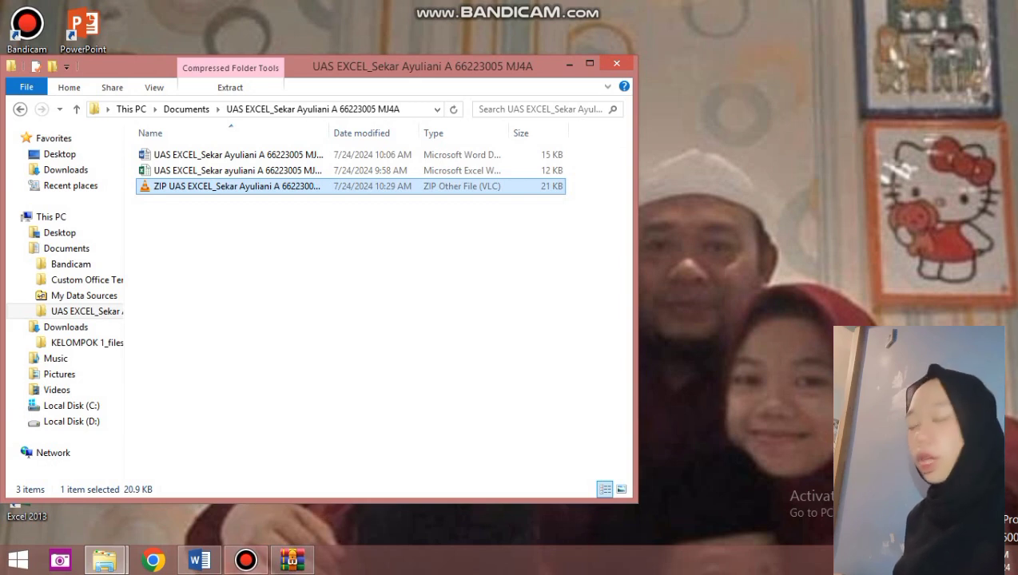
{"action": "mouse_move", "coordinate": [246, 560]}
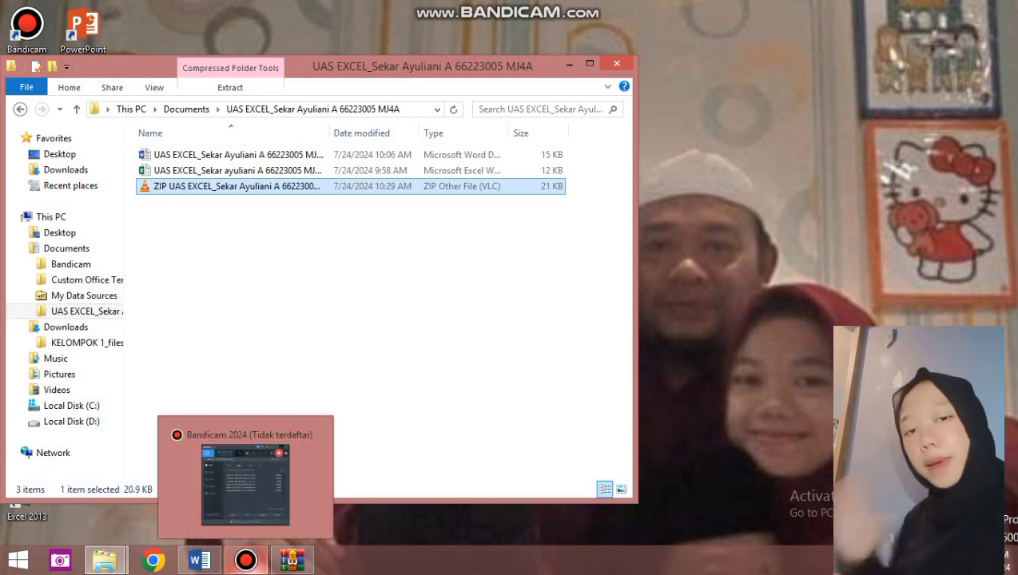